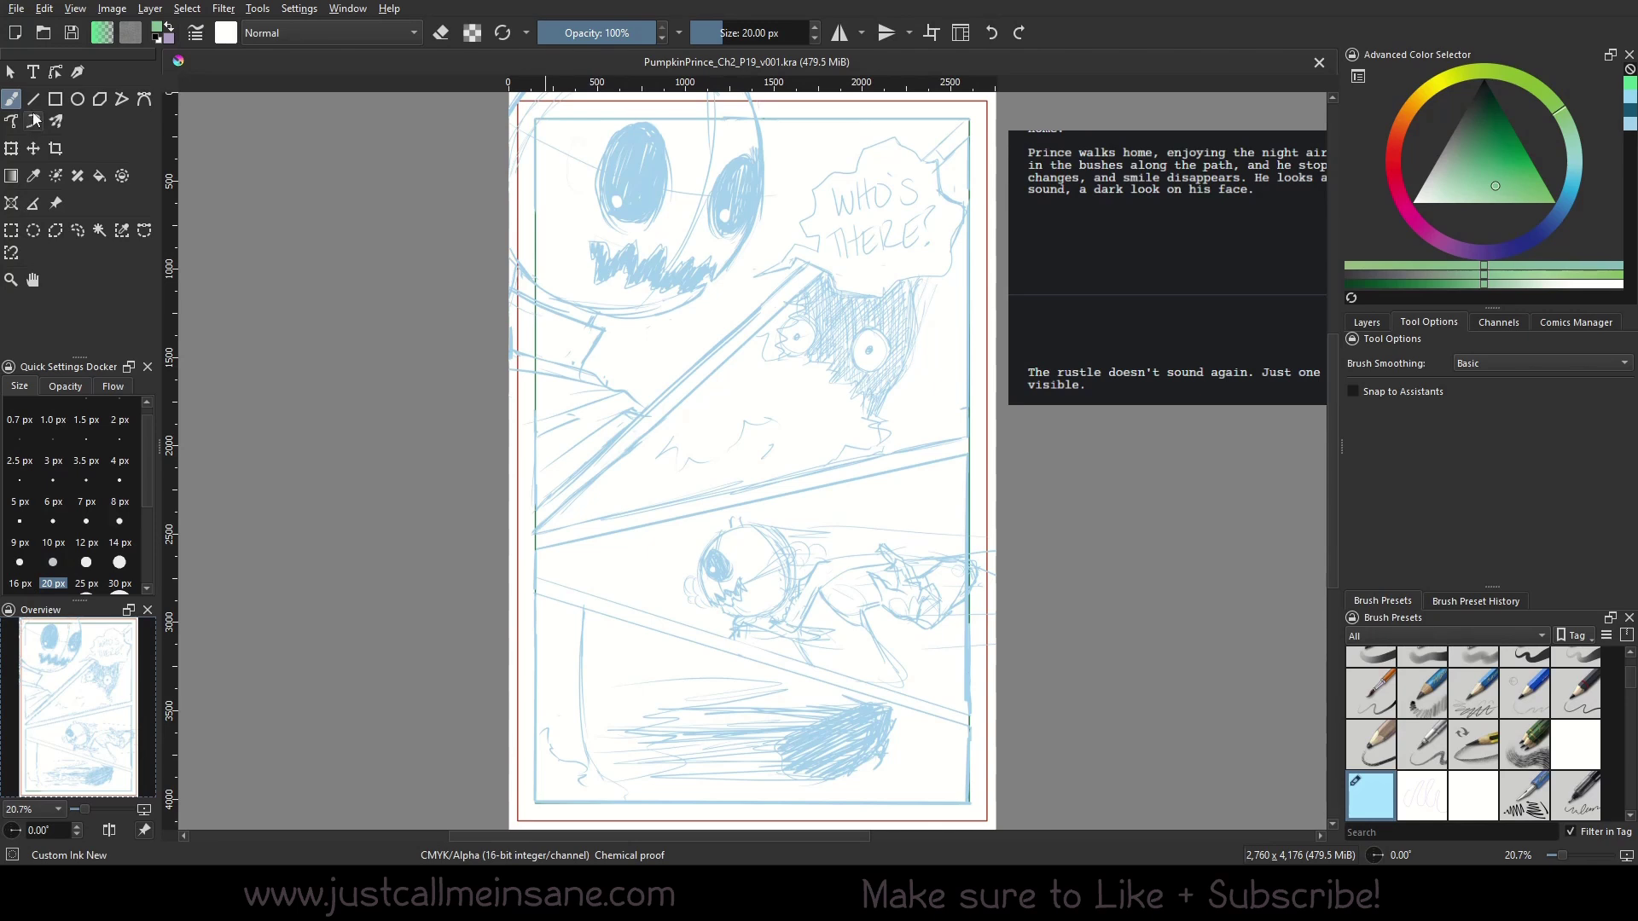
Place an Infinite Ruler assistant along the slanted border between the upper panels and the flying-character panel.
click(14, 206)
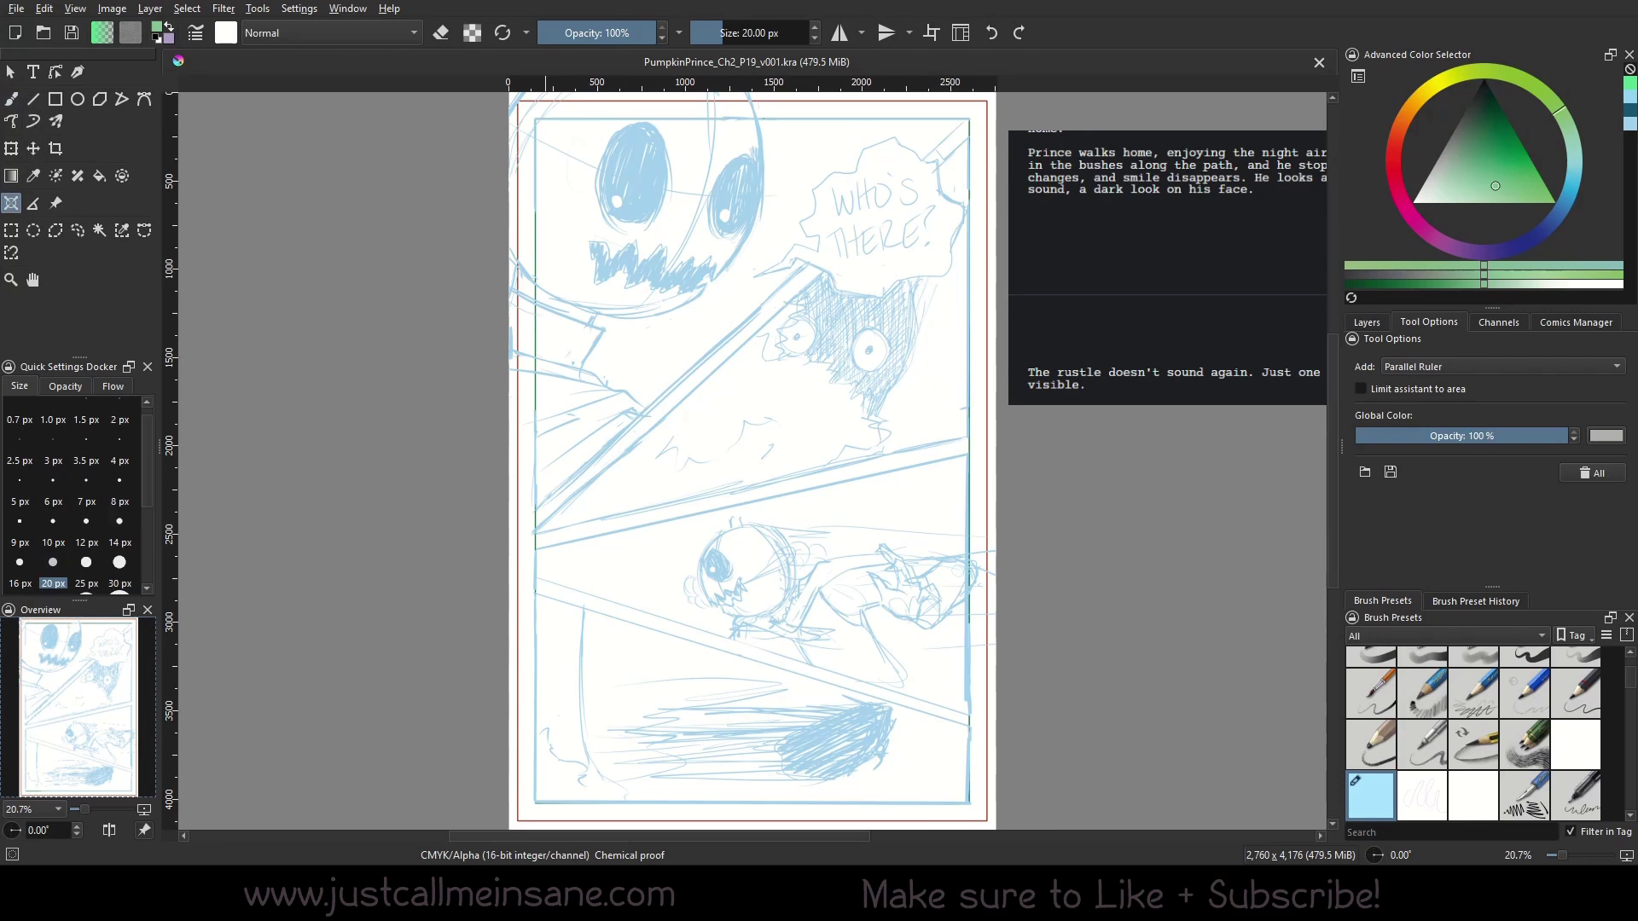
click(1458, 367)
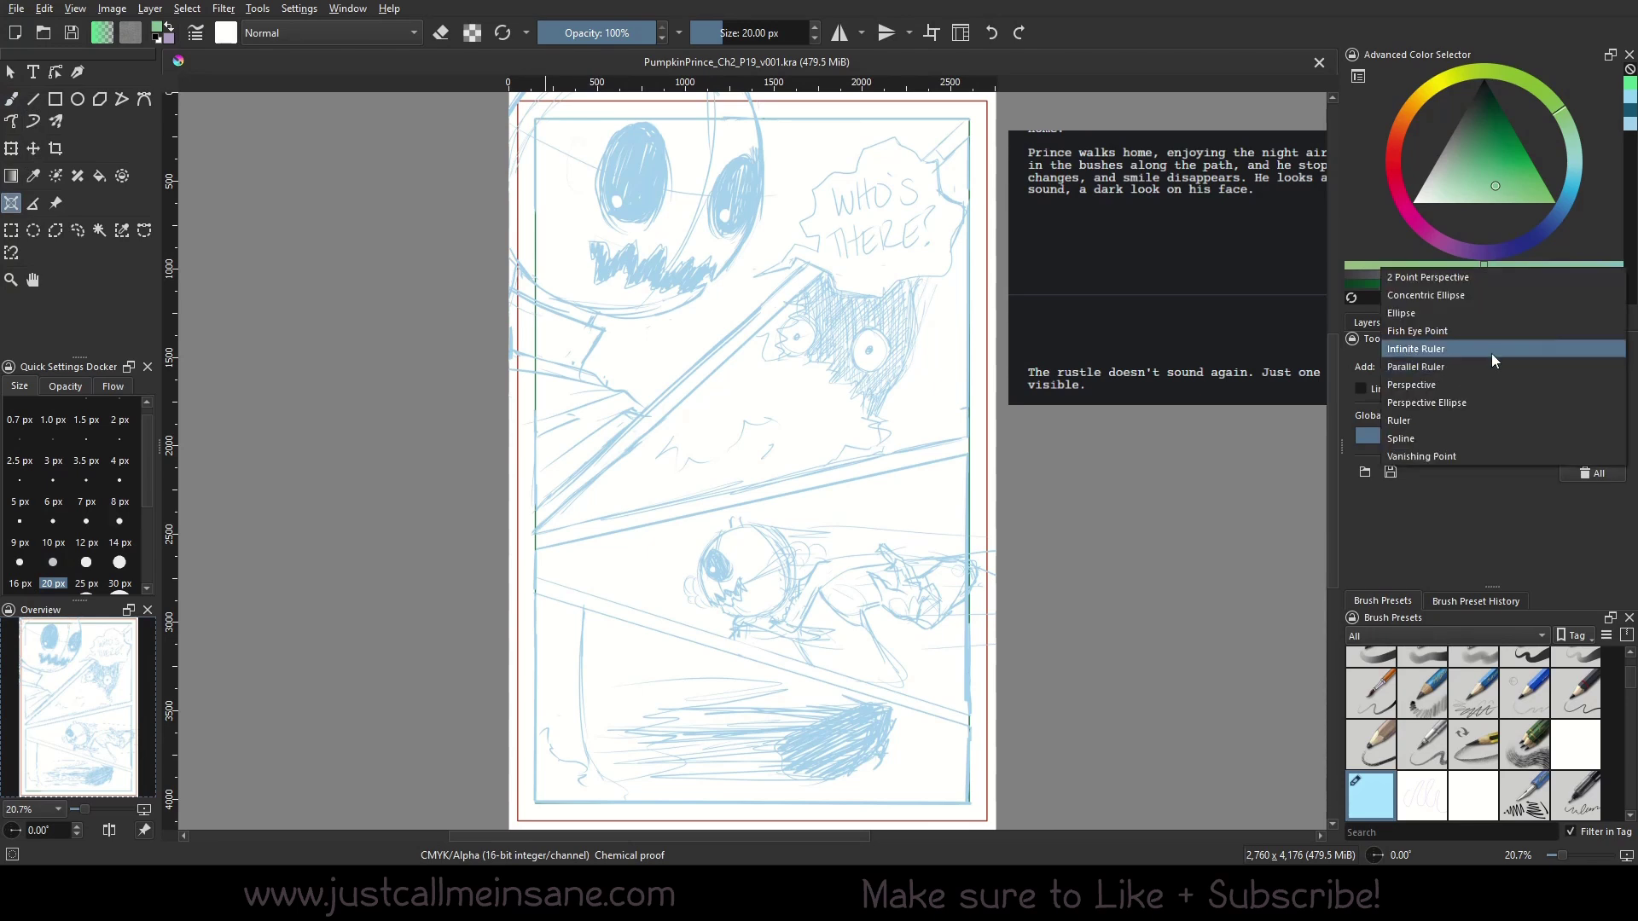
click(1440, 350)
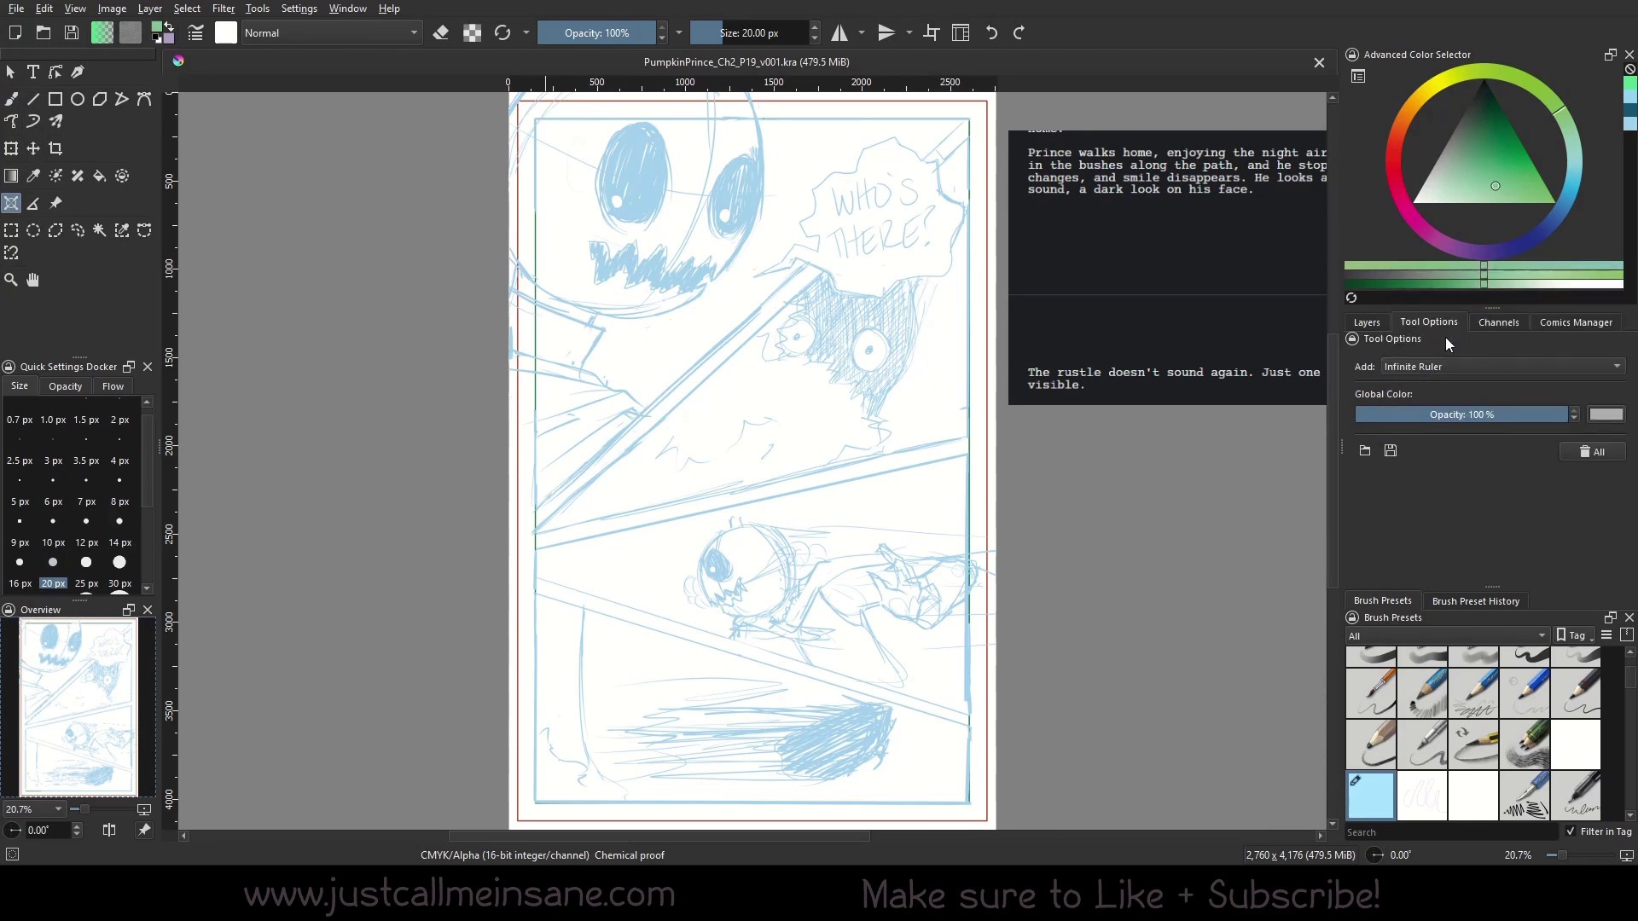
click(676, 501)
click(764, 486)
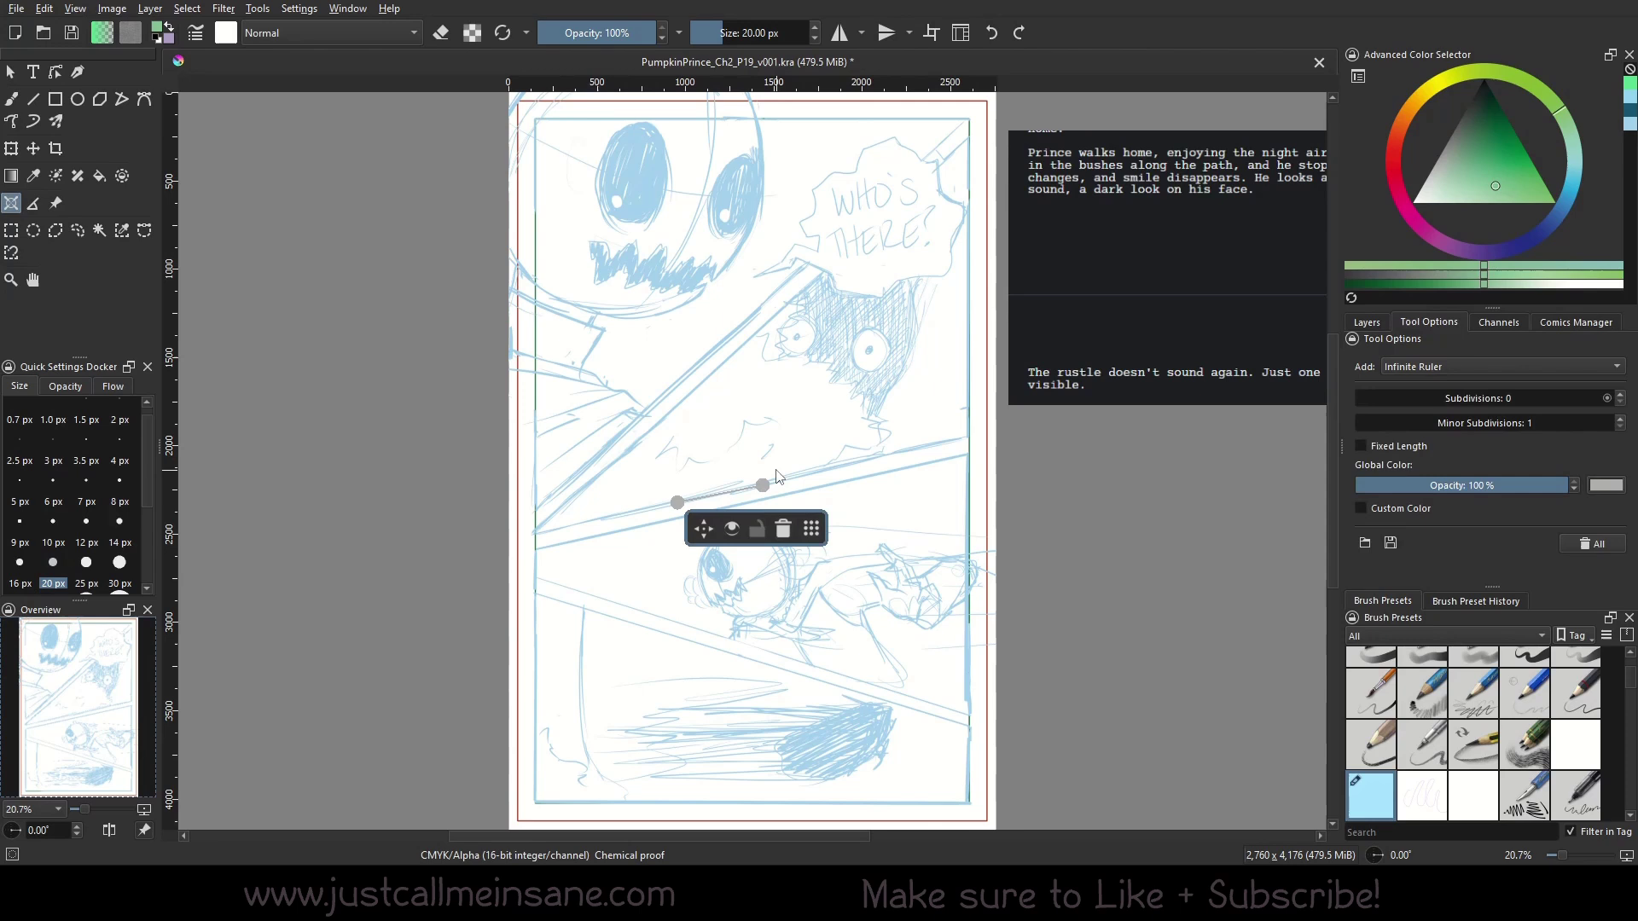
Enable Snap to Assistants for the freehand brush and draw green strokes along the ruler at 20 px and 30 px.
click(22, 100)
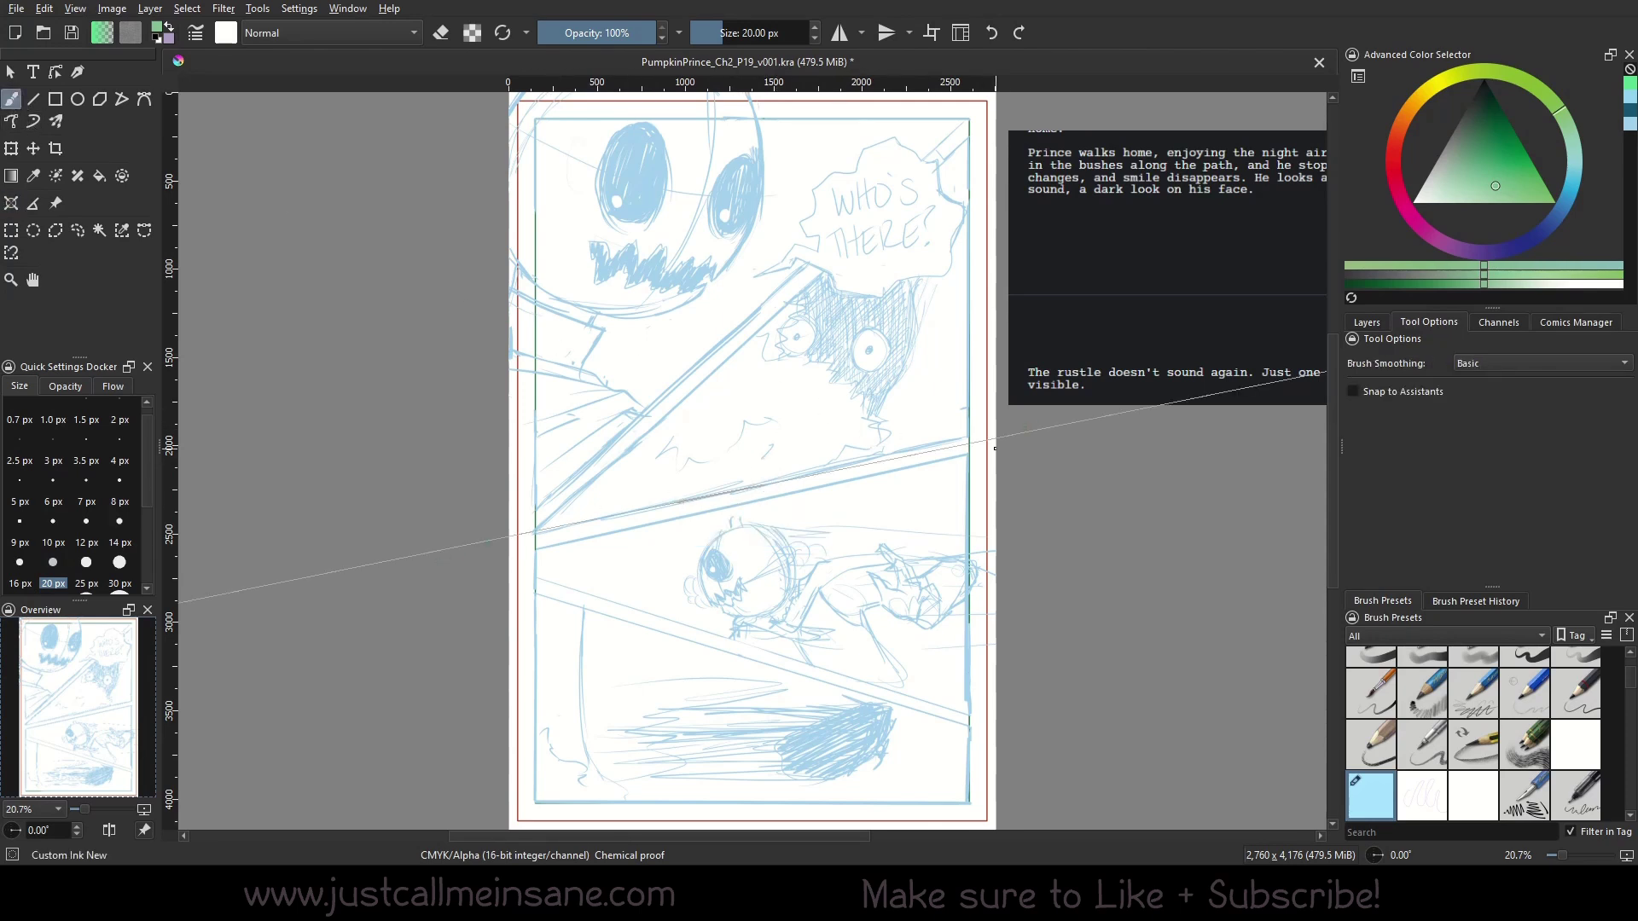
click(1438, 392)
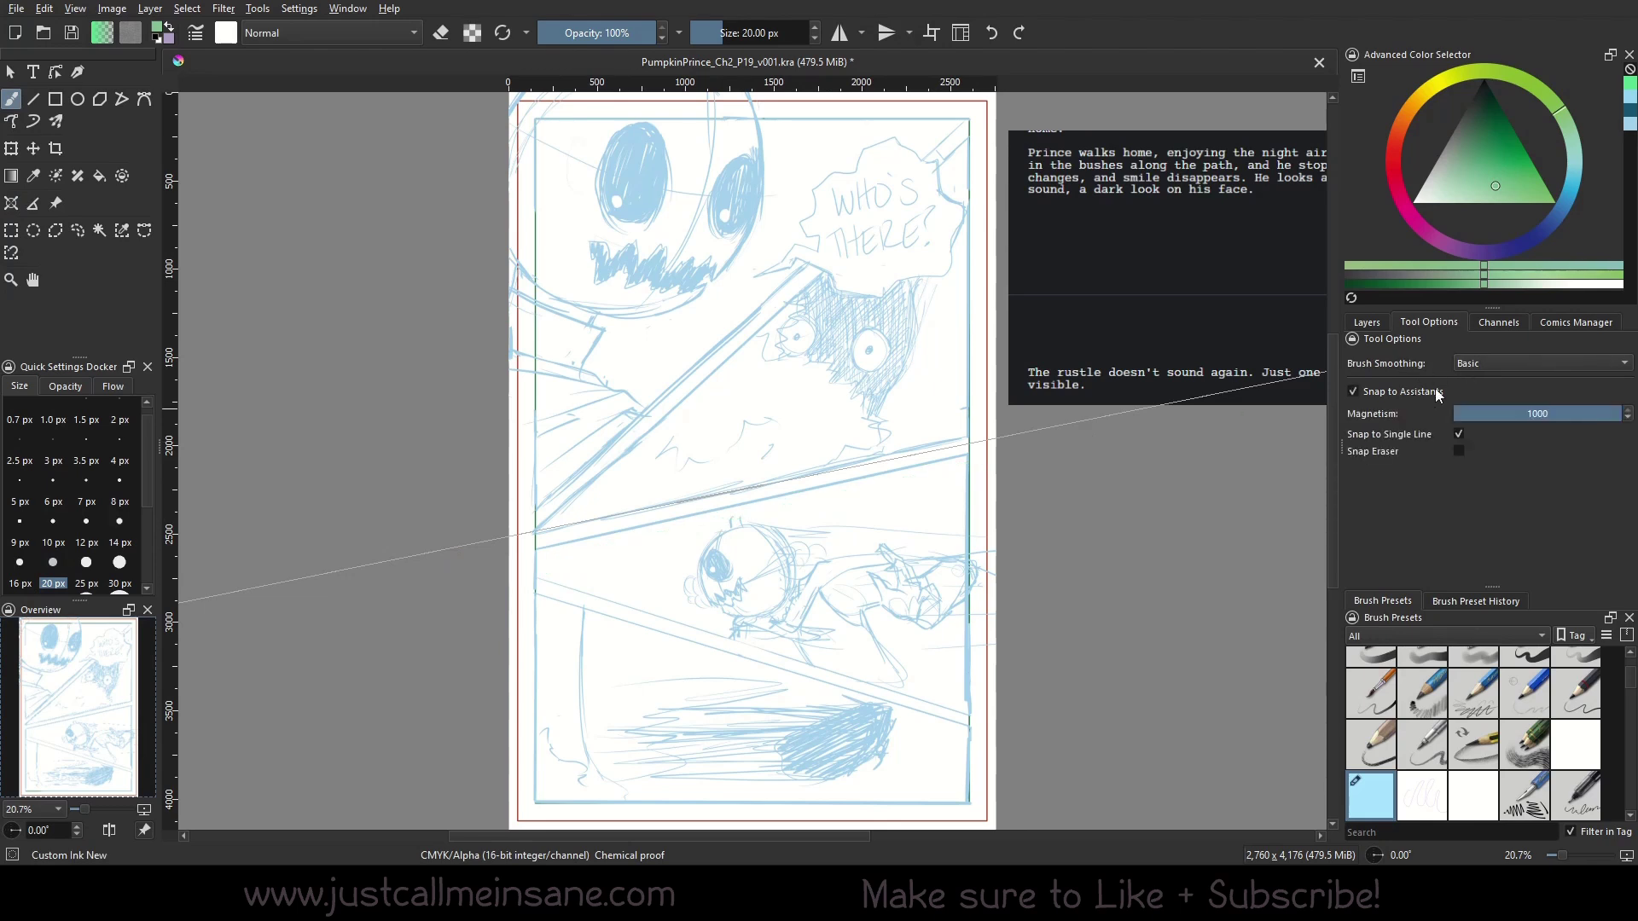
mouse_move(635, 520)
mouse_down()
mouse_move(964, 446)
mouse_move(522, 536)
mouse_up()
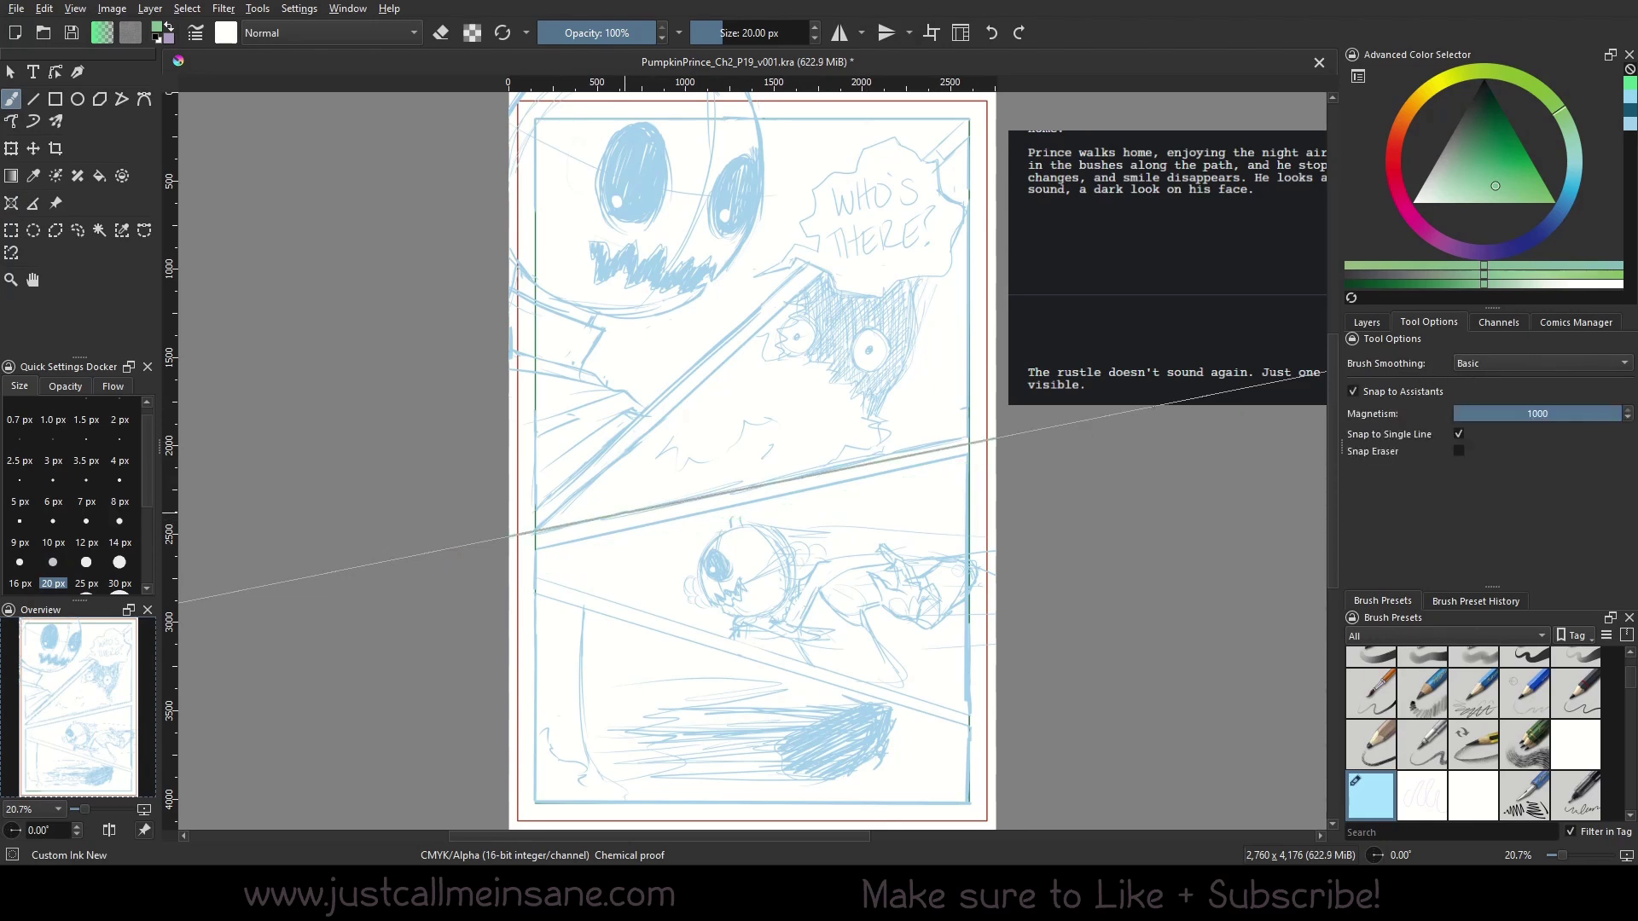
click(120, 582)
drag(972, 443, 432, 543)
Paint 60 px strokes along the ruler across the page, first in light green and again in darker green.
scroll(119, 555, down, 1)
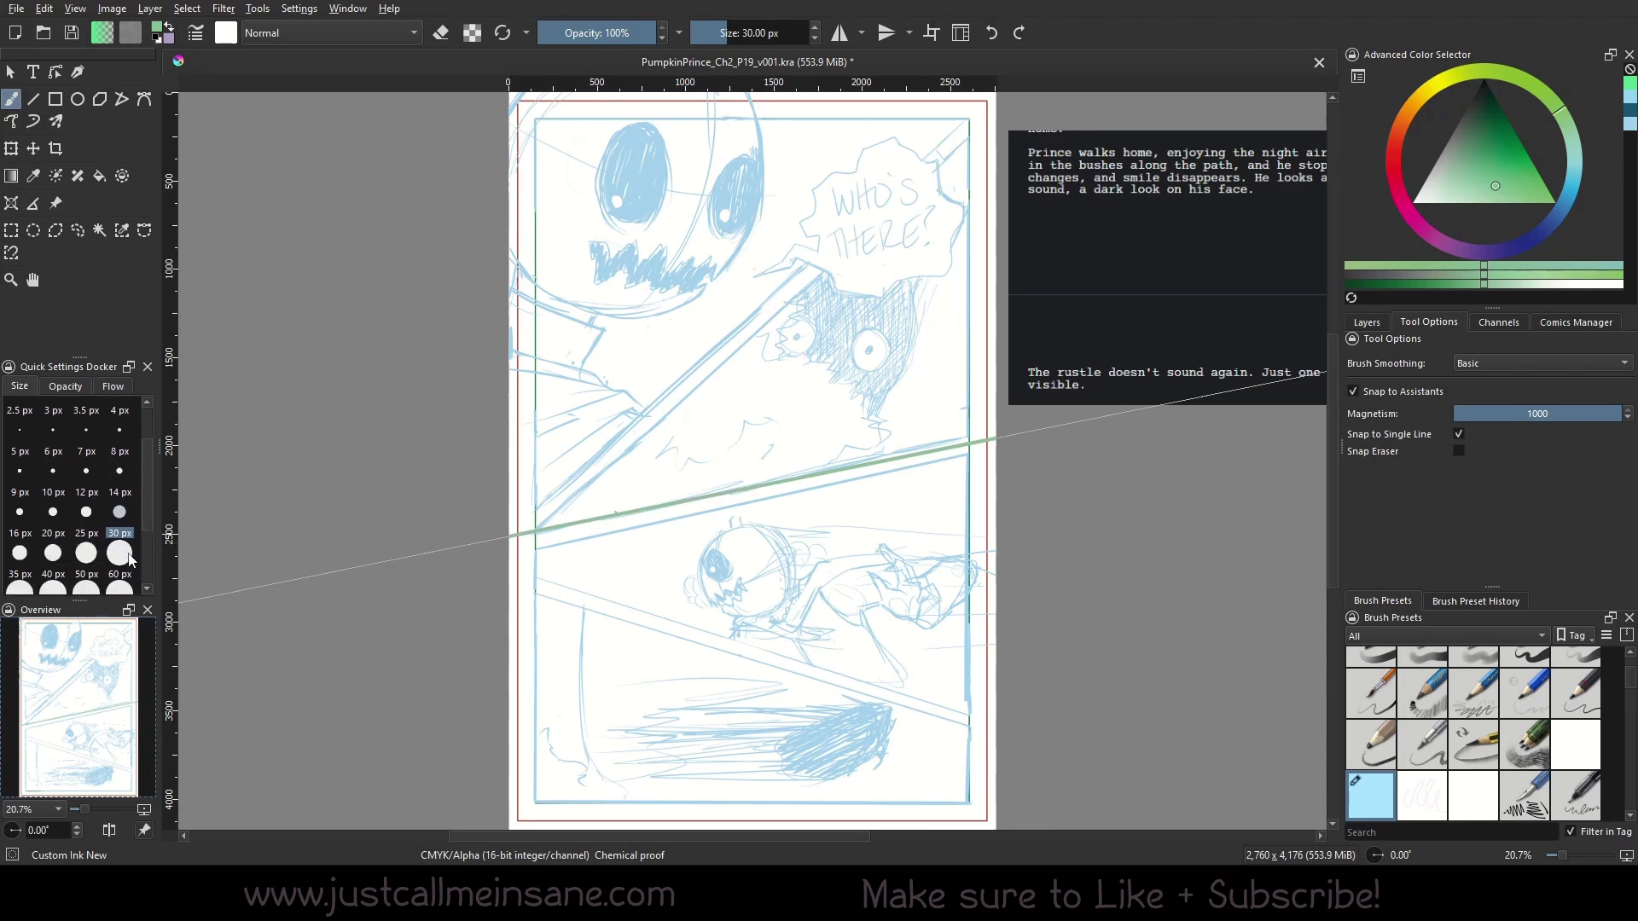
click(120, 573)
click(1475, 172)
drag(1476, 172, 1462, 200)
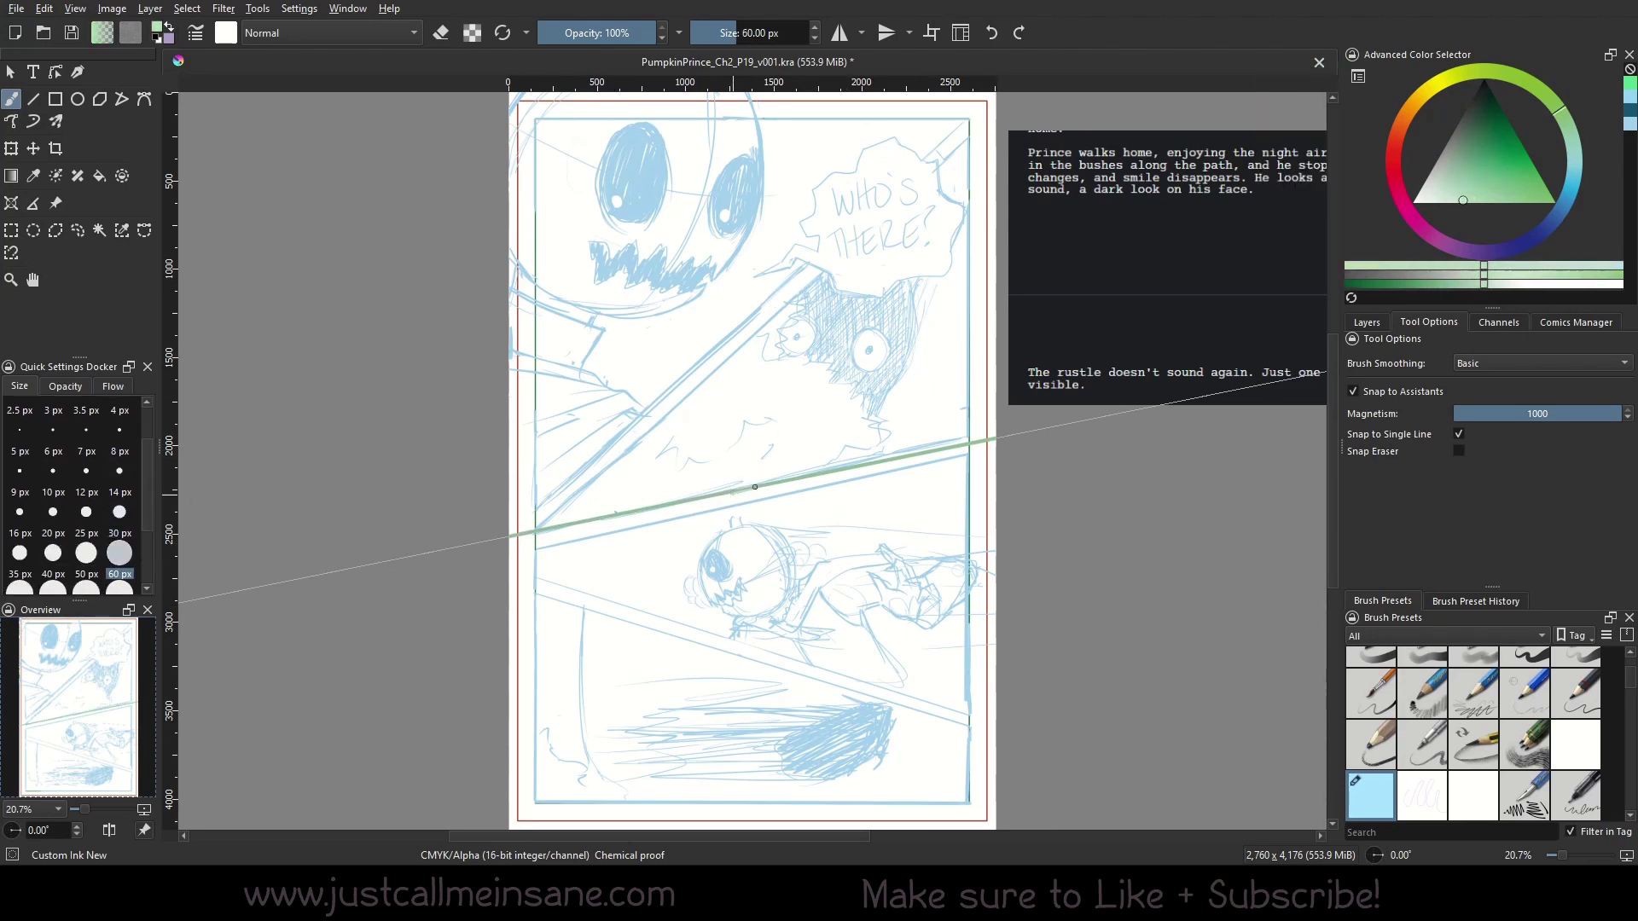
drag(981, 441, 476, 542)
click(1490, 156)
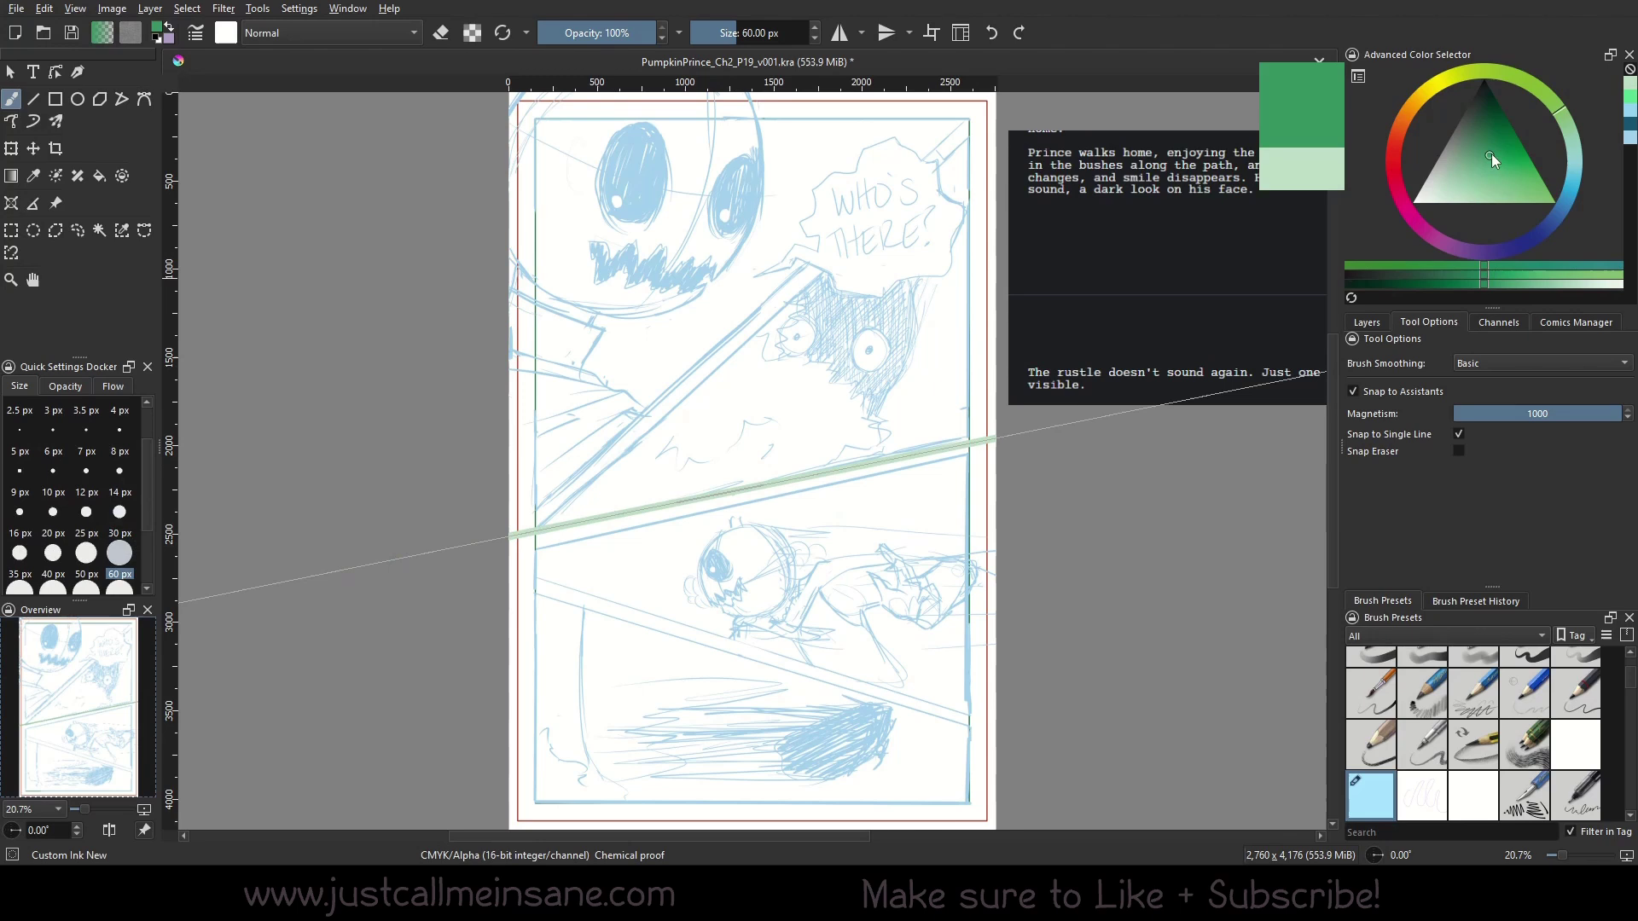
drag(991, 439, 323, 574)
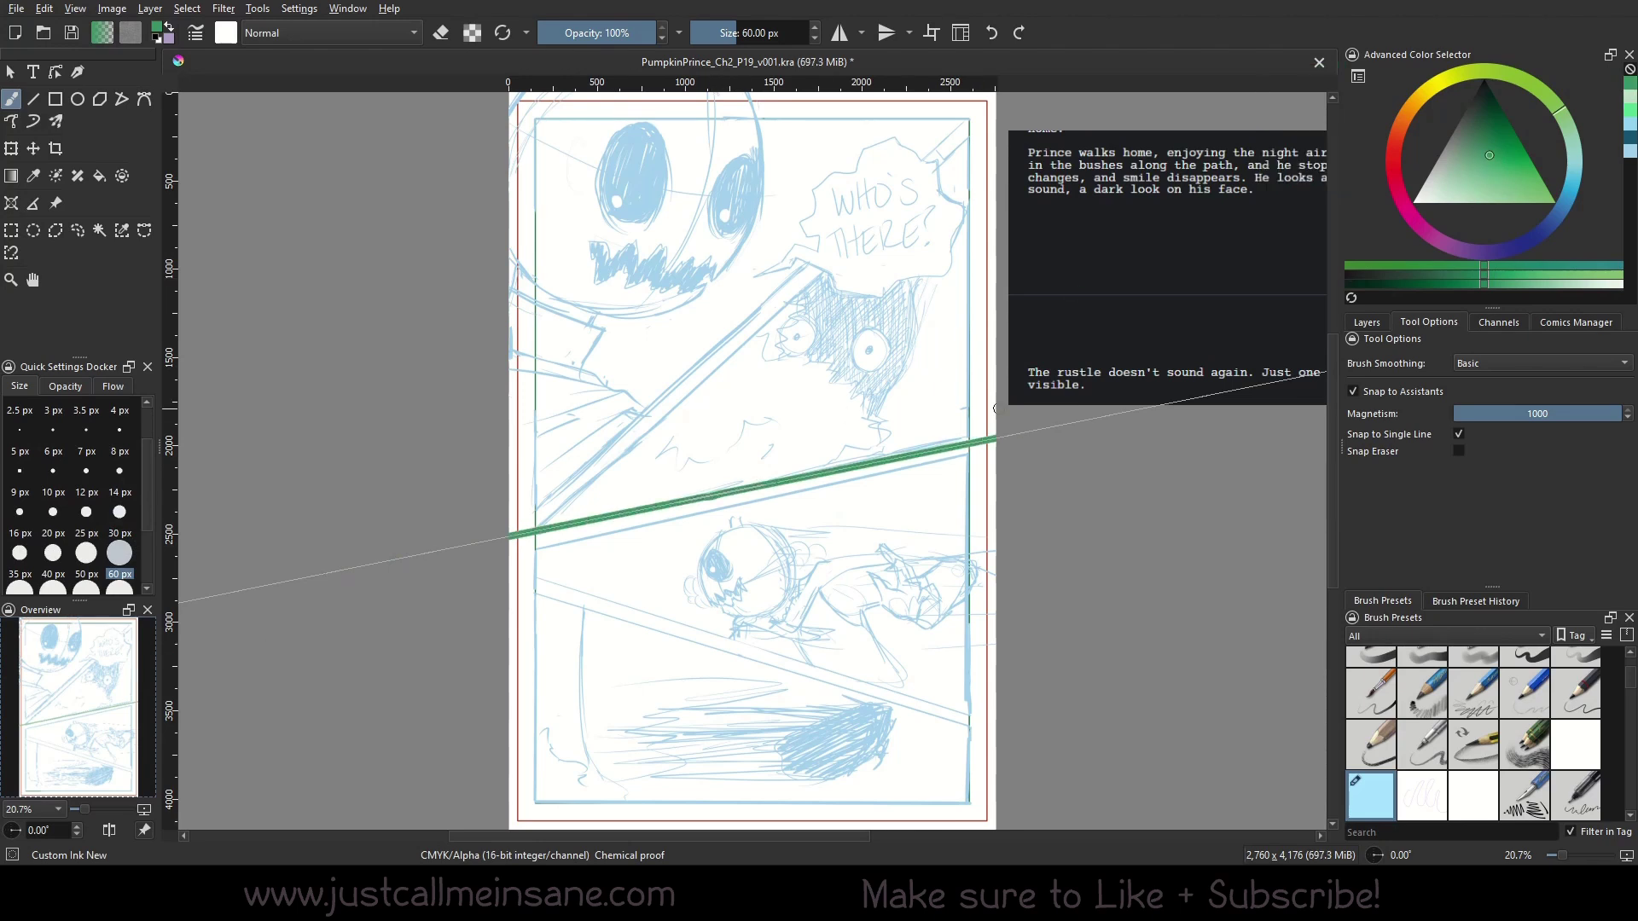
click(11, 203)
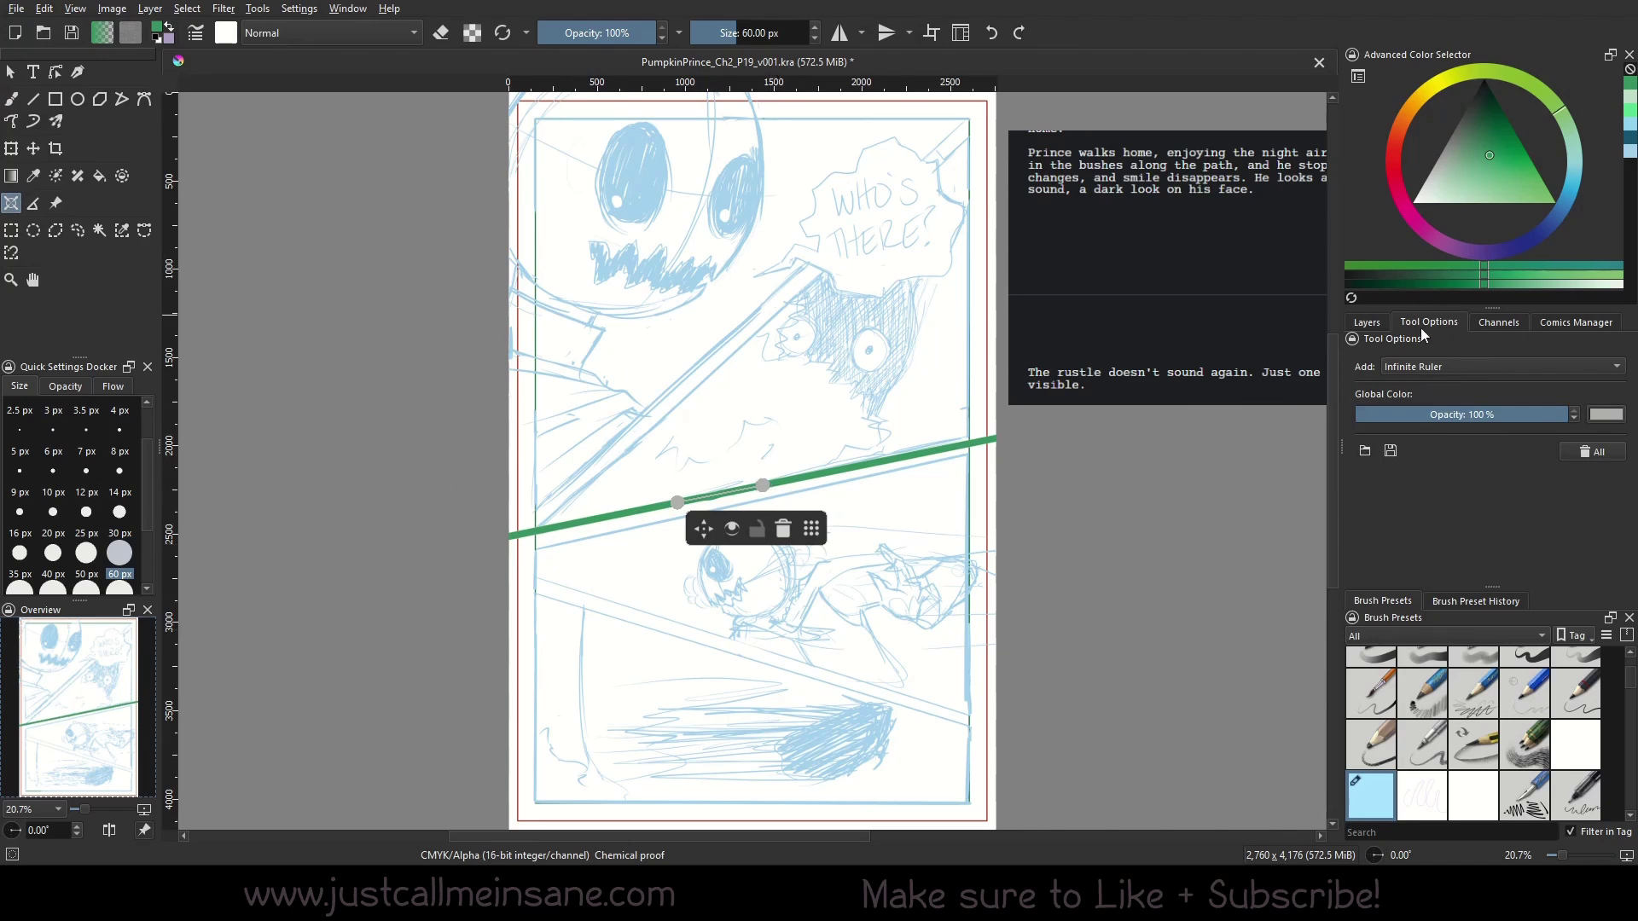
key(b)
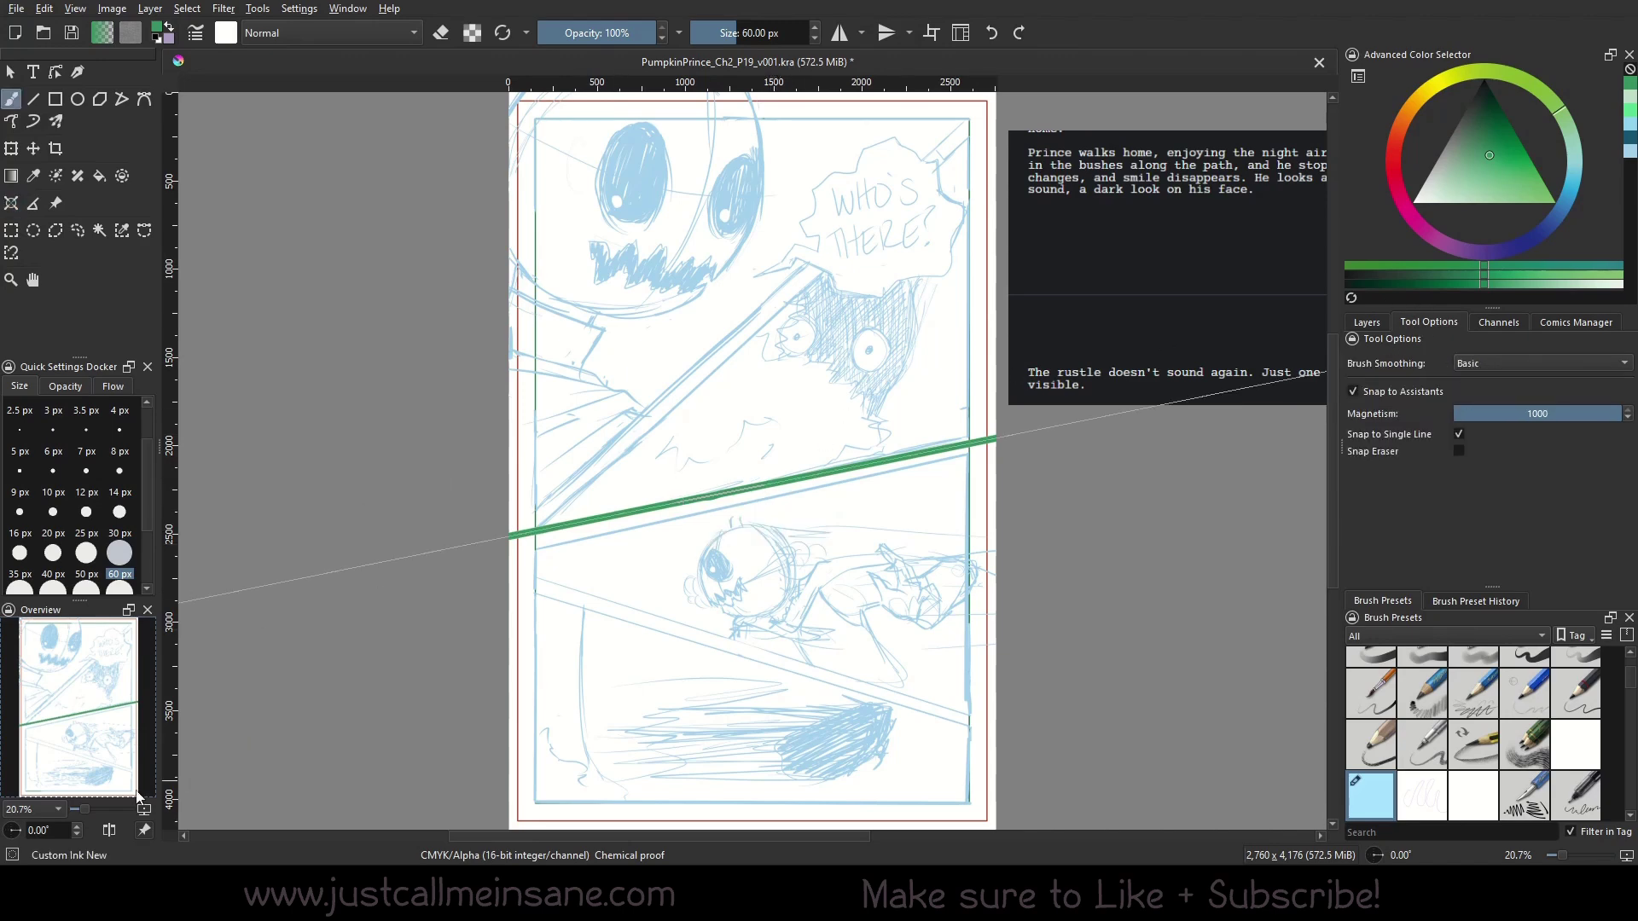
Extend the canvas on both sides to 5674 × 4176 px with the Crop tool applied to Canvas.
drag(87, 809, 83, 814)
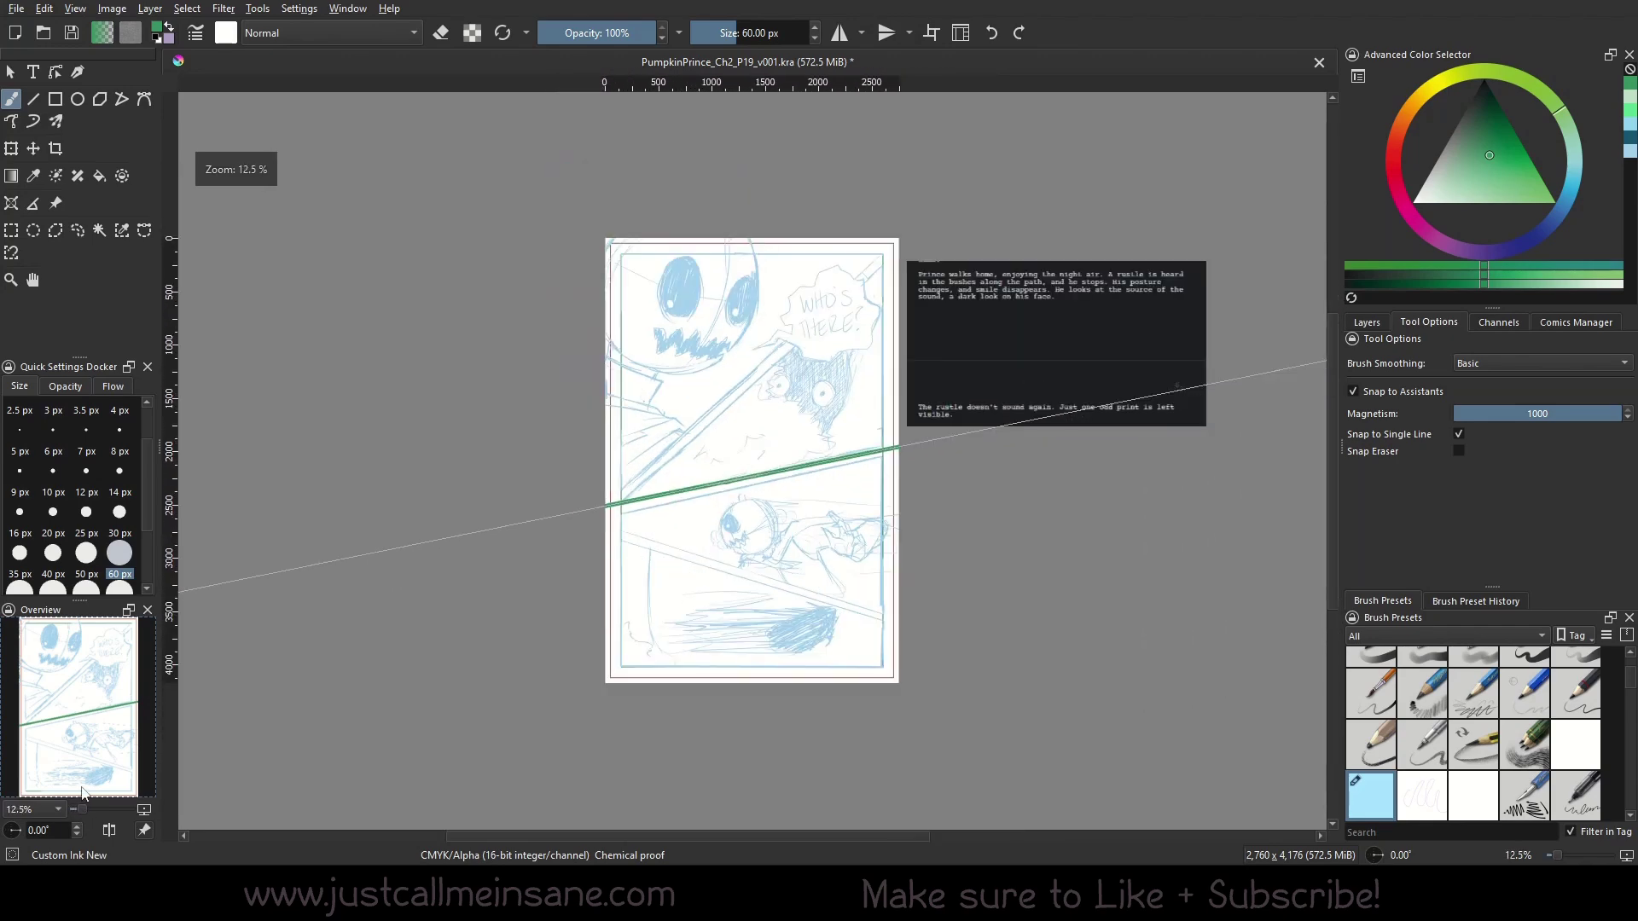
click(23, 151)
click(56, 148)
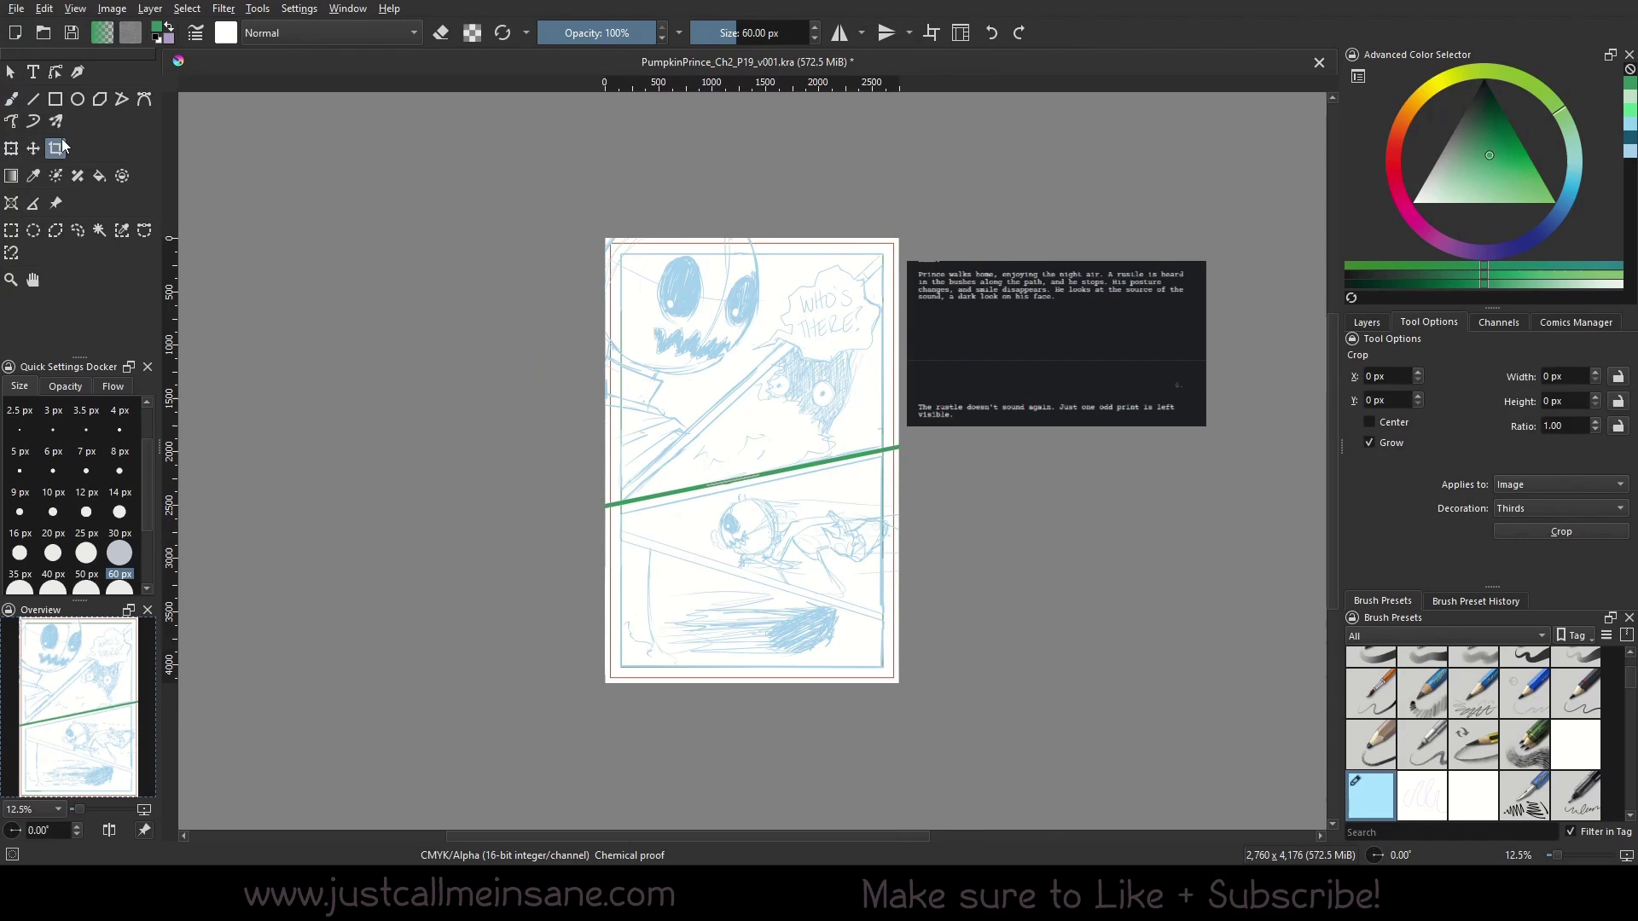
click(892, 502)
drag(900, 458, 995, 459)
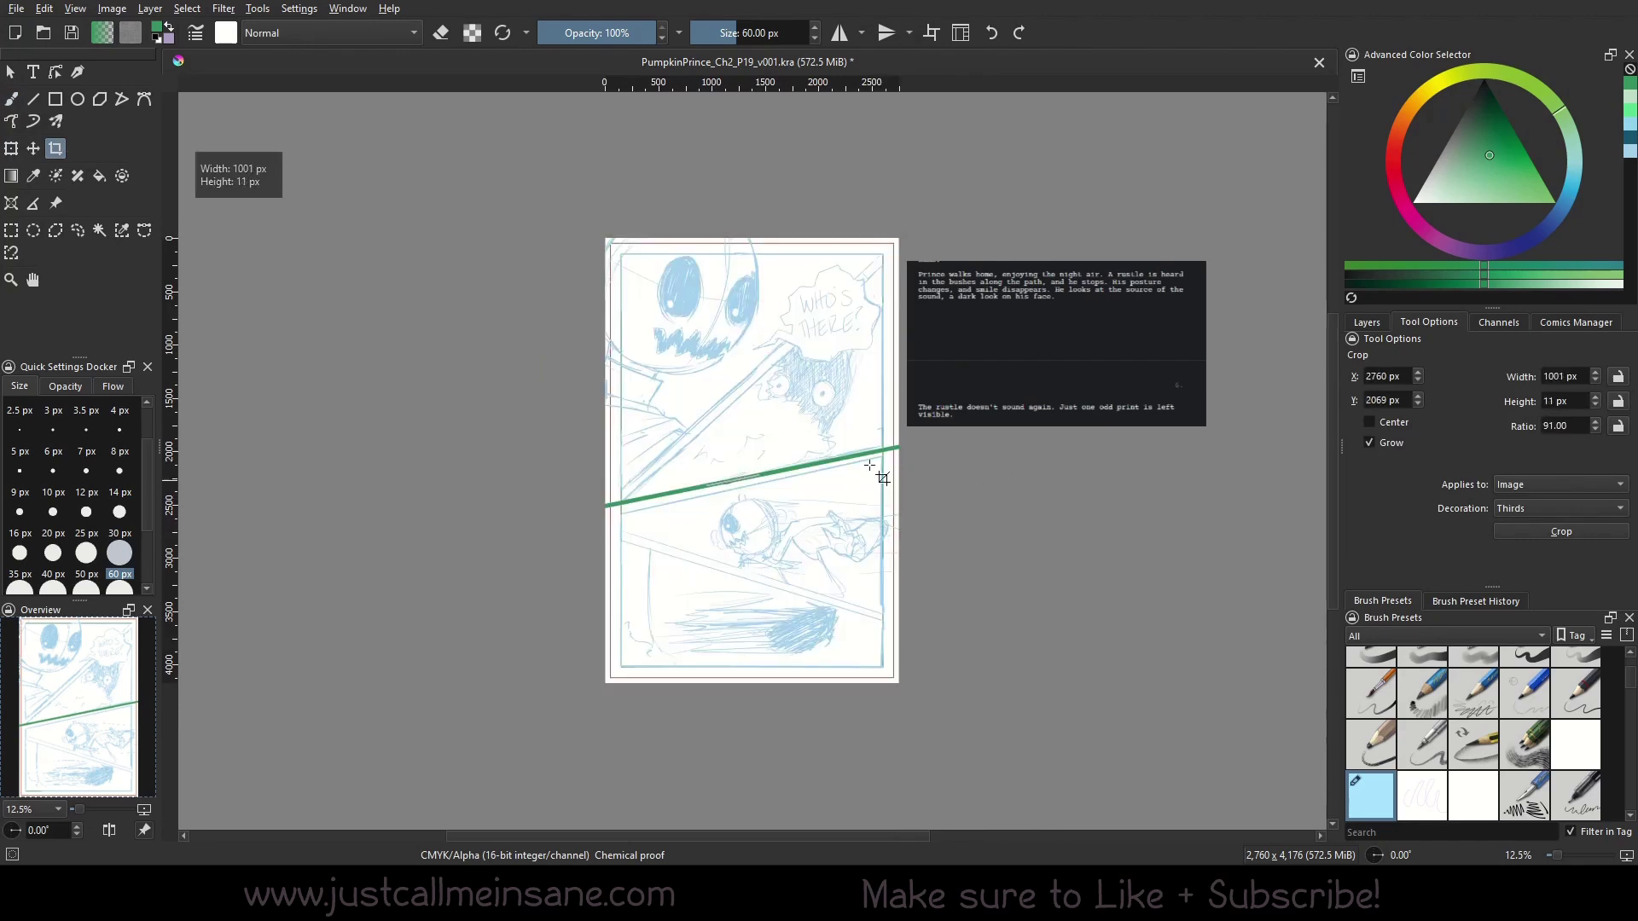
click(751, 321)
click(1545, 486)
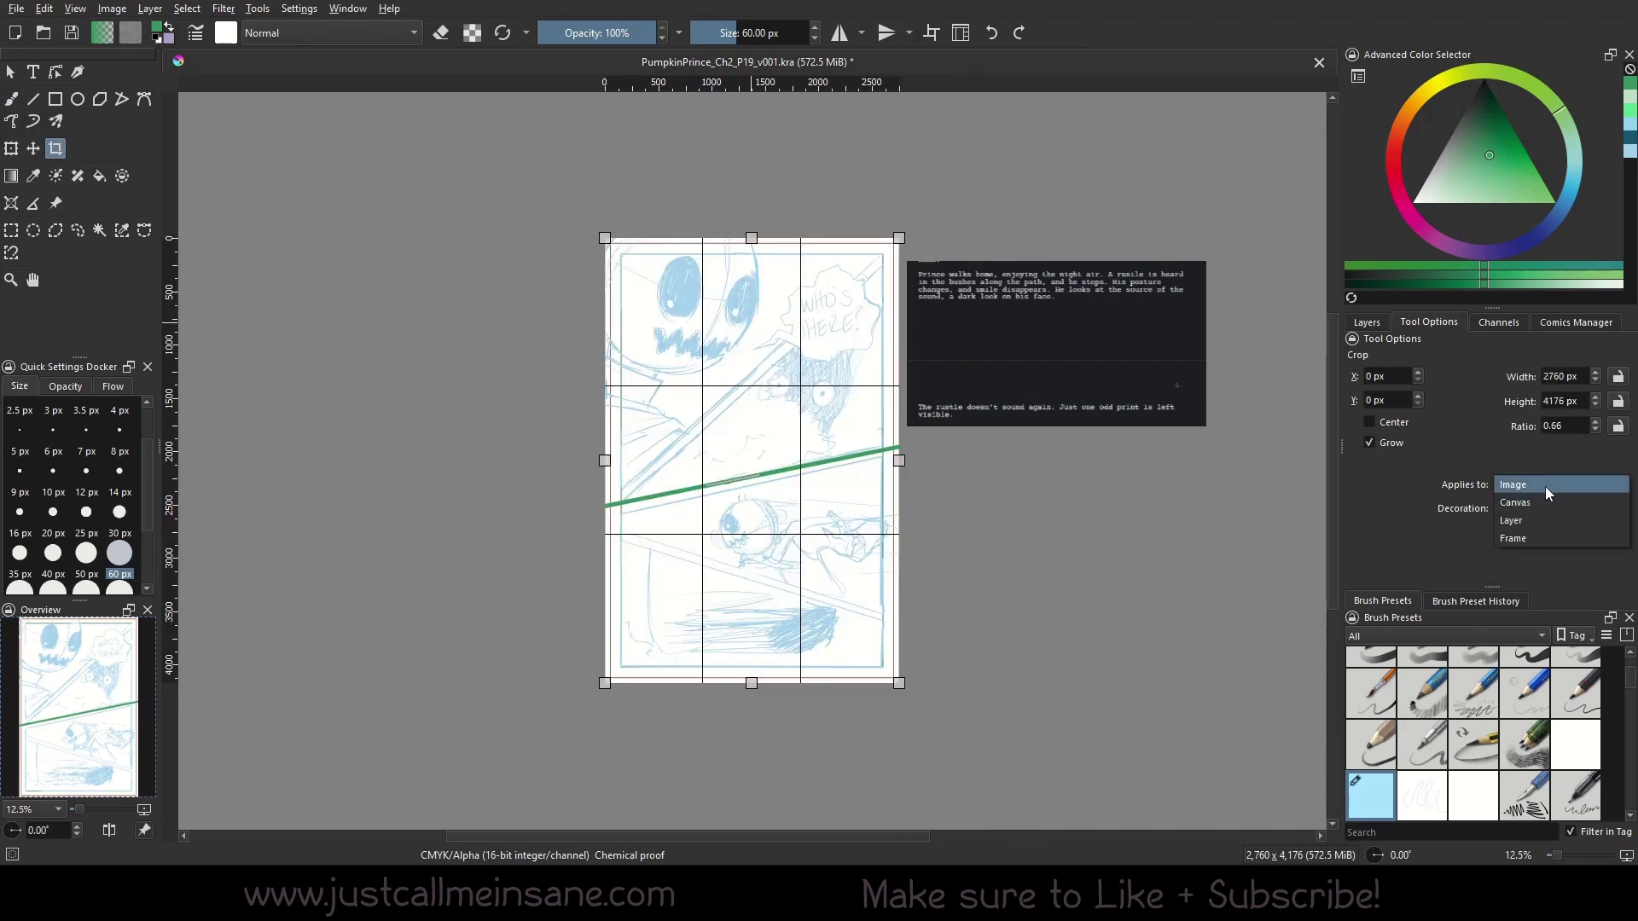
click(1521, 502)
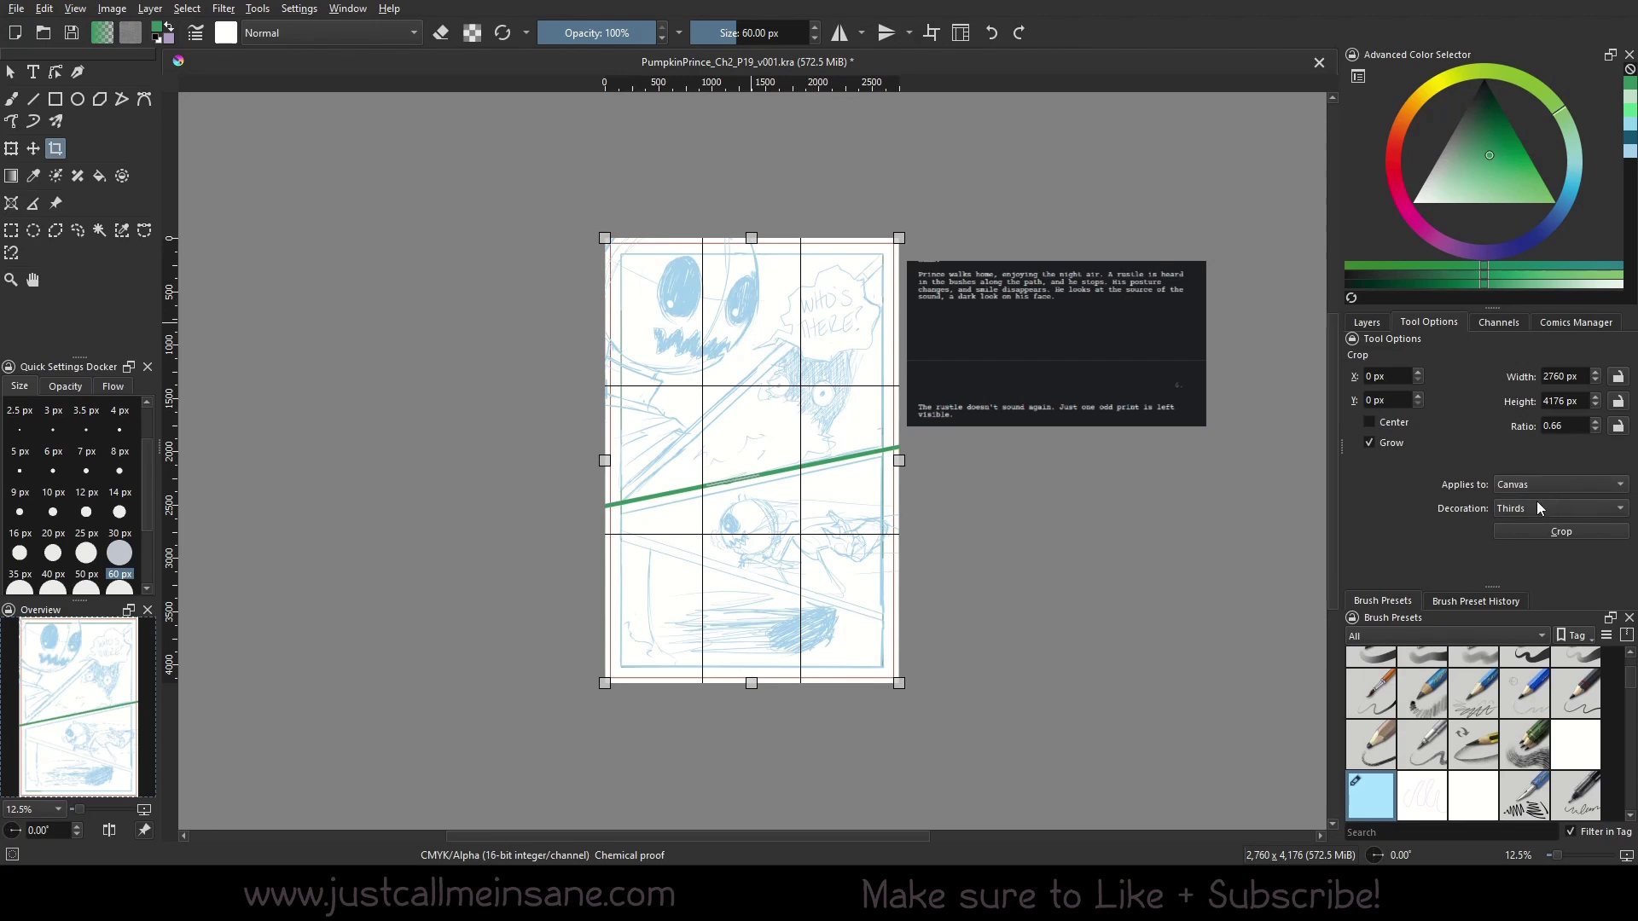
drag(899, 461, 1062, 461)
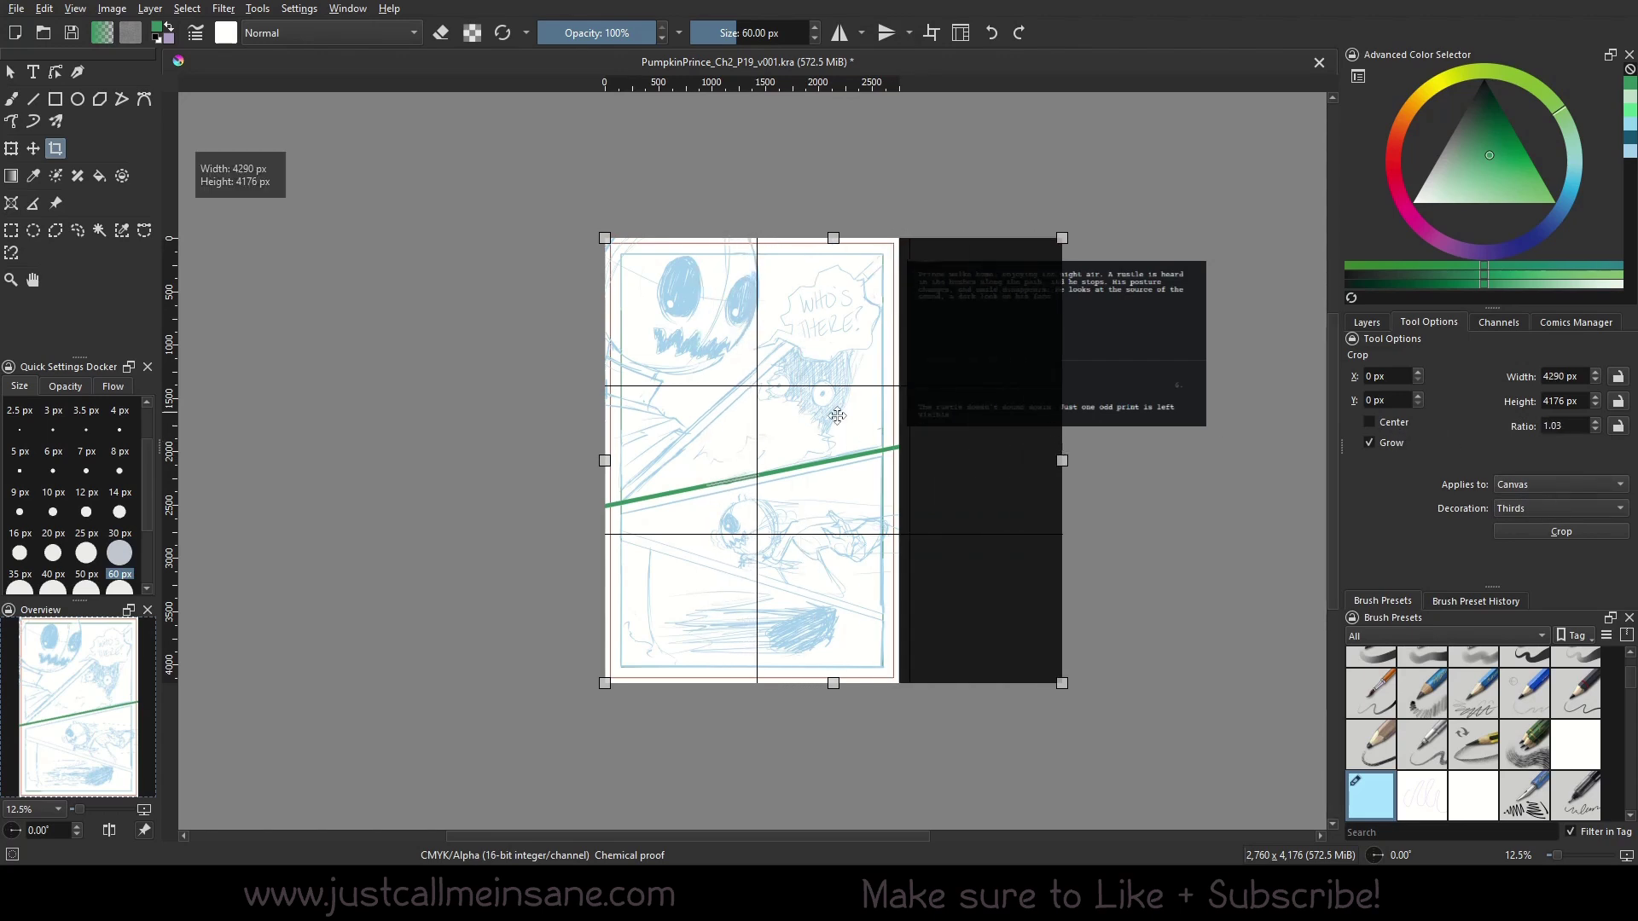
drag(605, 461, 457, 461)
key(Return)
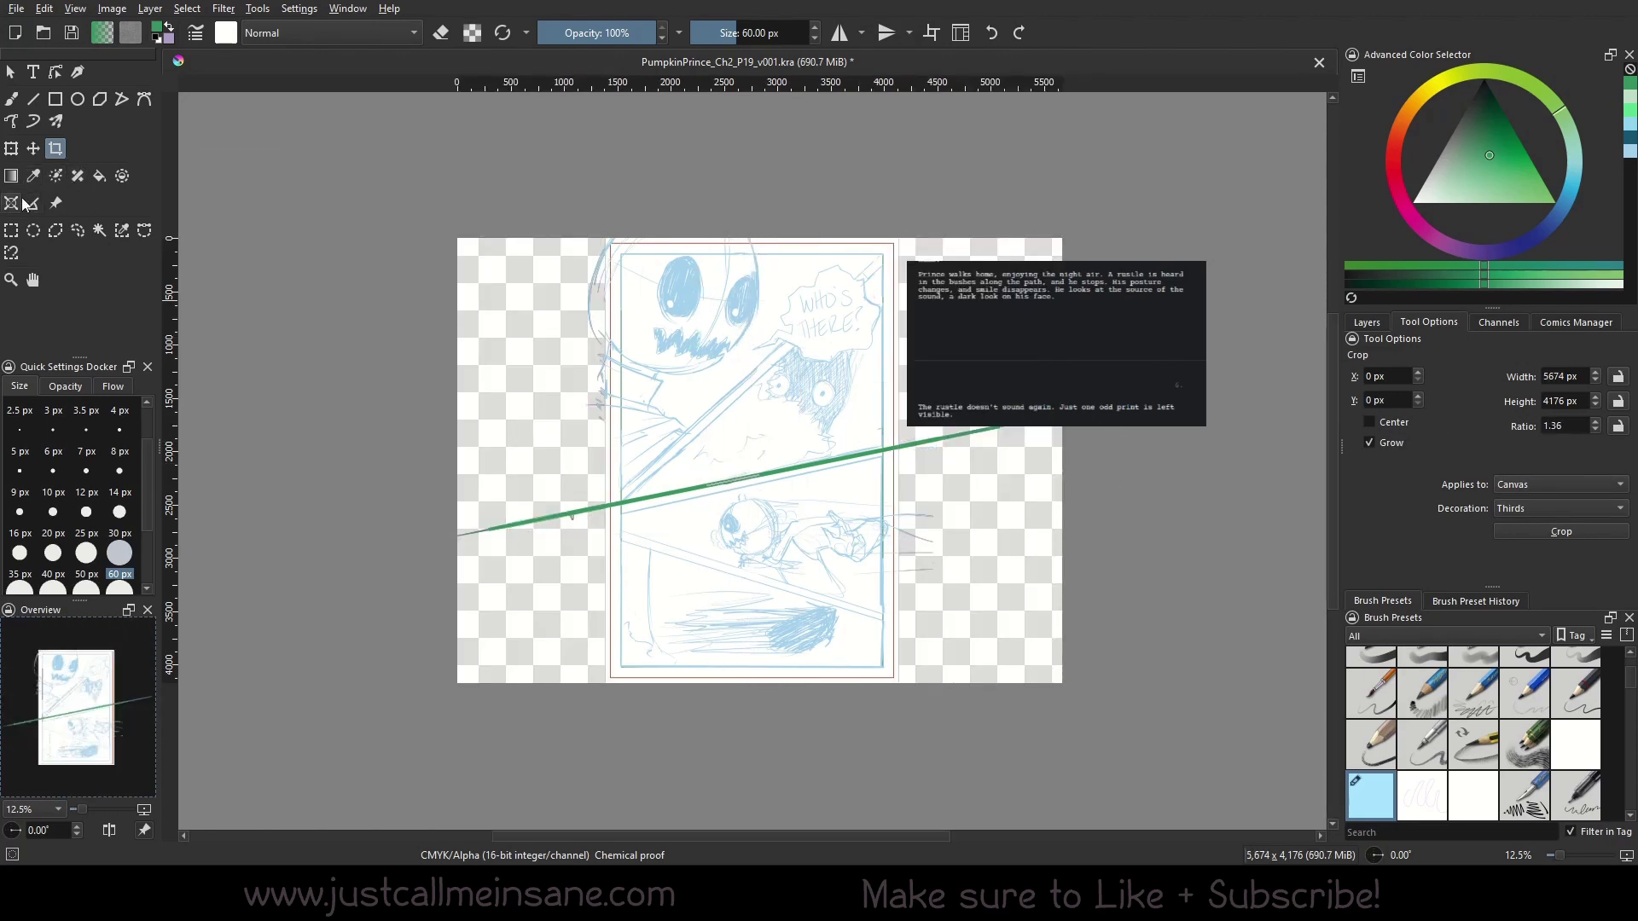
click(57, 201)
drag(1135, 335, 1273, 175)
click(1169, 337)
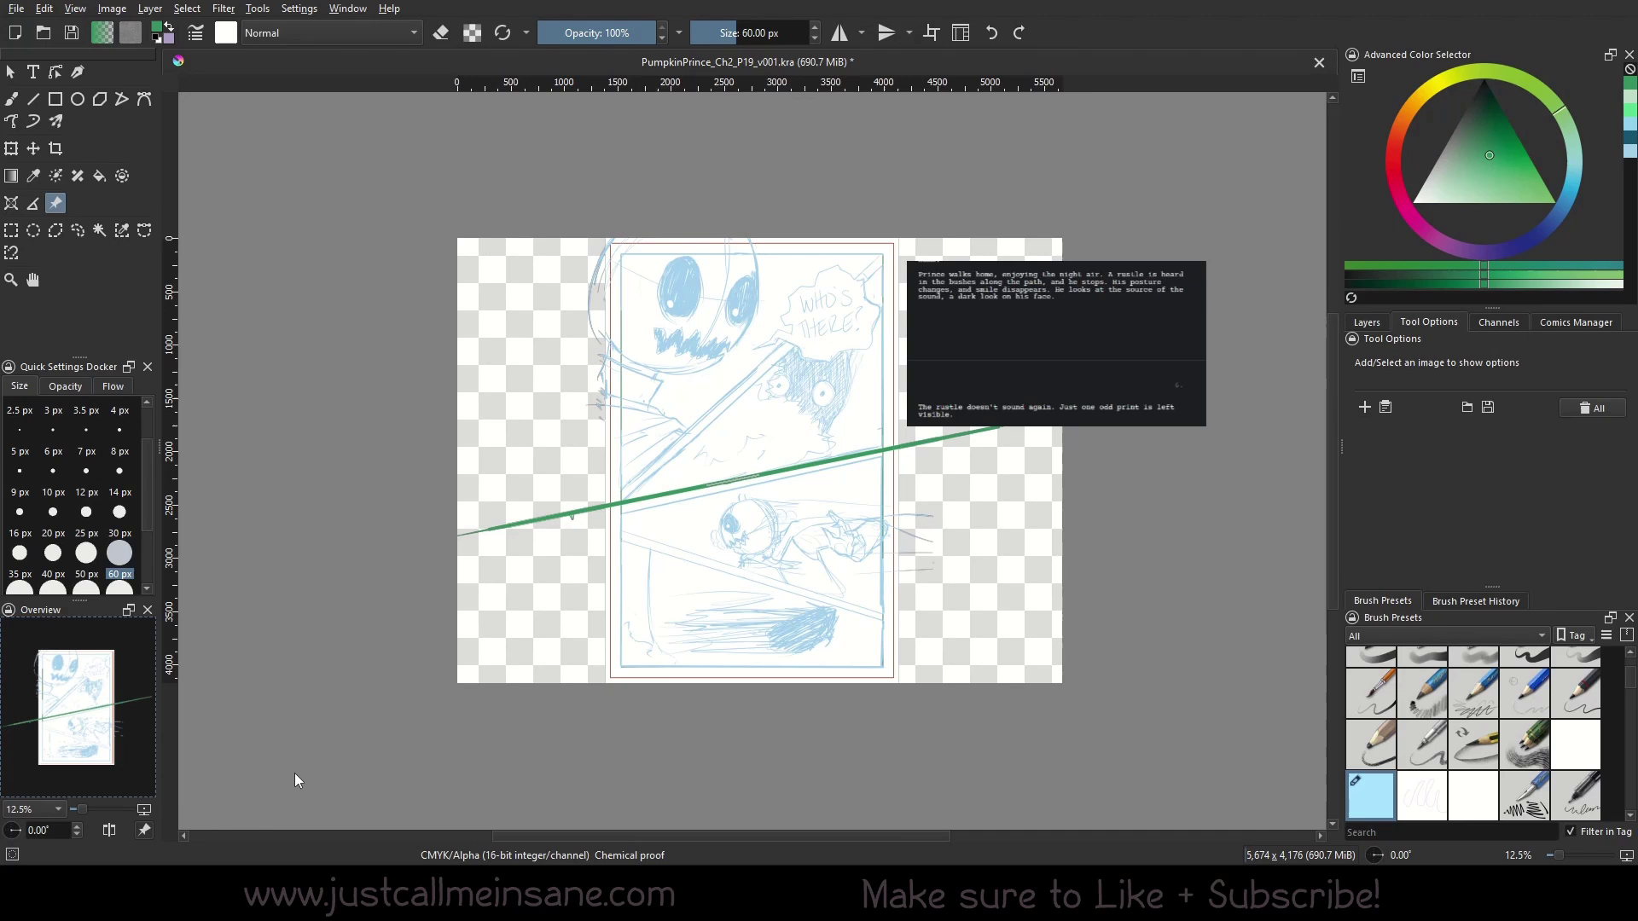
Undo the canvas extension, the green strokes and the infinite ruler placement.
key(ctrl+z)
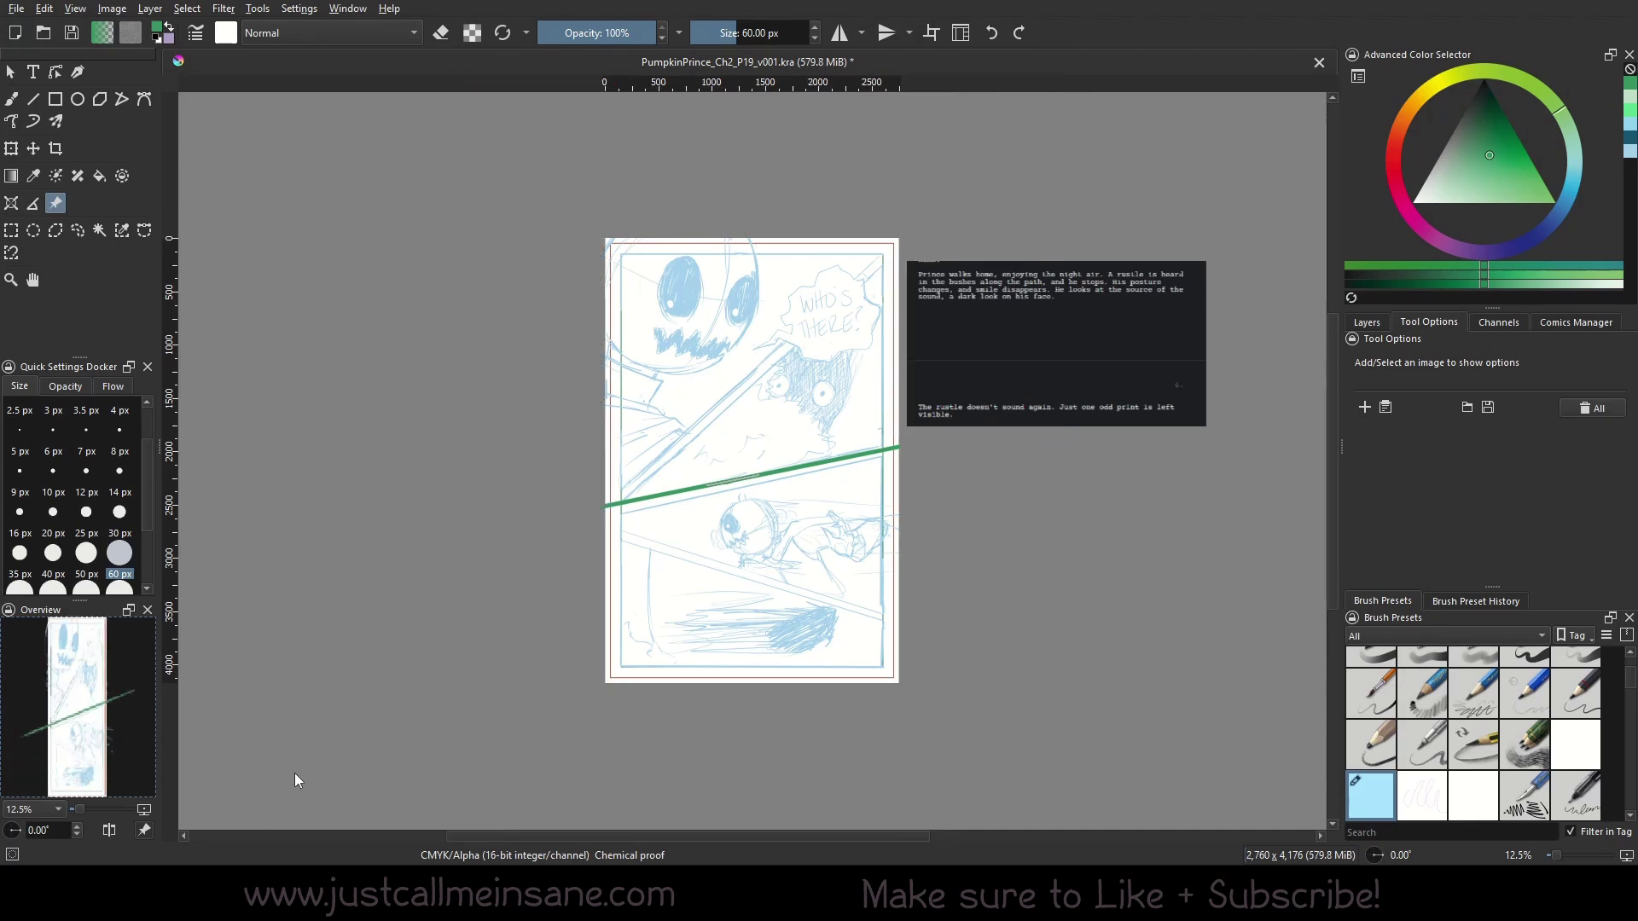
key(b)
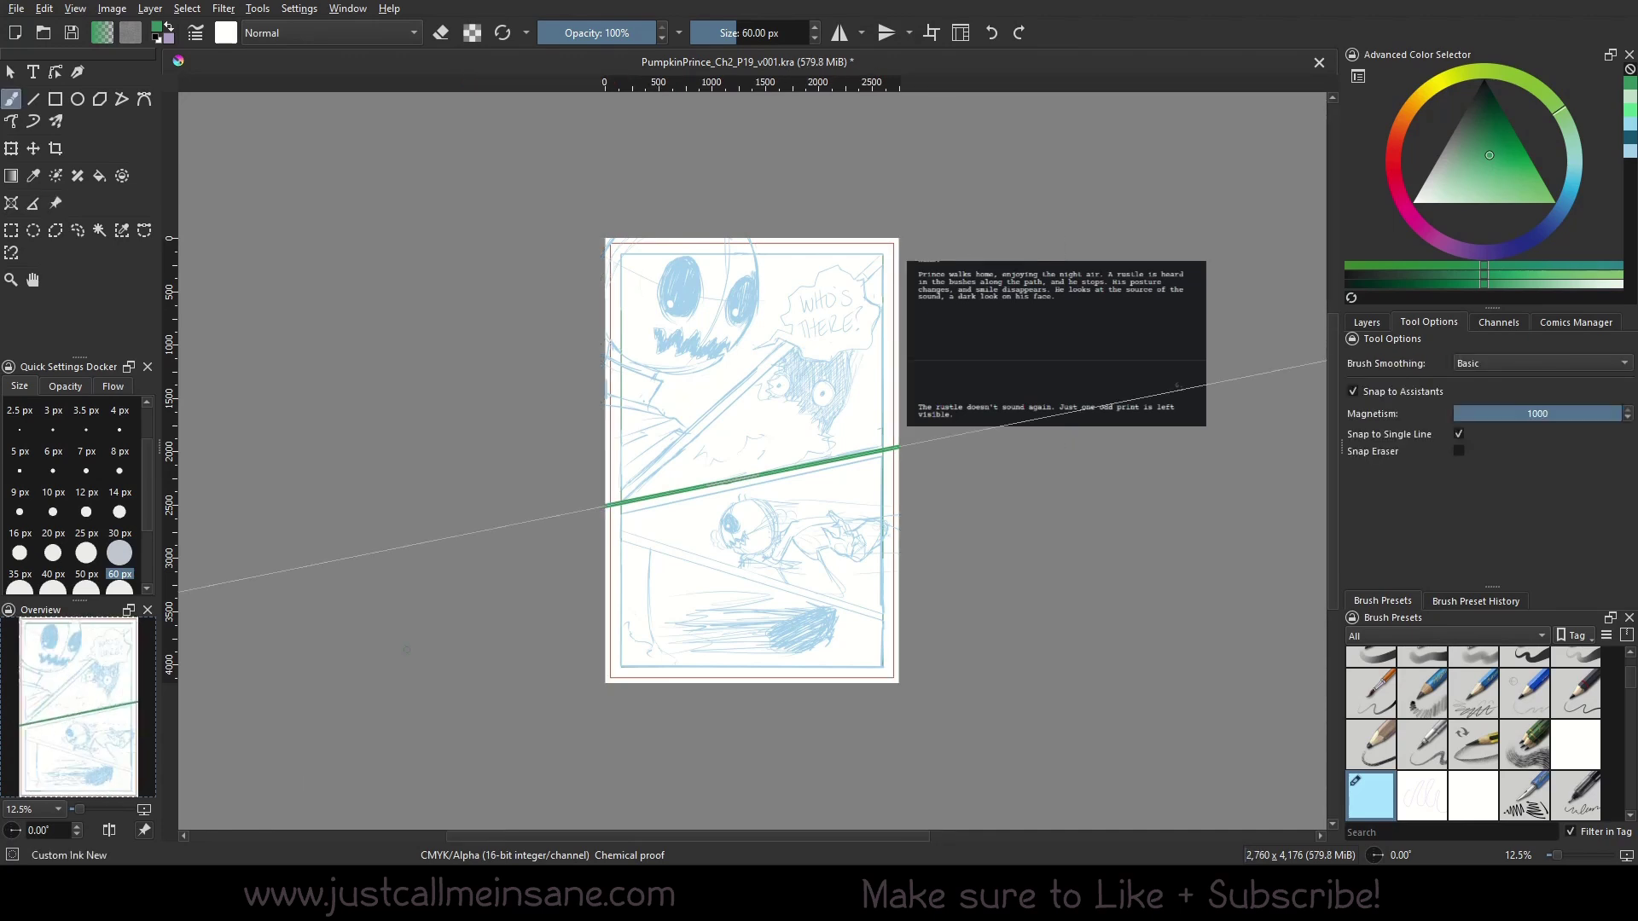
key(Delete)
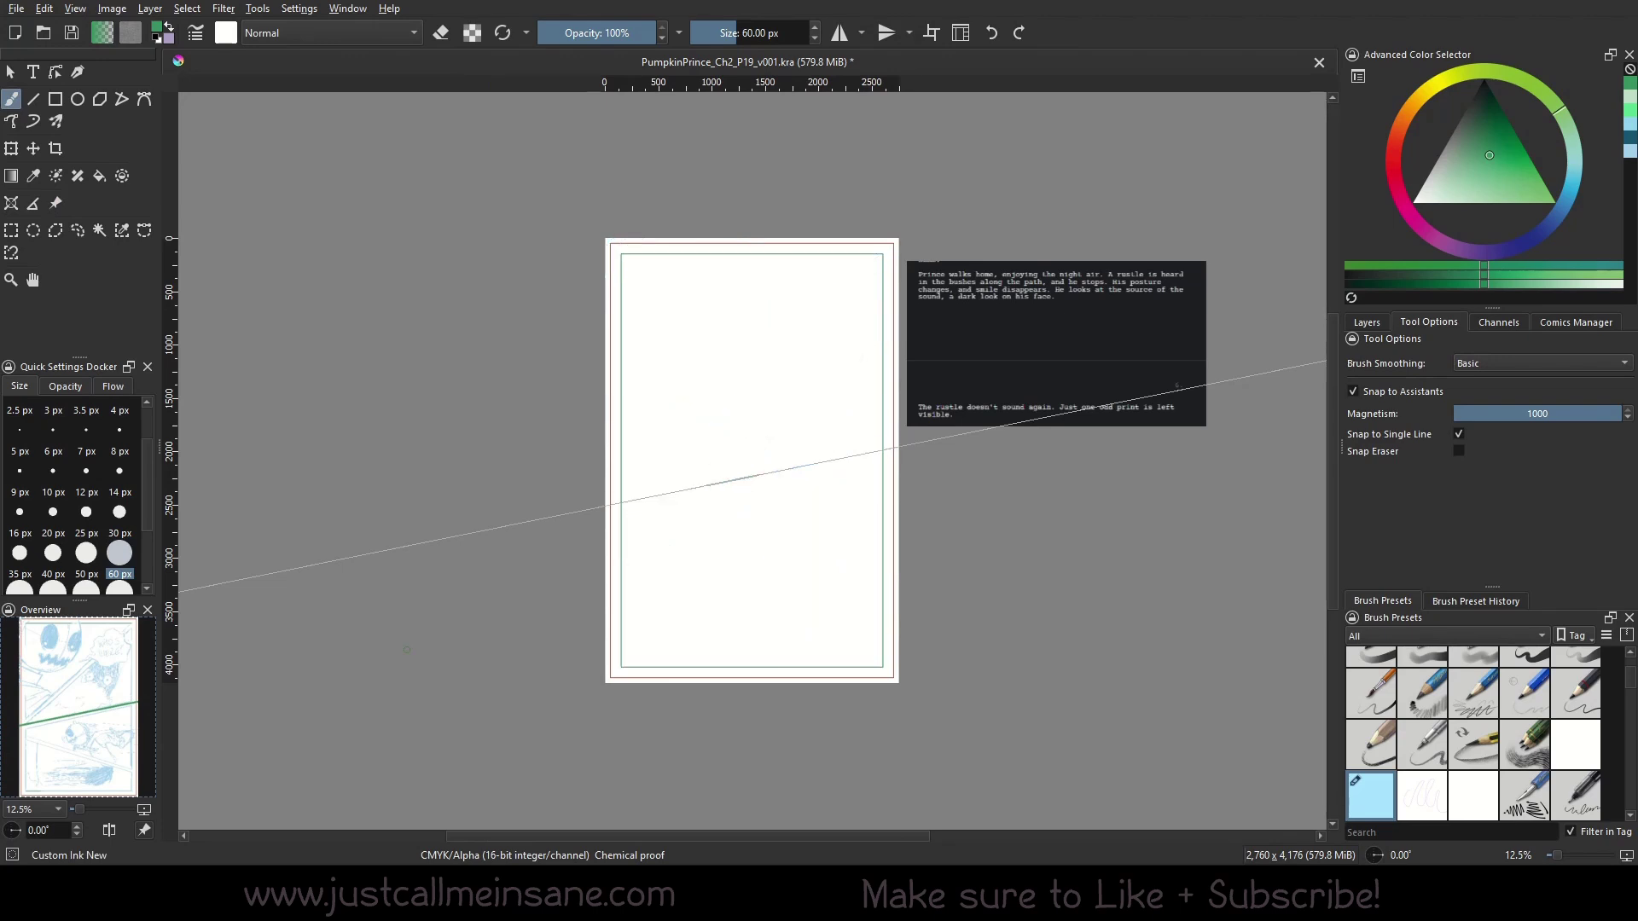
key(ctrl+z)
key(ctrl+z)
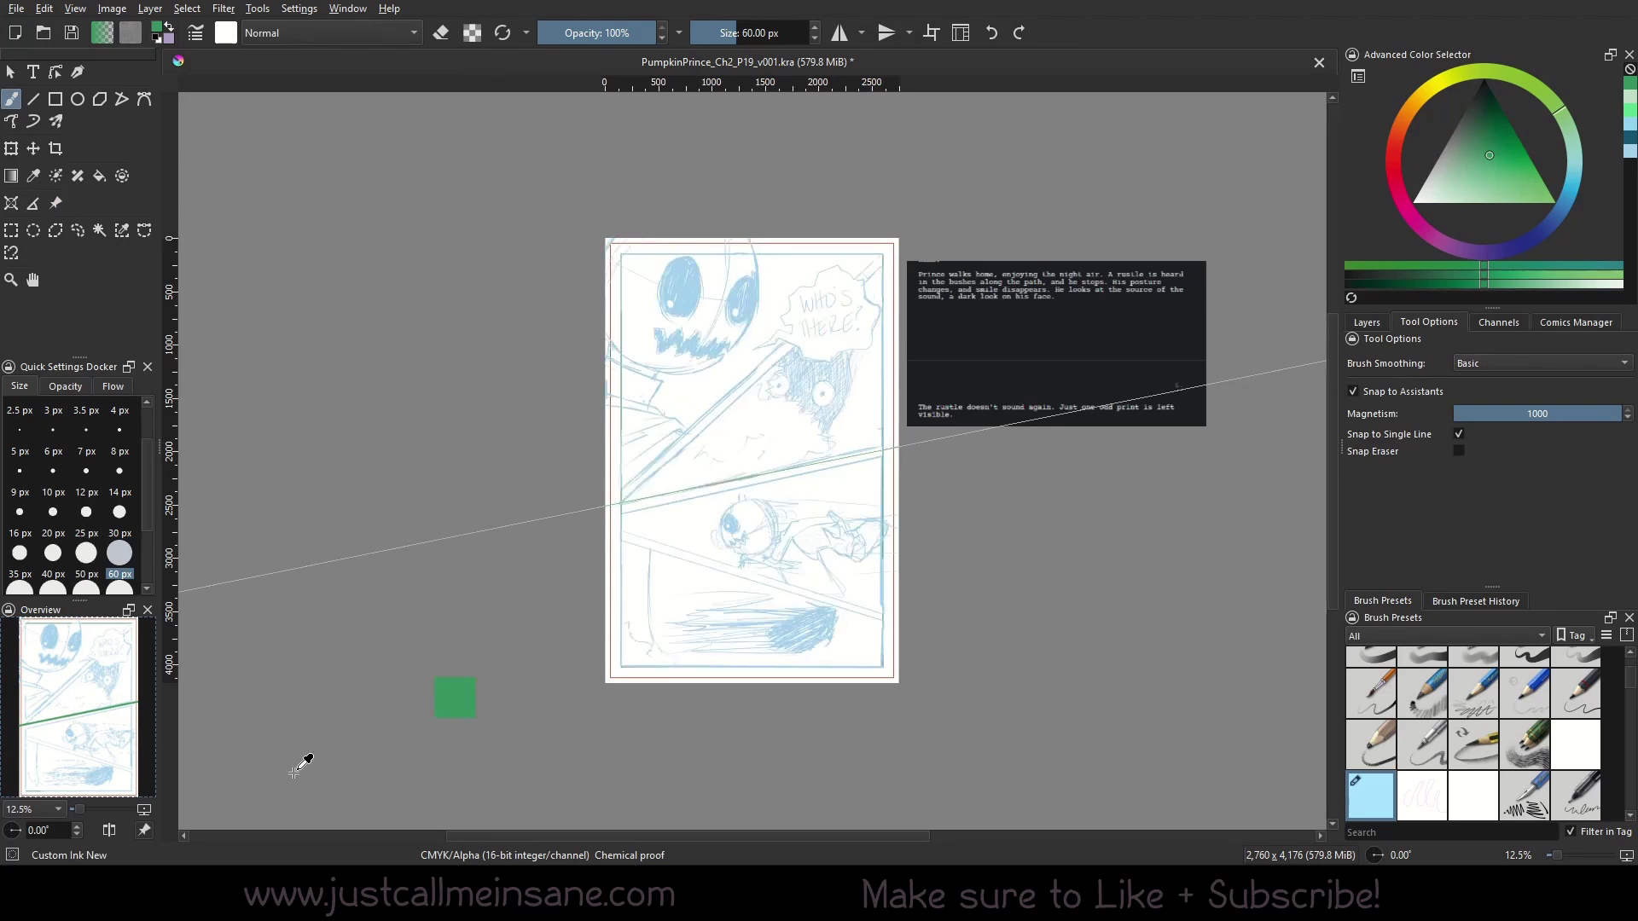
Add a new paint layer above the sketch and place a Parallel Ruler assistant diagonally across the upper panels.
click(1368, 323)
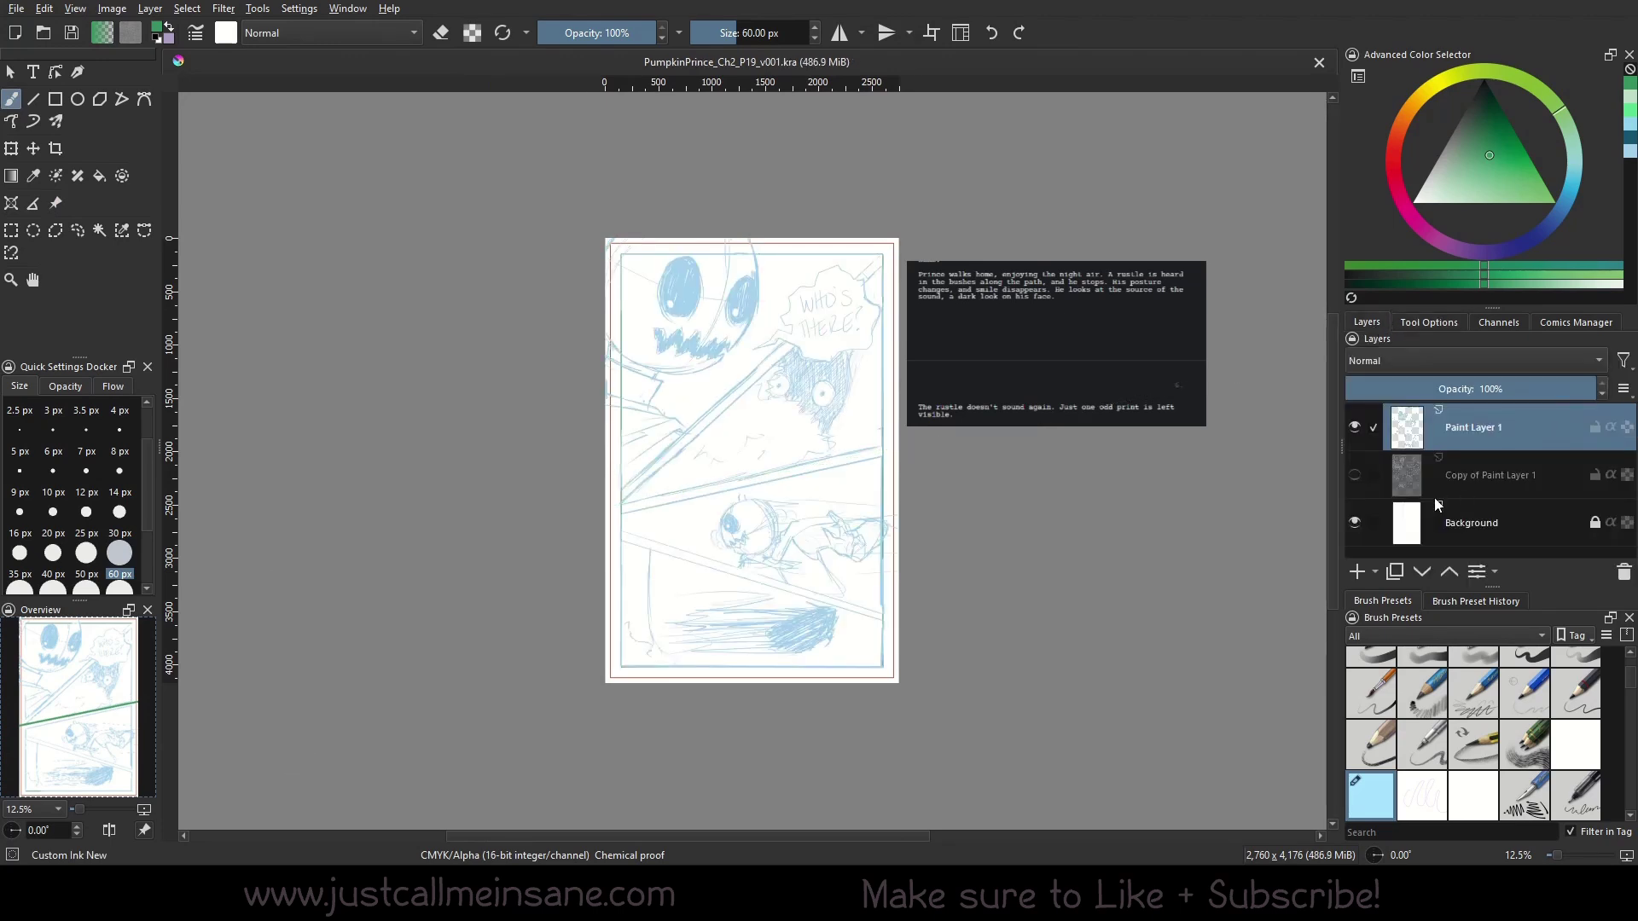
click(1357, 571)
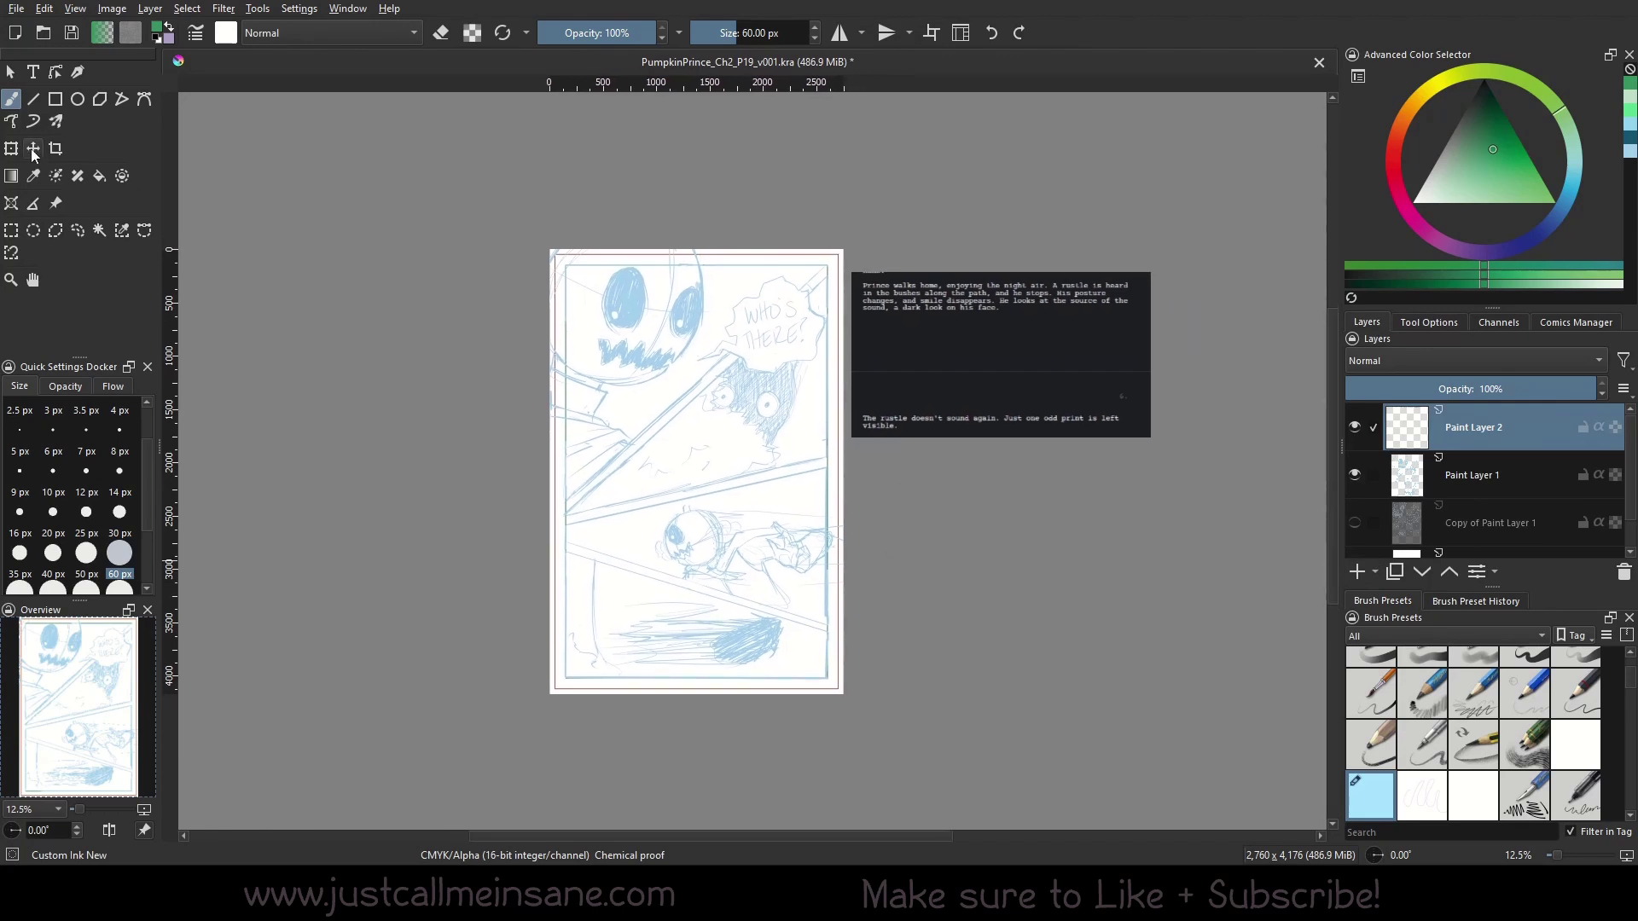
click(9, 206)
click(1445, 322)
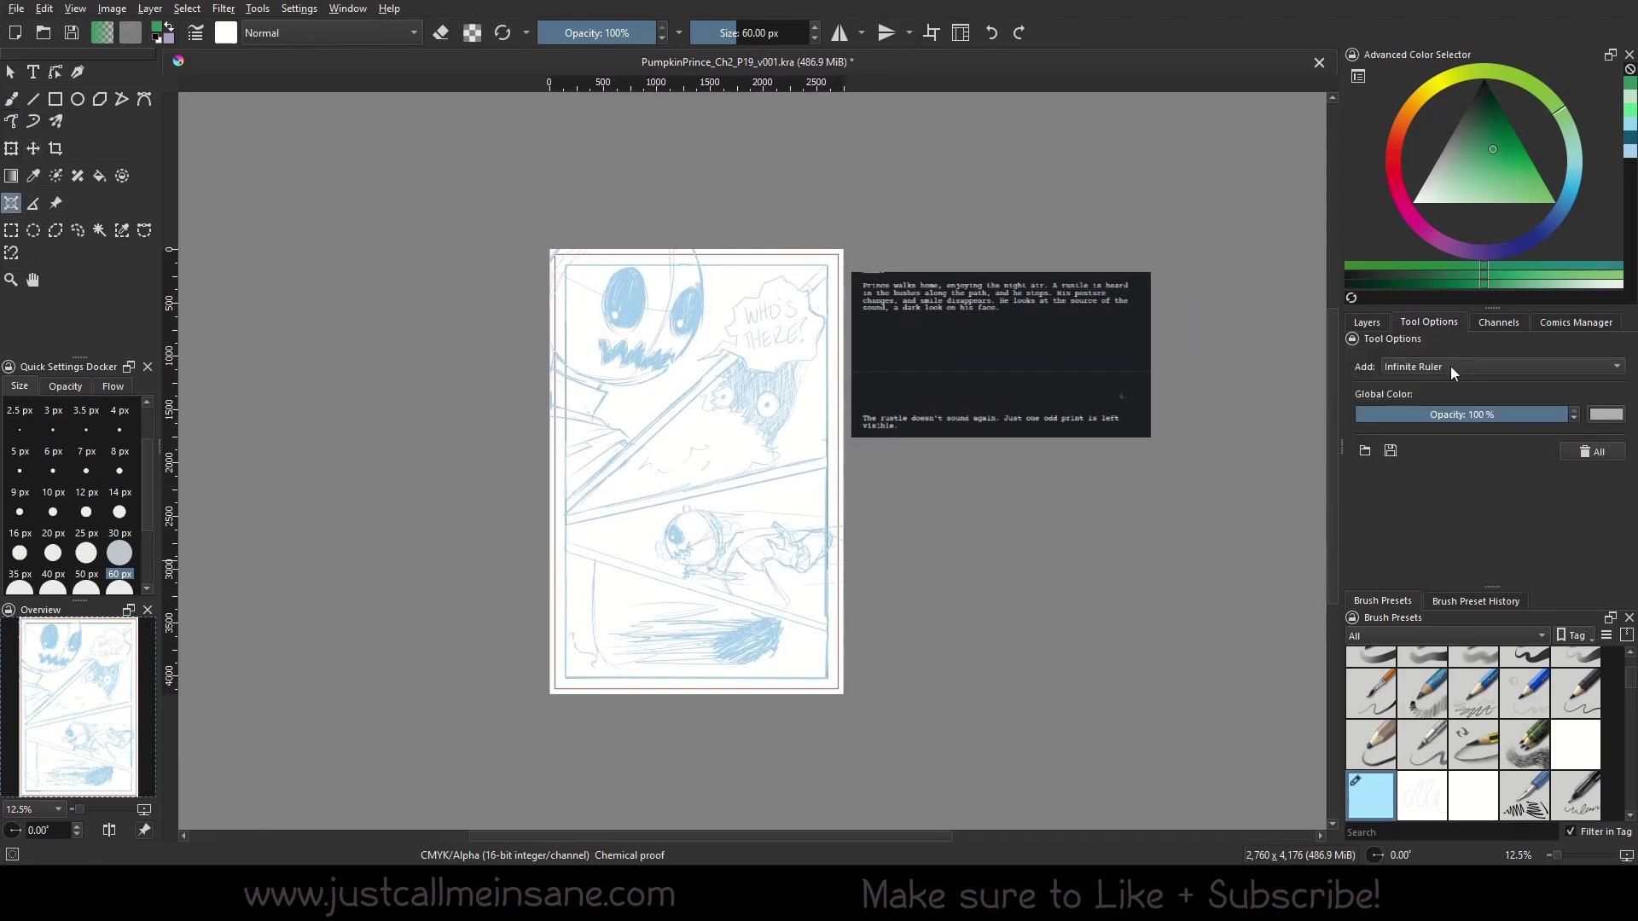
click(1450, 367)
click(1453, 392)
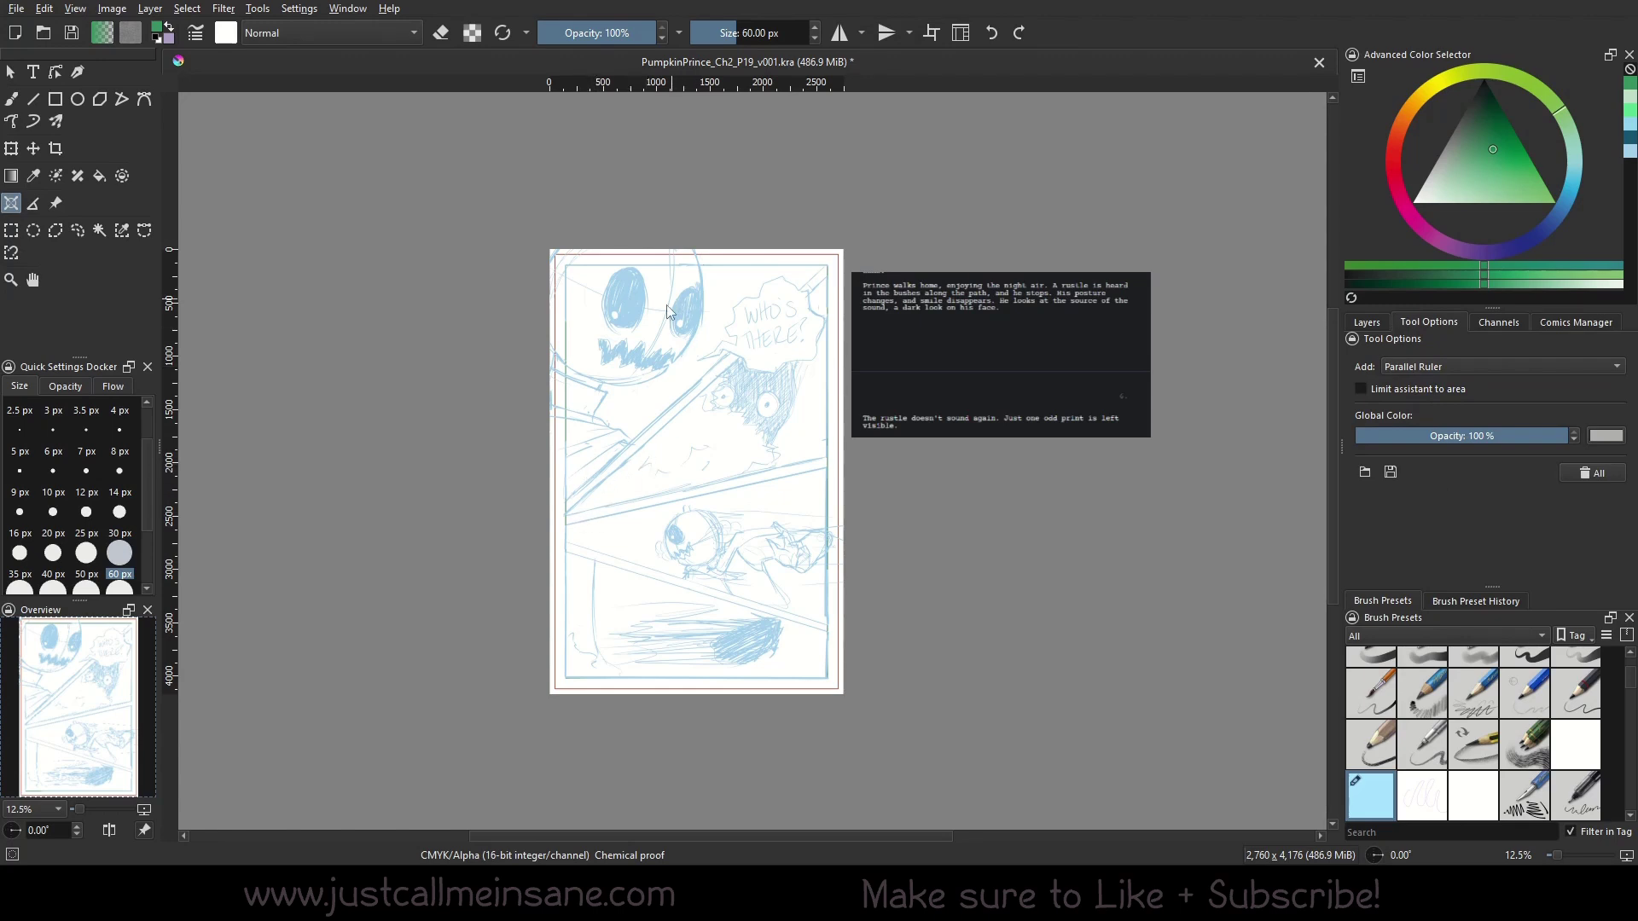
click(596, 337)
click(804, 458)
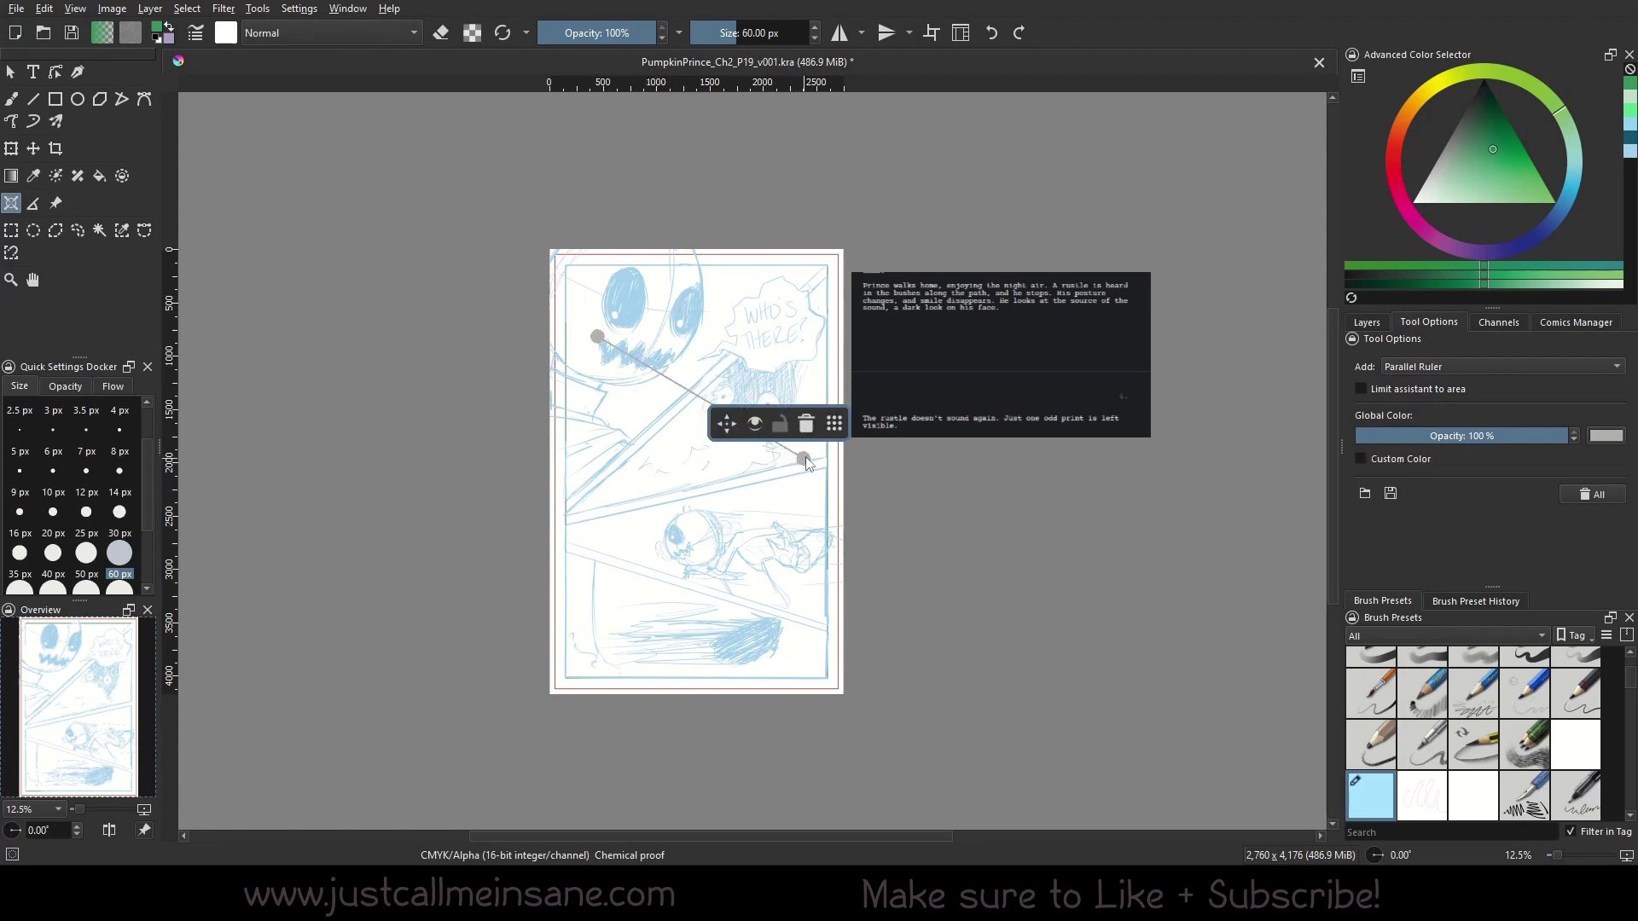
drag(728, 428, 731, 414)
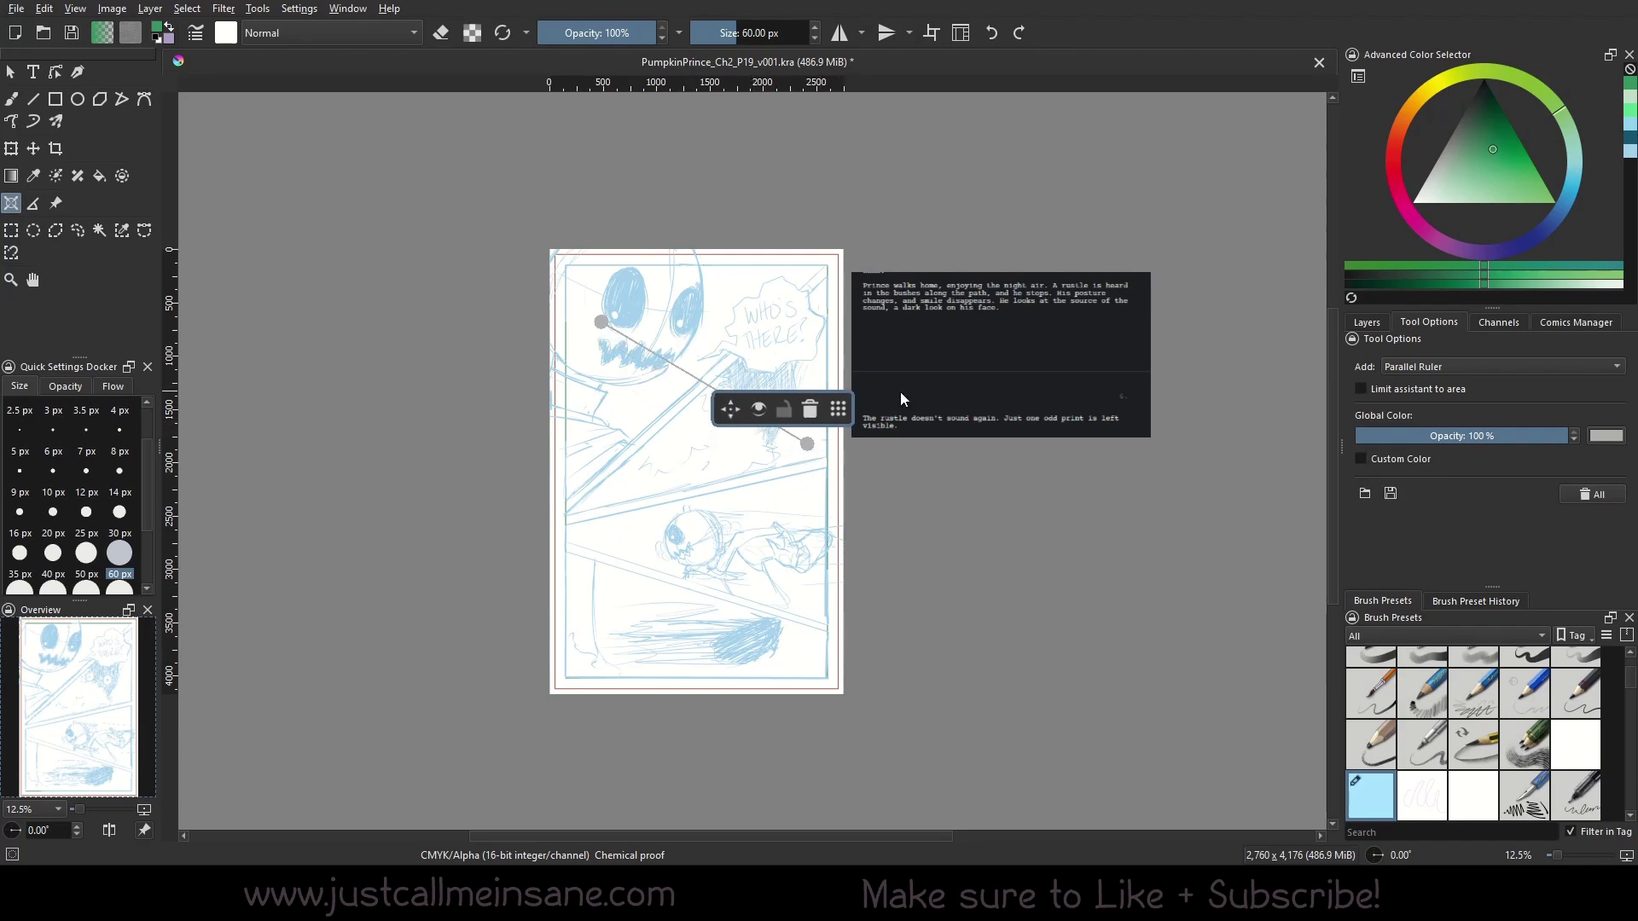
Set the assistants' global color to dark blue #1b317e and their opacity to 41%, and return to the freehand brush.
click(1602, 436)
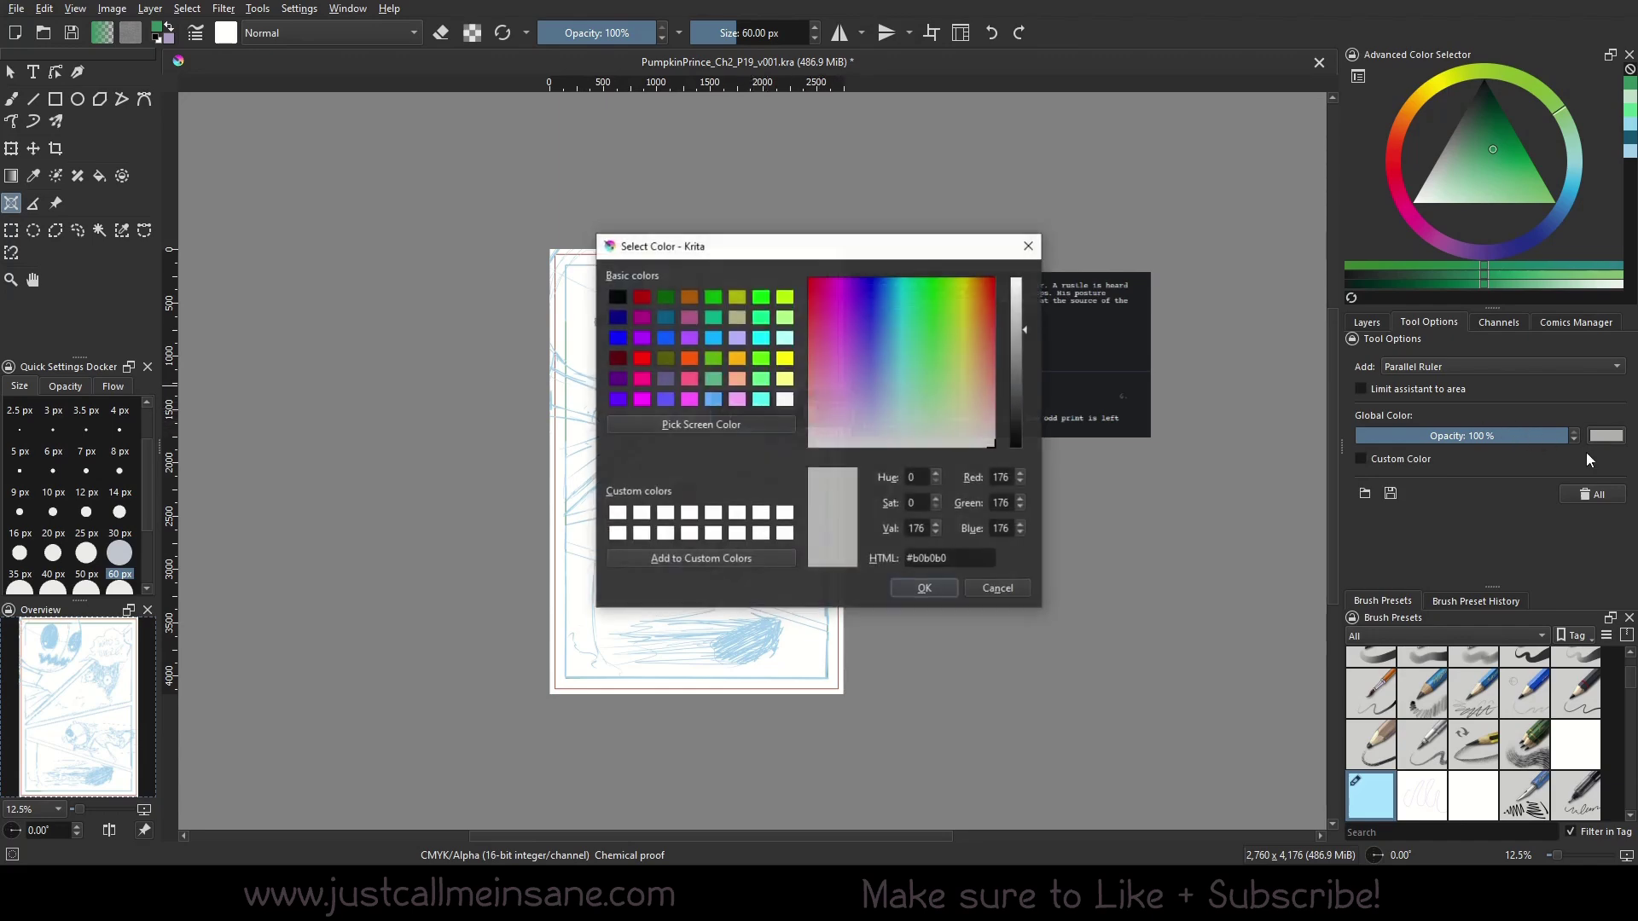
drag(929, 341, 878, 312)
click(1020, 366)
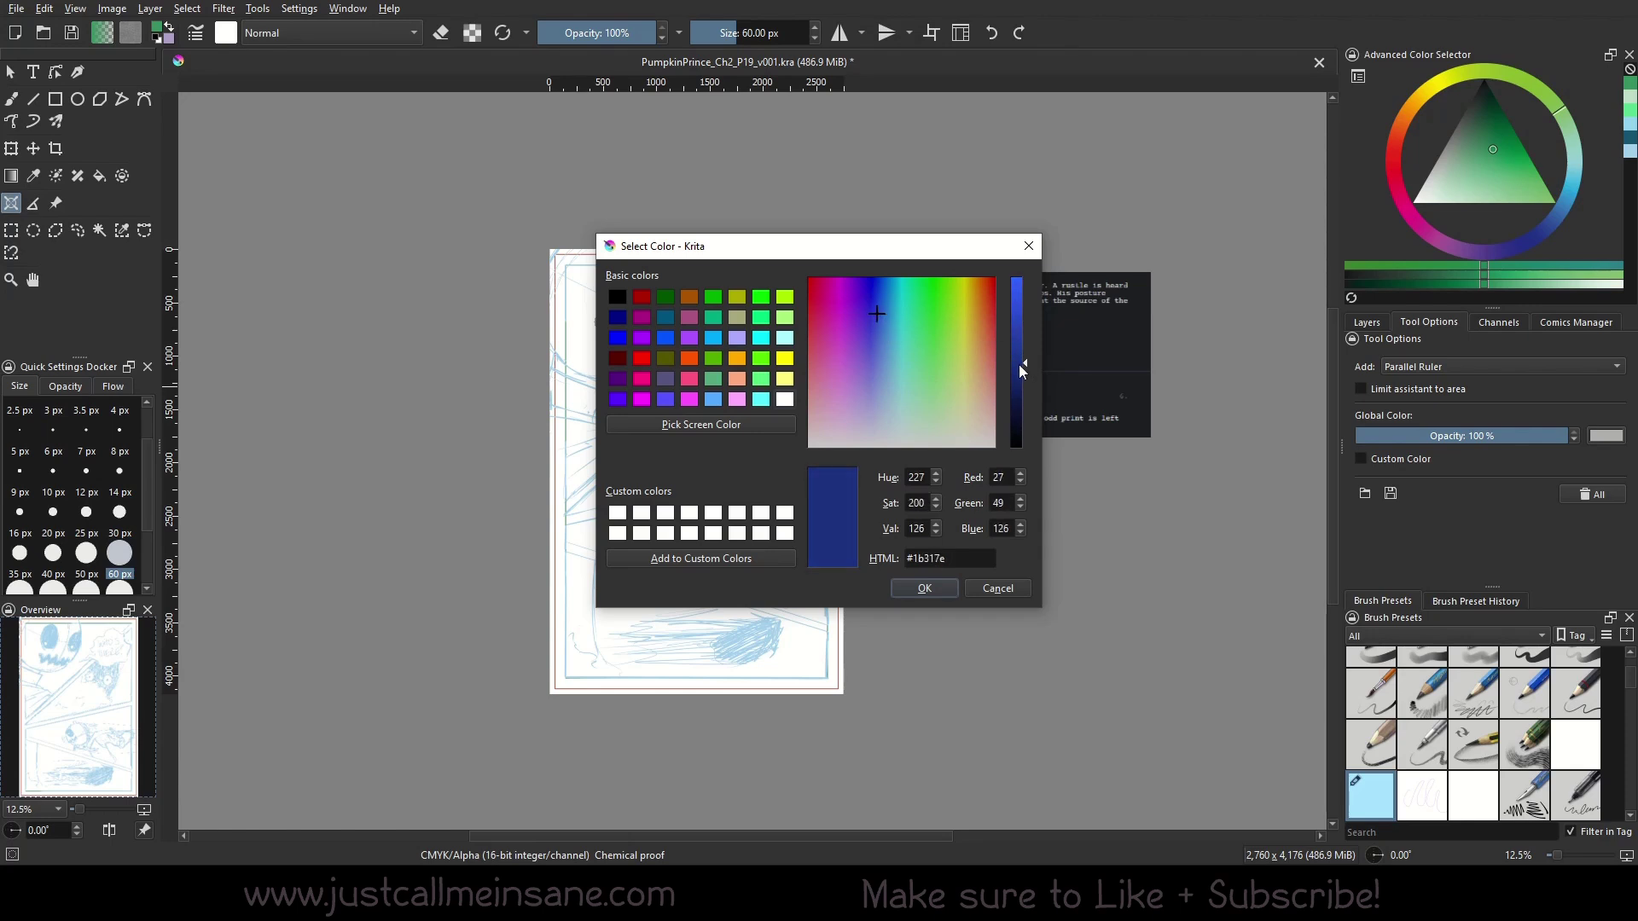
click(923, 589)
drag(1568, 436, 1440, 437)
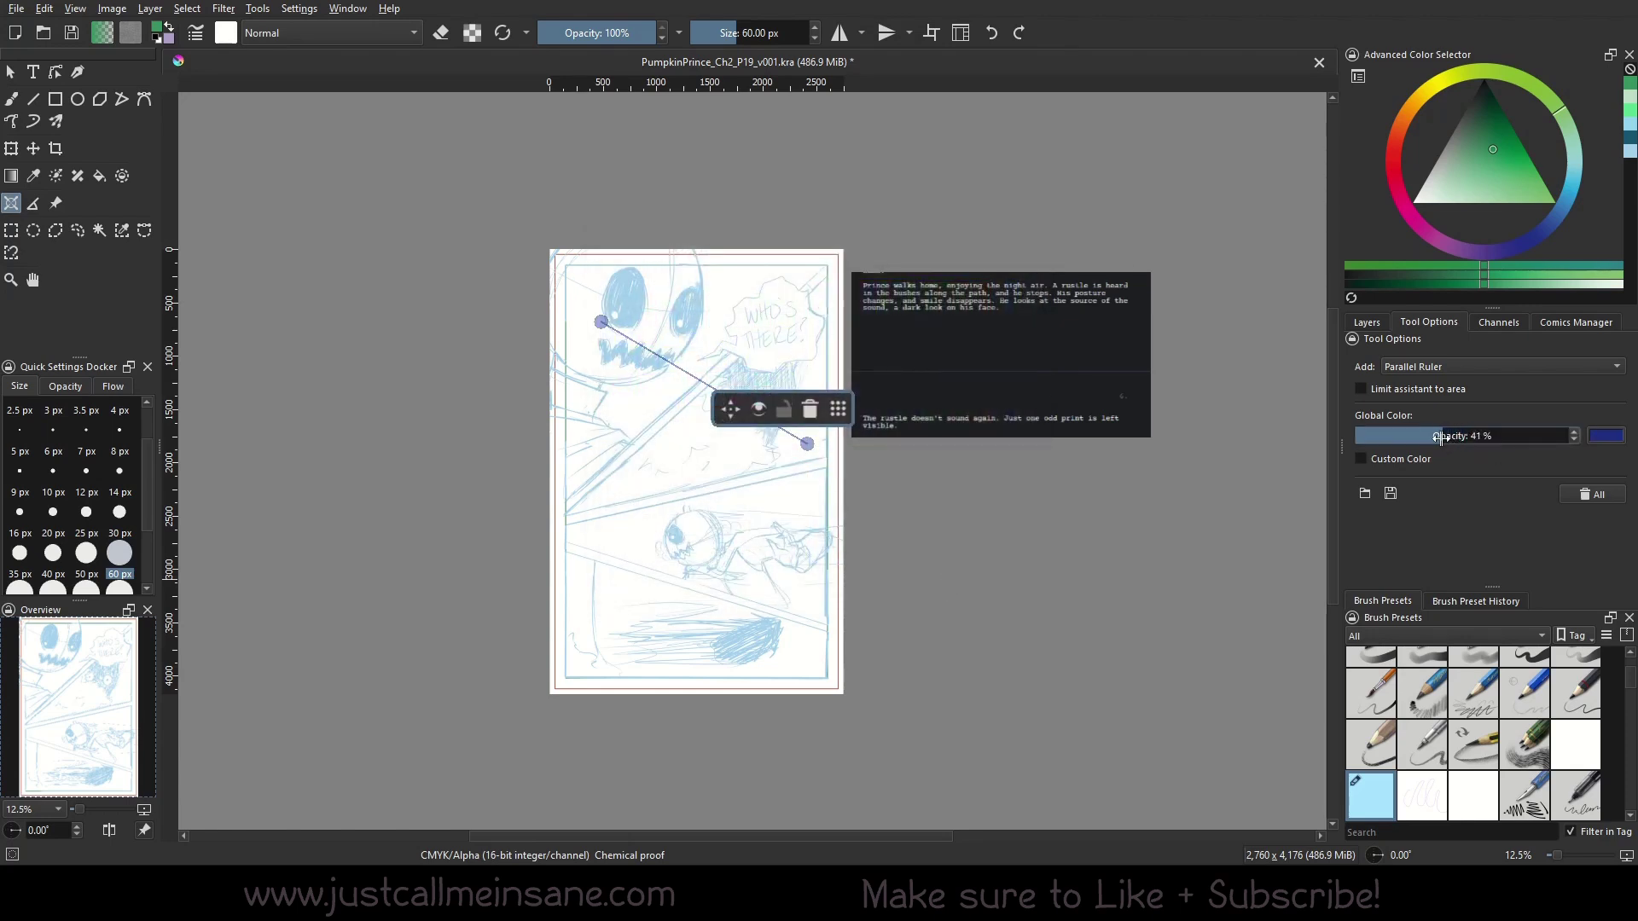
key(b)
drag(845, 571, 745, 651)
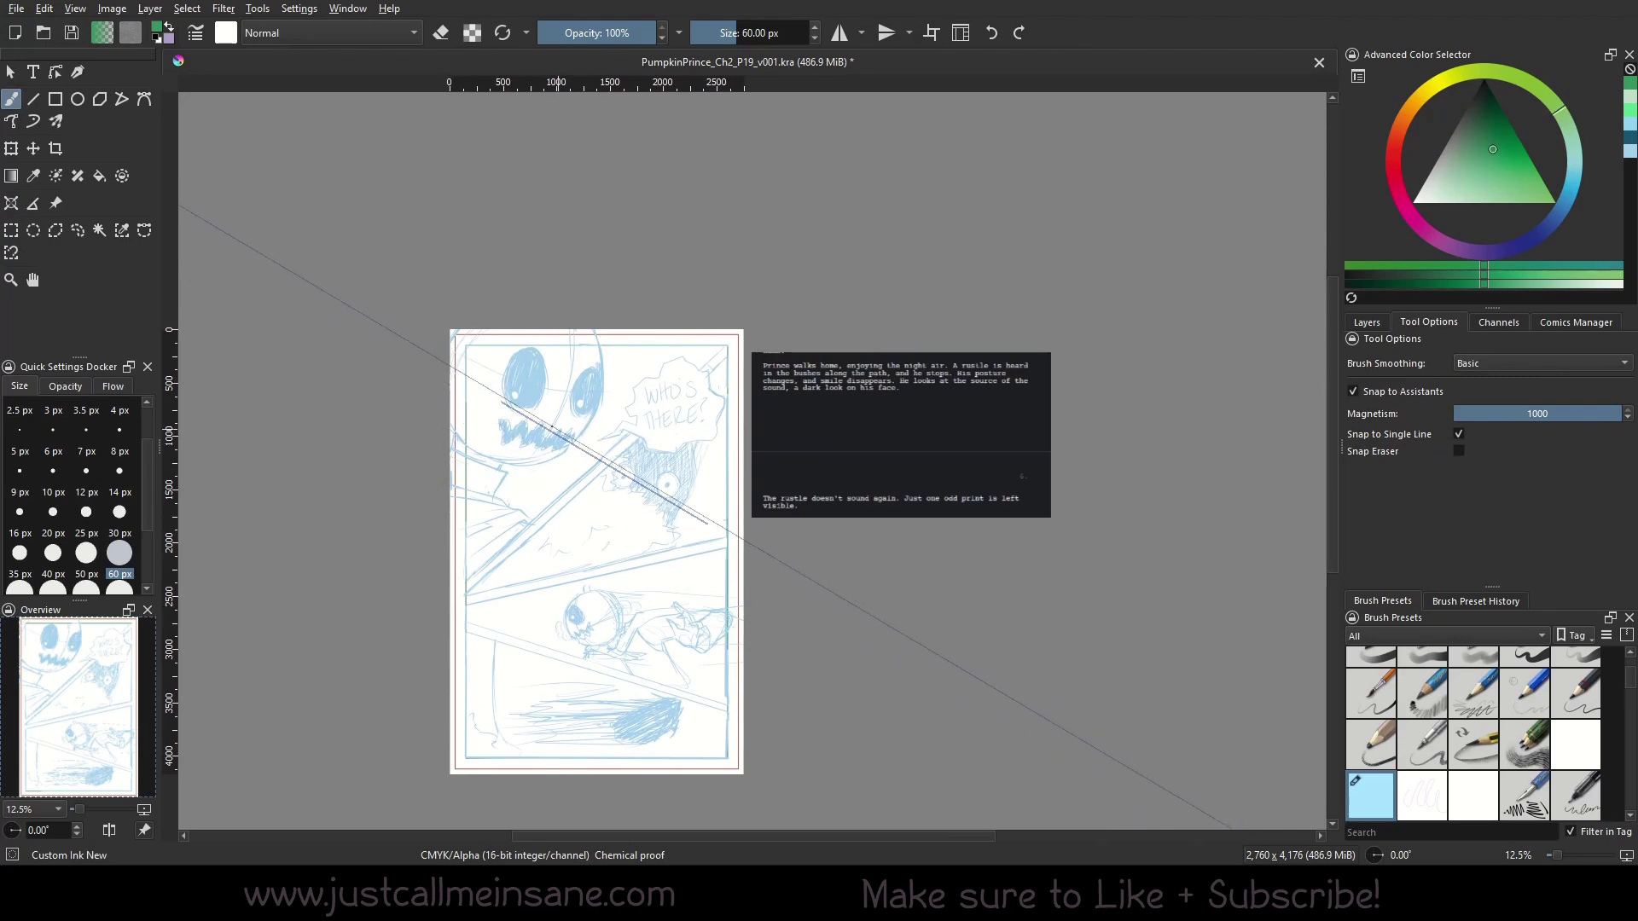
Pick the sketch's light blue as the brush color and draw diagonal strokes along the parallel ruler across the upper panels.
click(1366, 322)
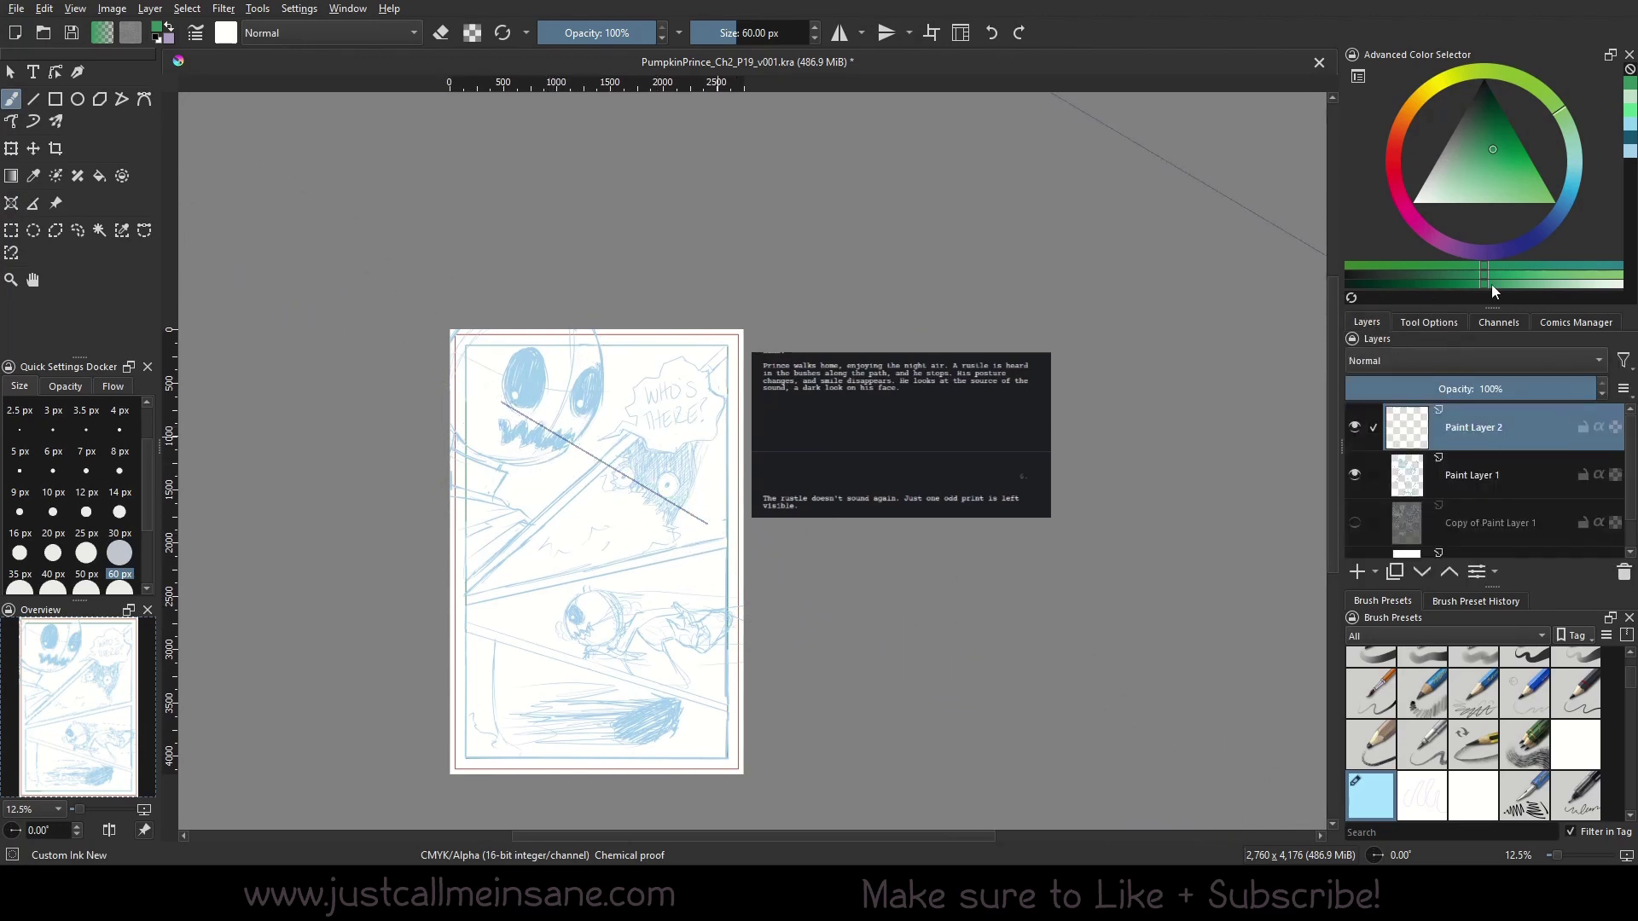
key(ctrl)
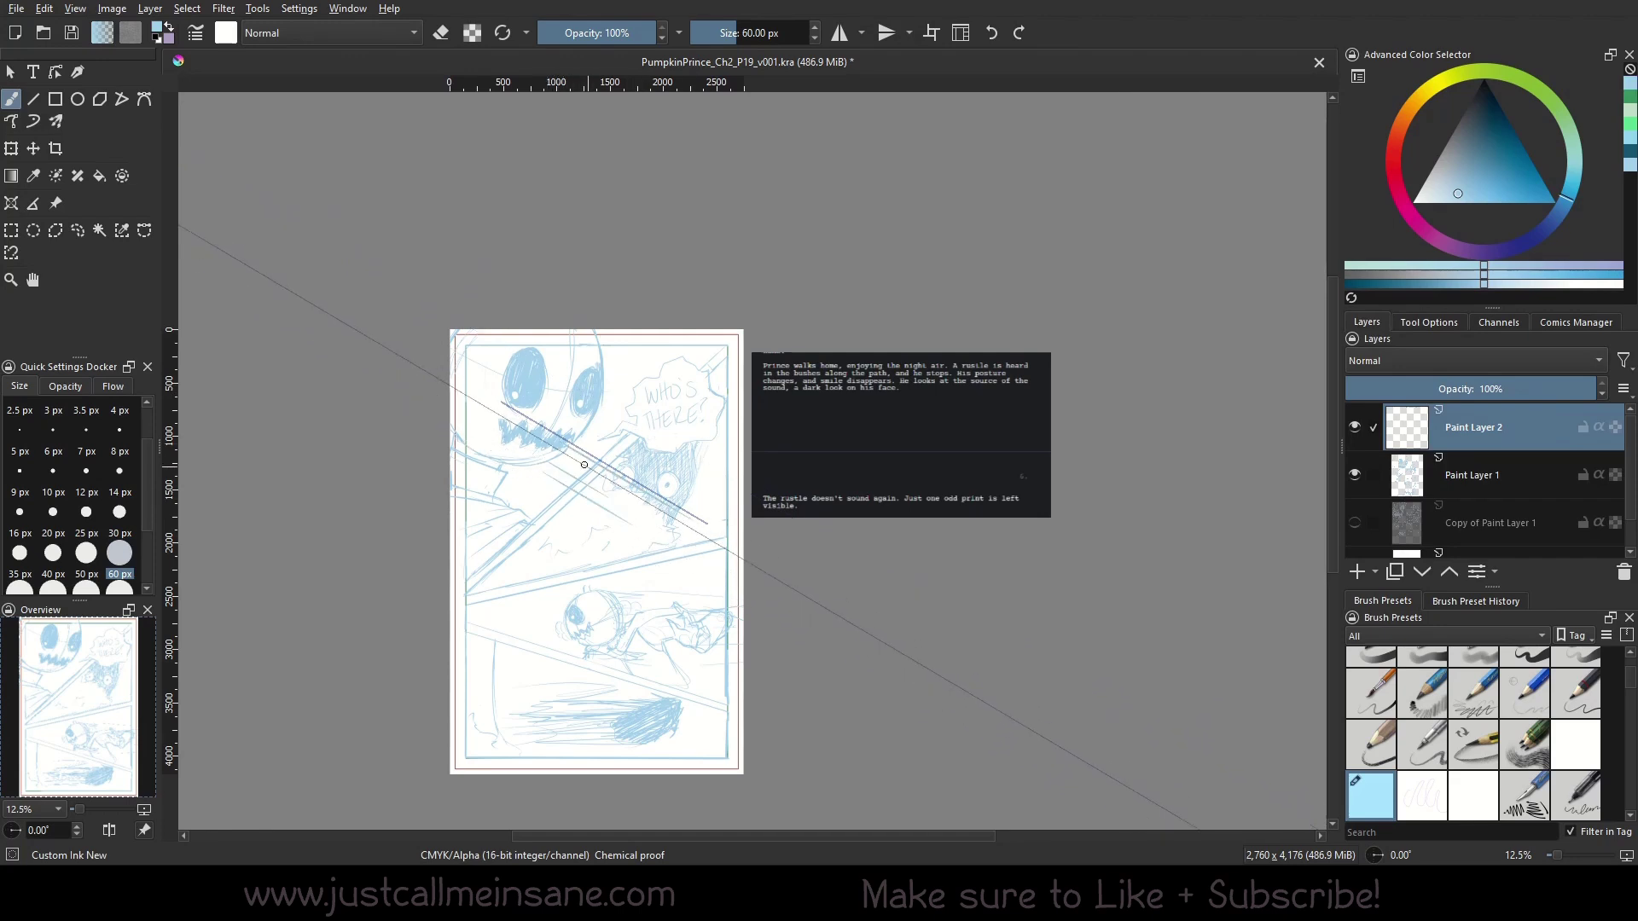
mouse_move(531, 472)
mouse_down()
mouse_move(607, 518)
mouse_move(588, 534)
mouse_up()
drag(507, 499, 591, 548)
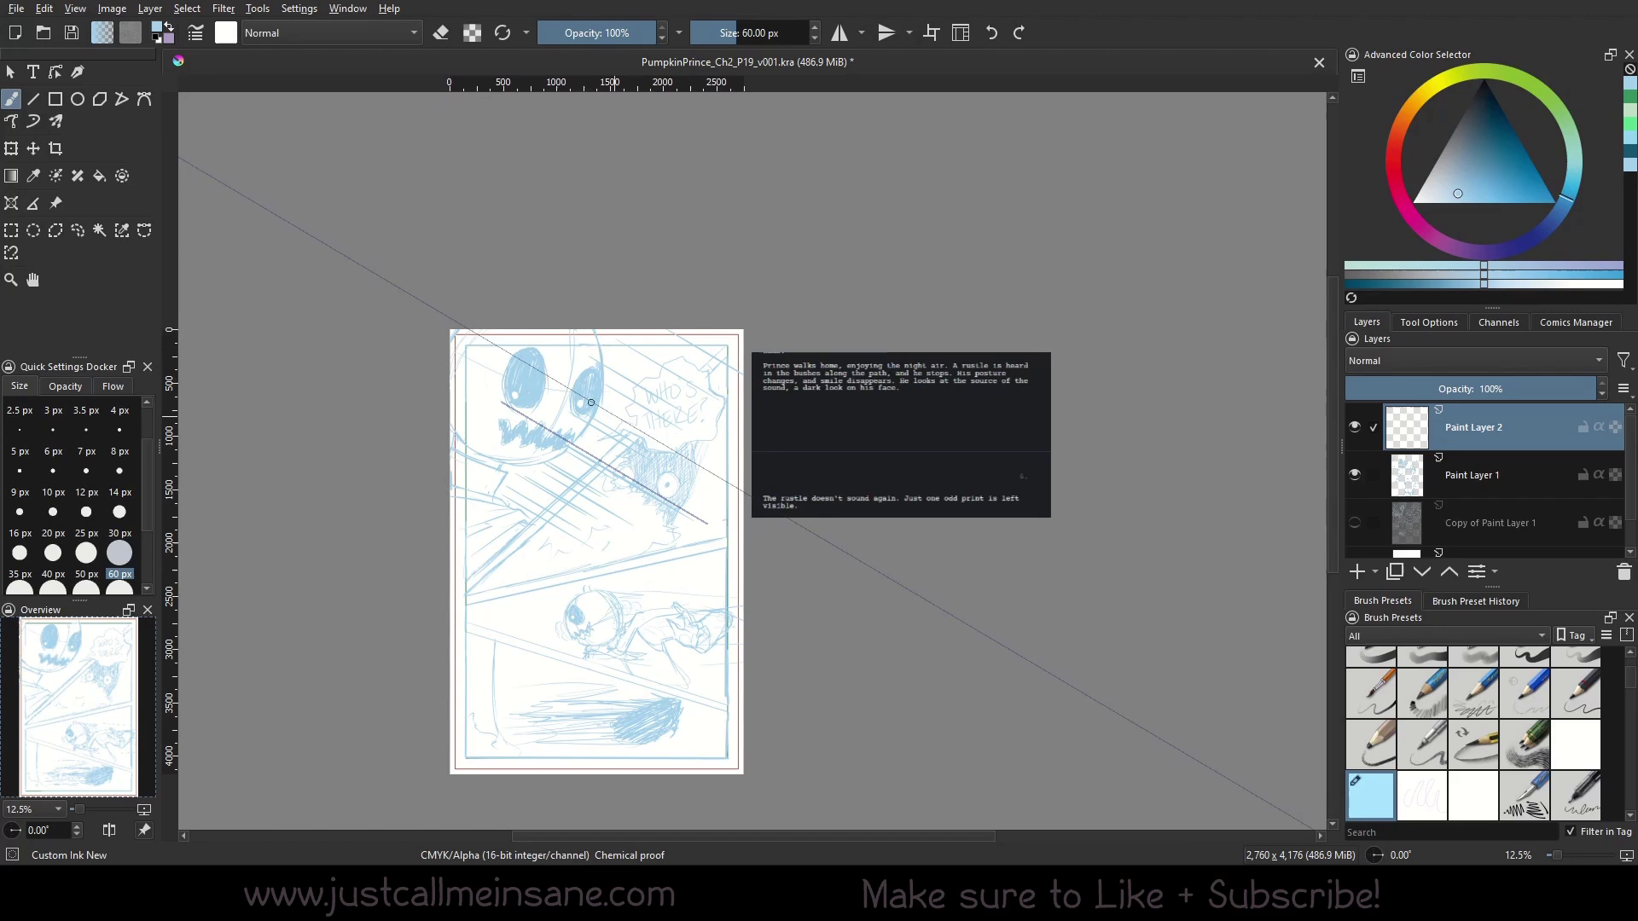
drag(597, 377, 669, 421)
drag(600, 345, 683, 395)
mouse_move(604, 338)
mouse_down()
mouse_move(702, 397)
mouse_move(722, 388)
mouse_up()
drag(663, 332, 733, 374)
drag(510, 445, 633, 517)
mouse_move(479, 446)
mouse_down()
mouse_move(659, 542)
mouse_move(627, 497)
mouse_move(611, 529)
mouse_up()
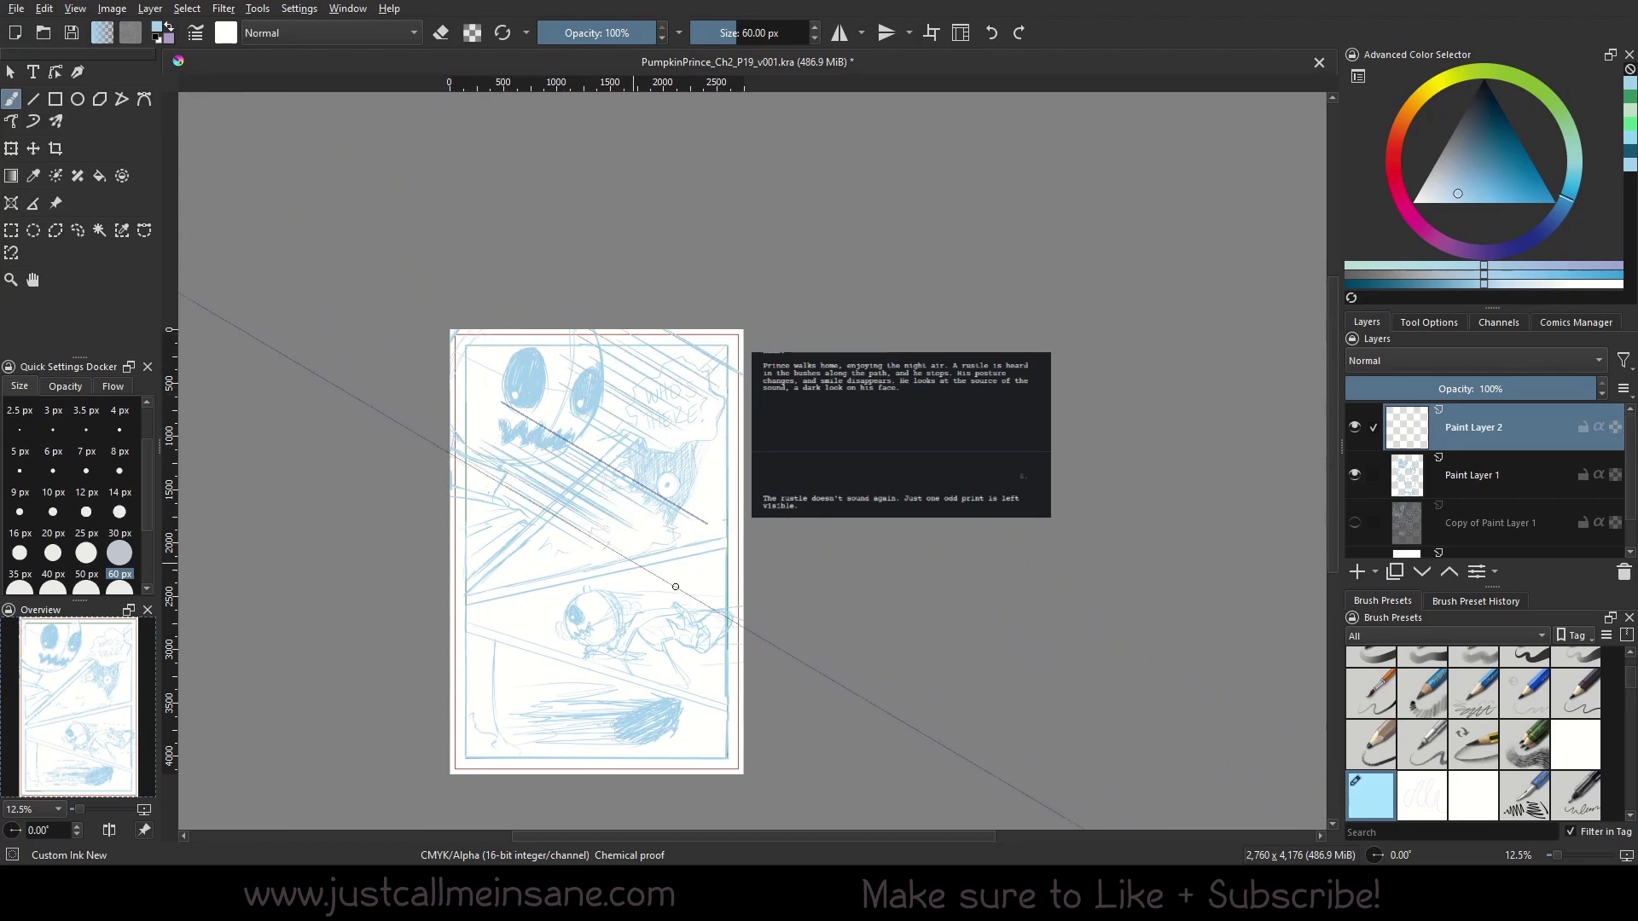
drag(482, 439, 637, 542)
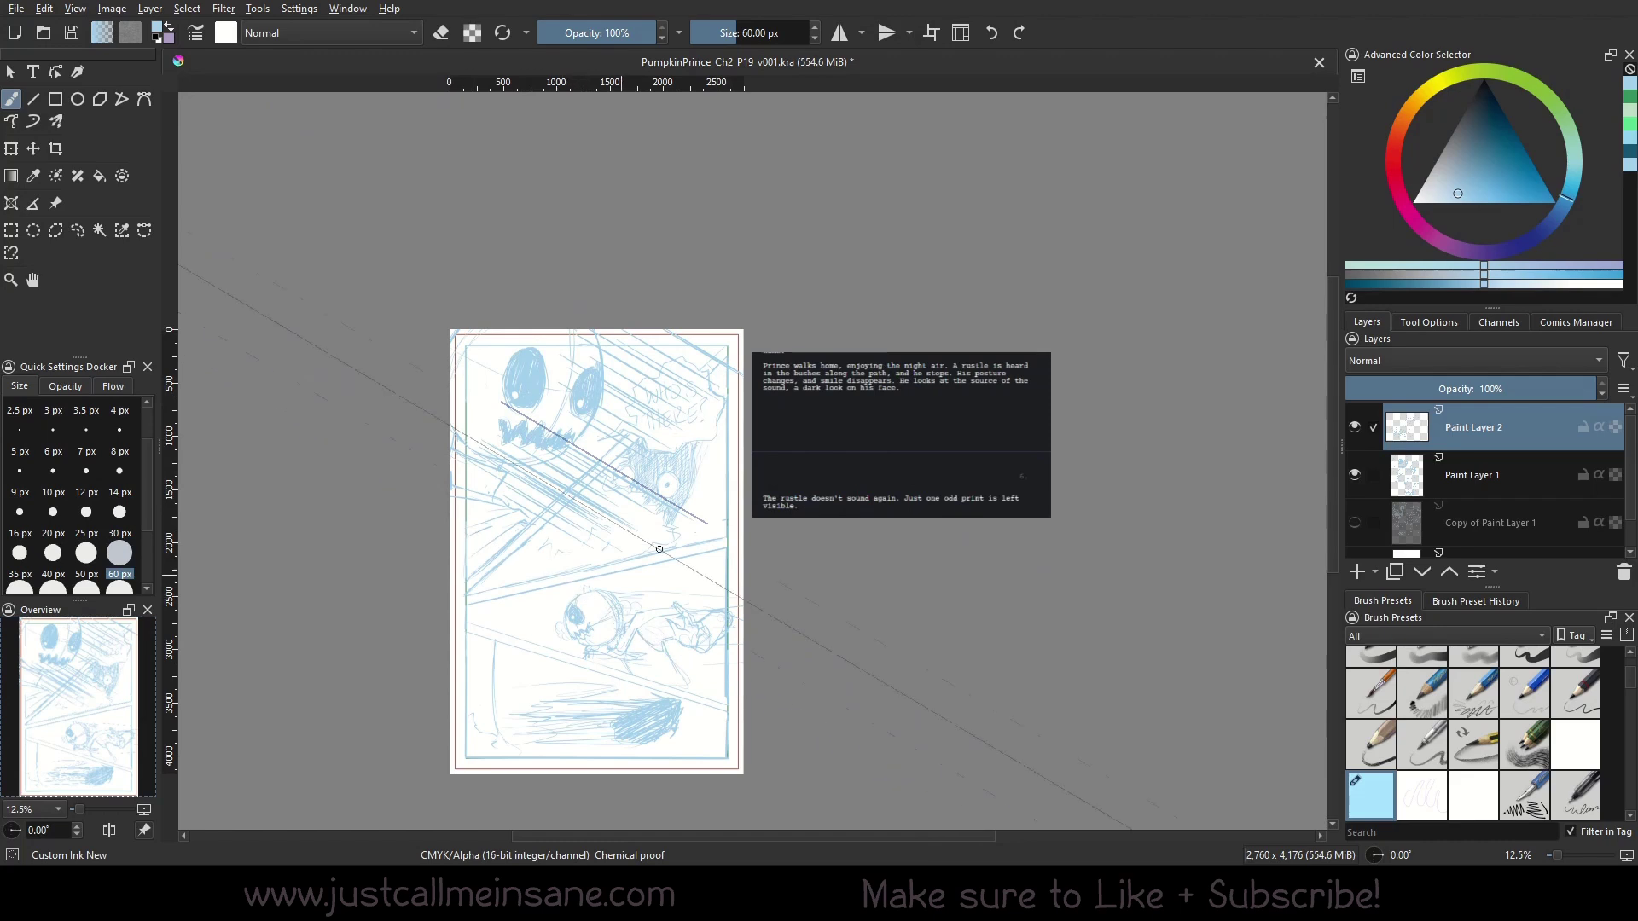
Move the parallel ruler down over the middle panel and adjust its end points to a nearly horizontal, slightly rising line.
click(11, 203)
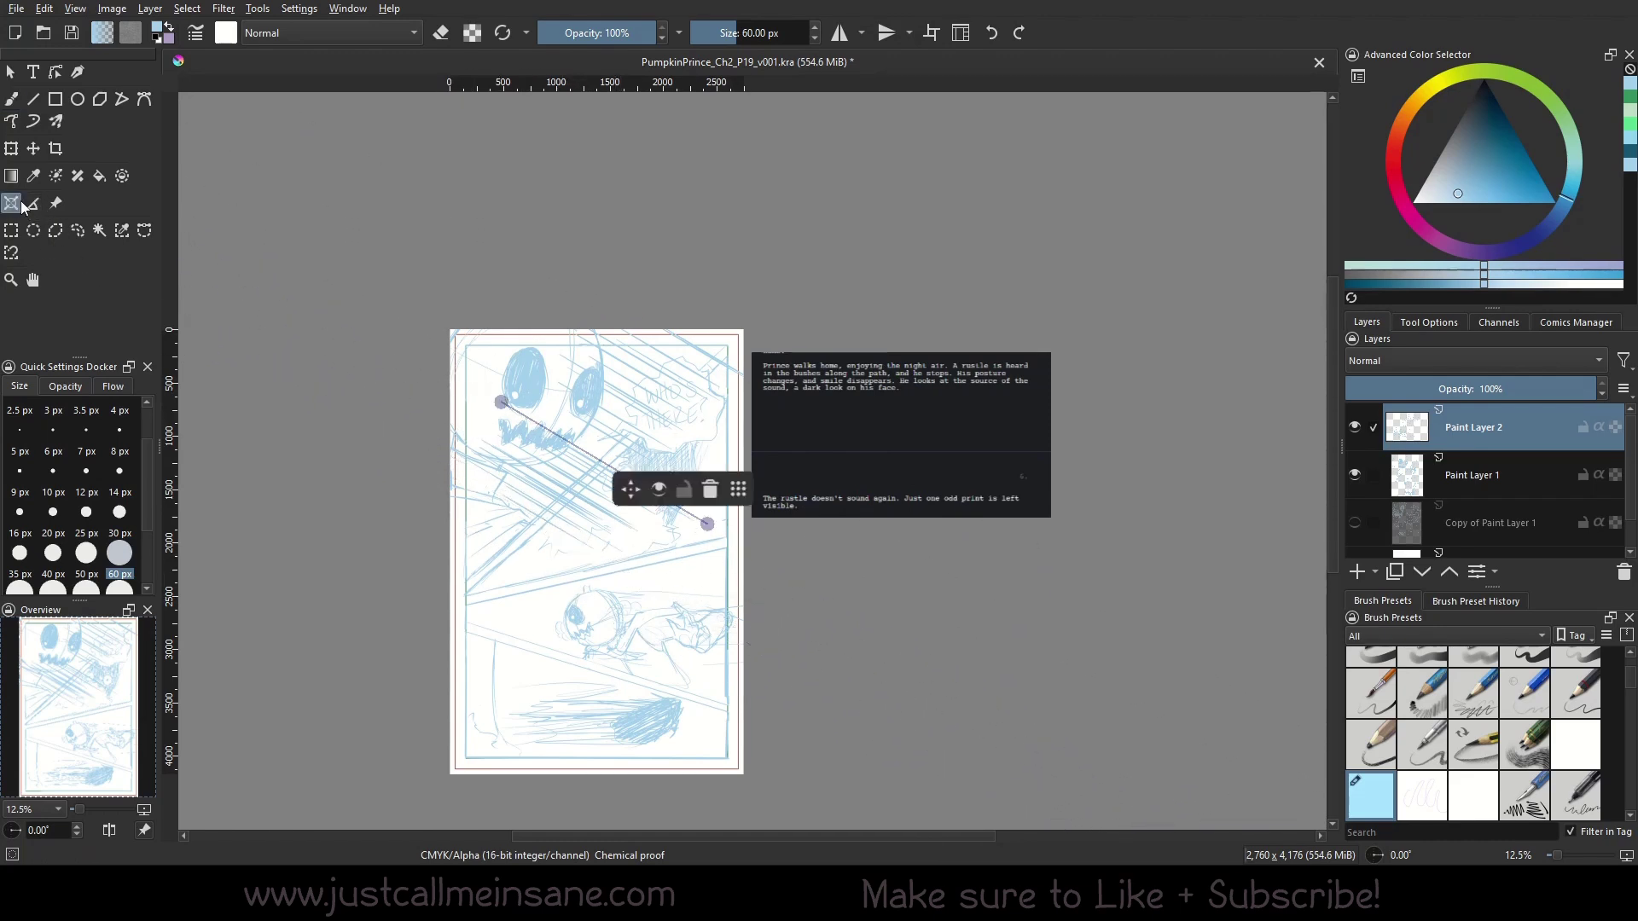
drag(645, 473, 645, 612)
drag(504, 538, 474, 618)
drag(719, 667, 753, 599)
drag(474, 619, 744, 570)
Draw light blue freehand strokes along the repositioned ruler, spread above and below it across the middle panel.
click(11, 99)
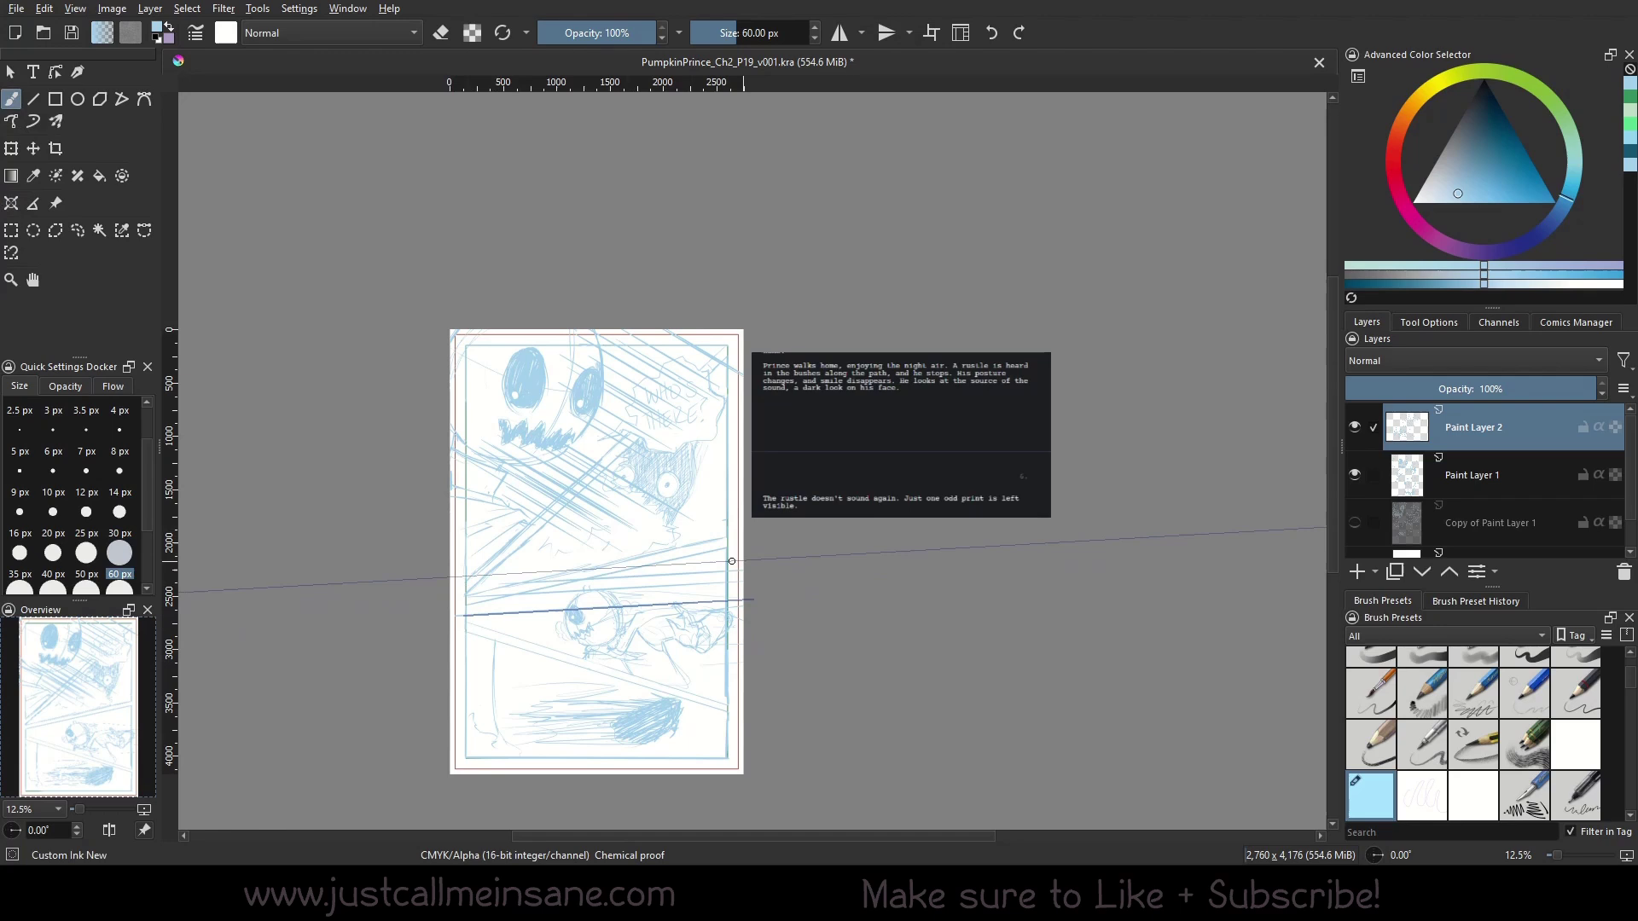
drag(478, 581, 744, 566)
drag(460, 610, 733, 586)
mouse_move(478, 573)
mouse_down()
mouse_move(744, 557)
mouse_move(744, 579)
mouse_up()
mouse_move(450, 644)
mouse_down()
mouse_move(709, 629)
mouse_move(683, 614)
mouse_move(732, 642)
mouse_up()
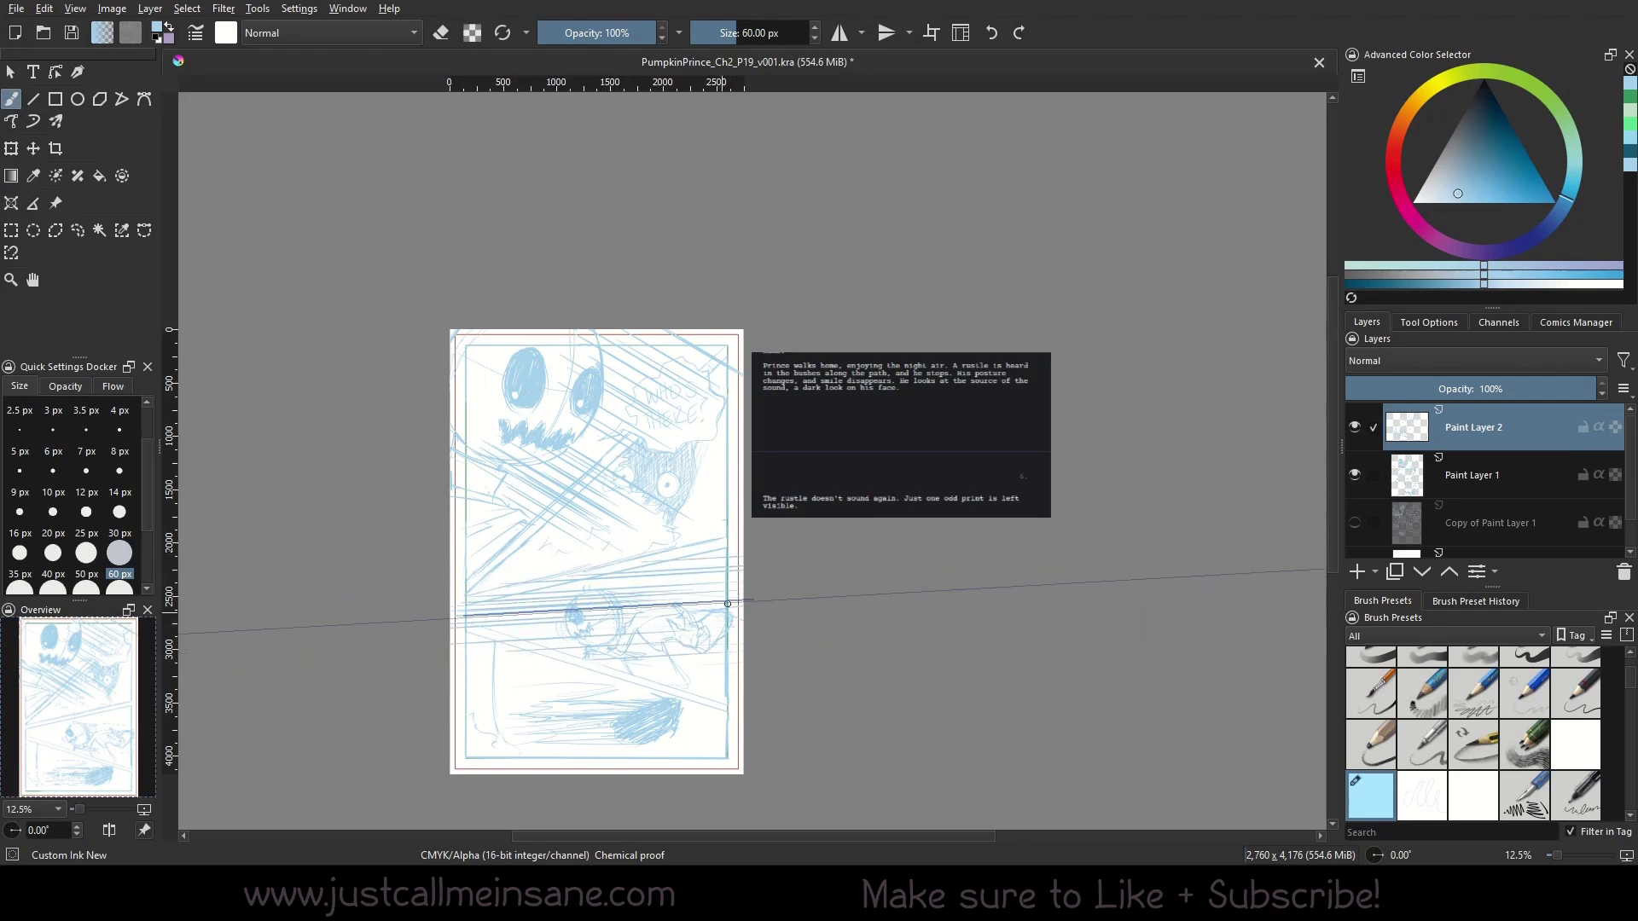
drag(585, 658, 721, 652)
Erase the guide strokes covering the pumpkin face, the bush creature and the speech bubble with the Eraser Circle brush at about 208 px.
right_click(687, 603)
click(695, 478)
mouse_move(574, 616)
mouse_down()
mouse_move(616, 607)
mouse_move(586, 581)
mouse_move(578, 650)
mouse_move(650, 608)
mouse_up()
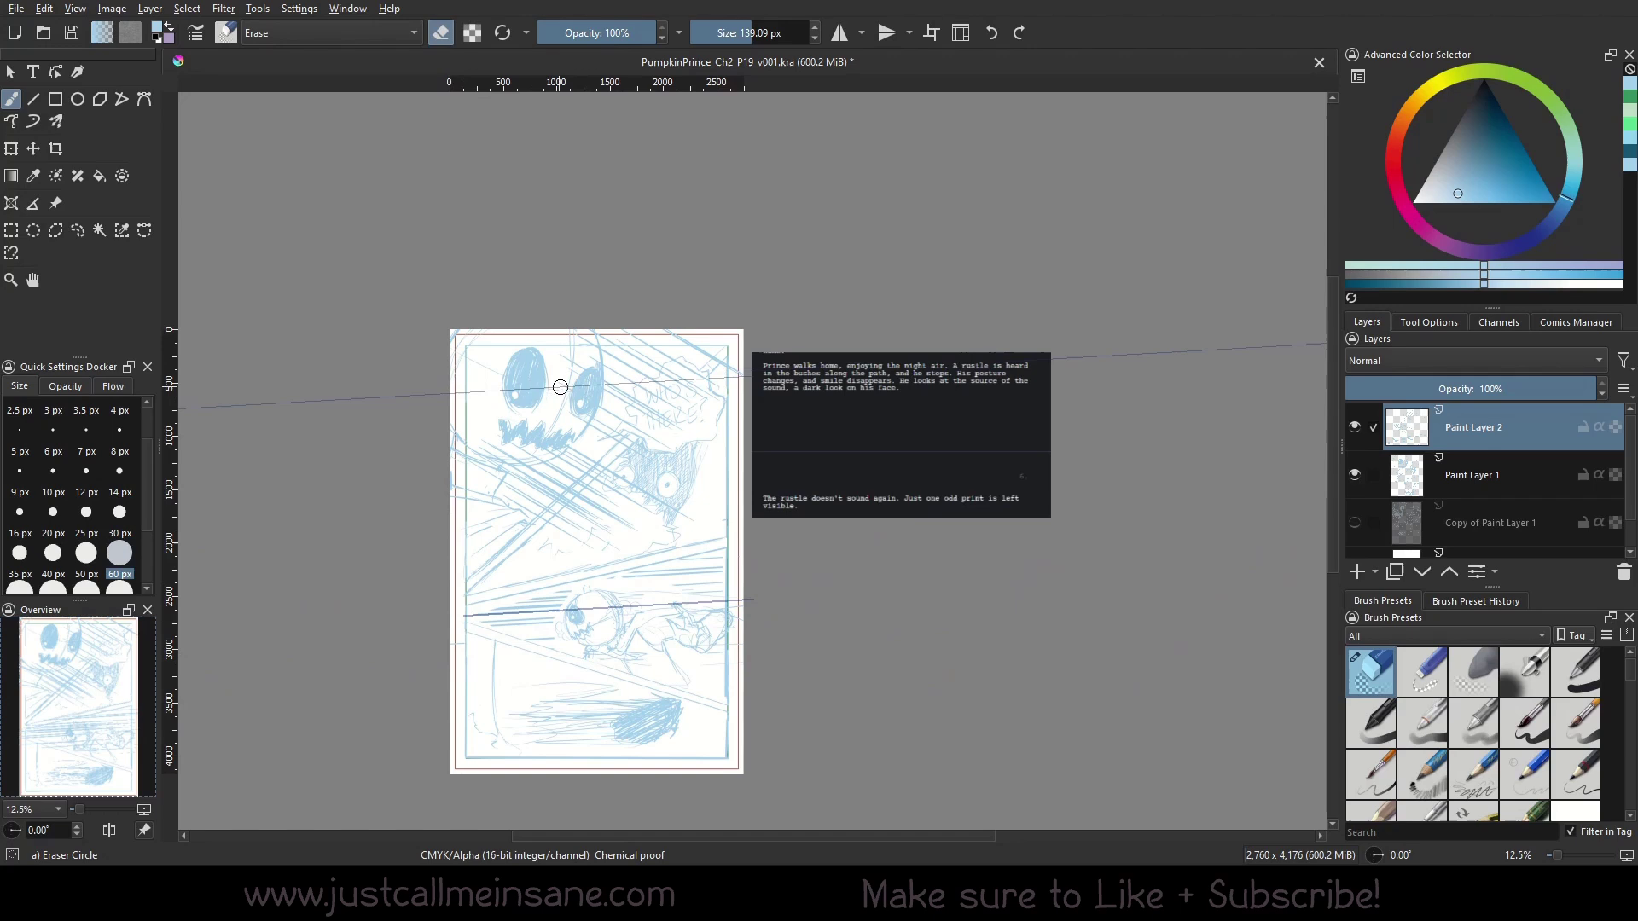
shift+drag(538, 385, 594, 385)
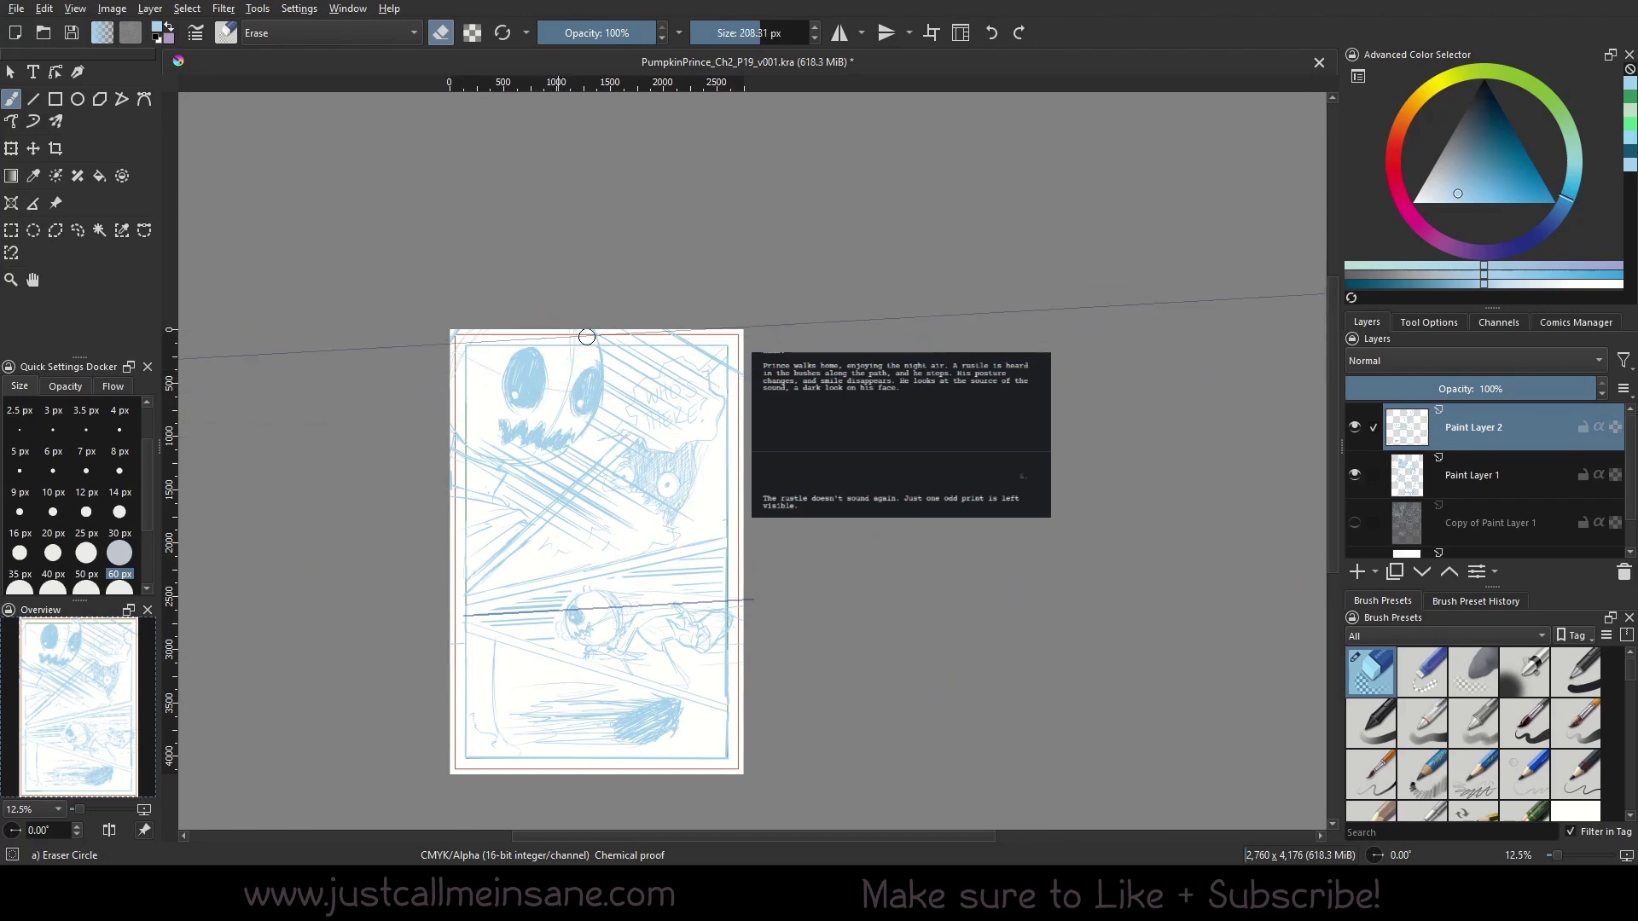
mouse_move(537, 520)
mouse_down()
mouse_move(683, 500)
mouse_move(682, 525)
mouse_move(702, 393)
mouse_move(684, 395)
mouse_move(726, 359)
mouse_move(534, 574)
mouse_move(722, 384)
mouse_move(650, 384)
mouse_up()
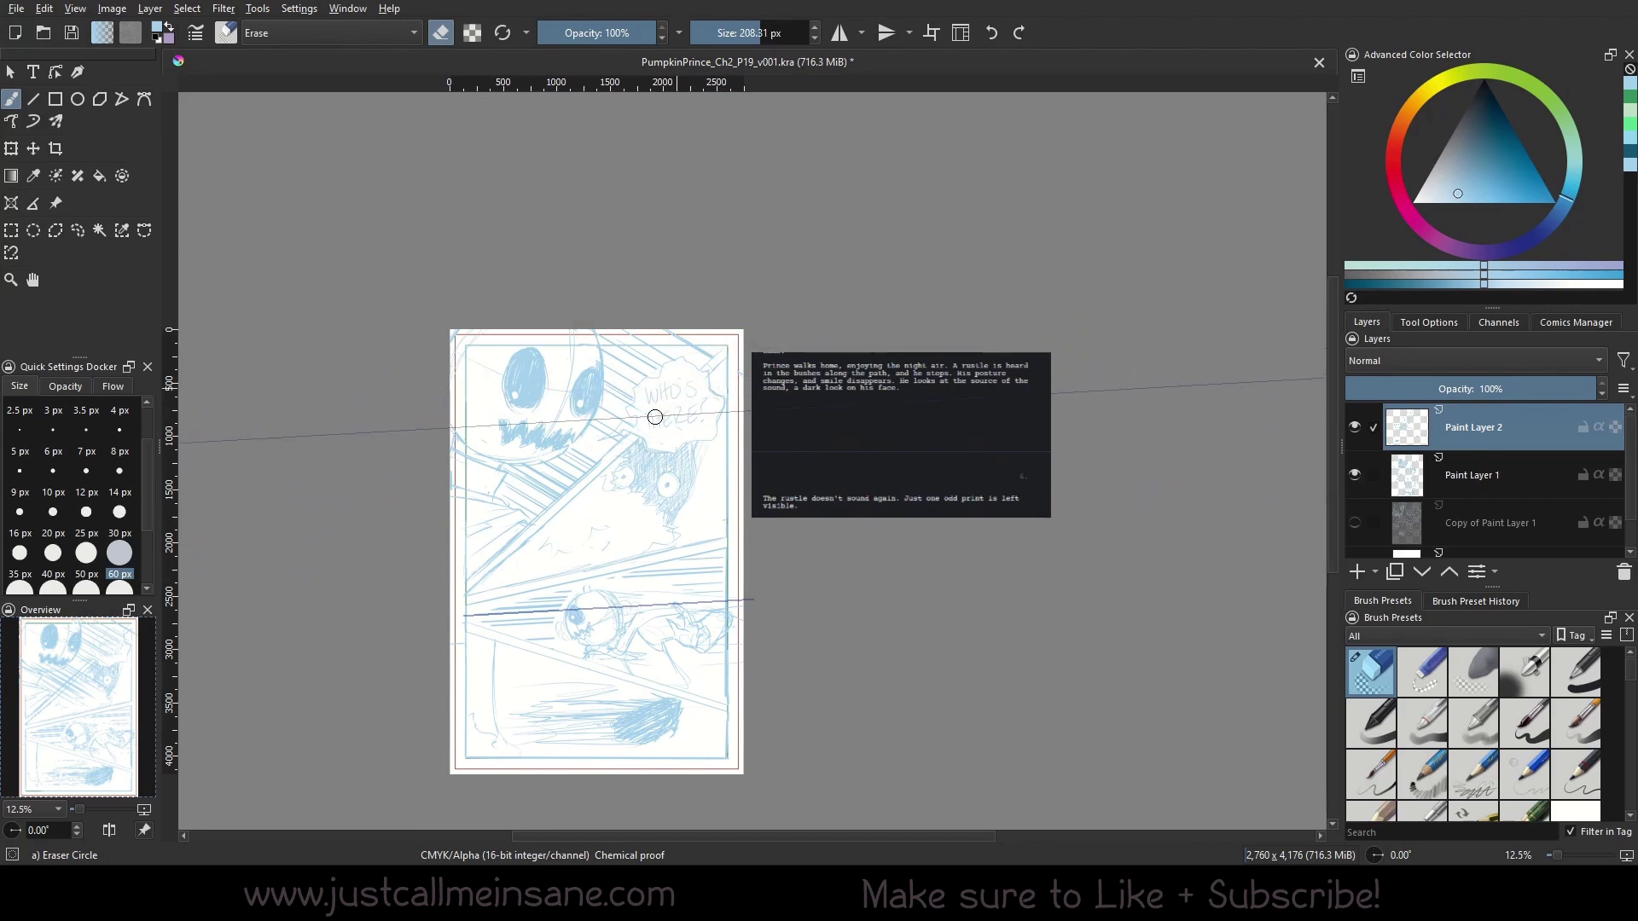
click(33, 98)
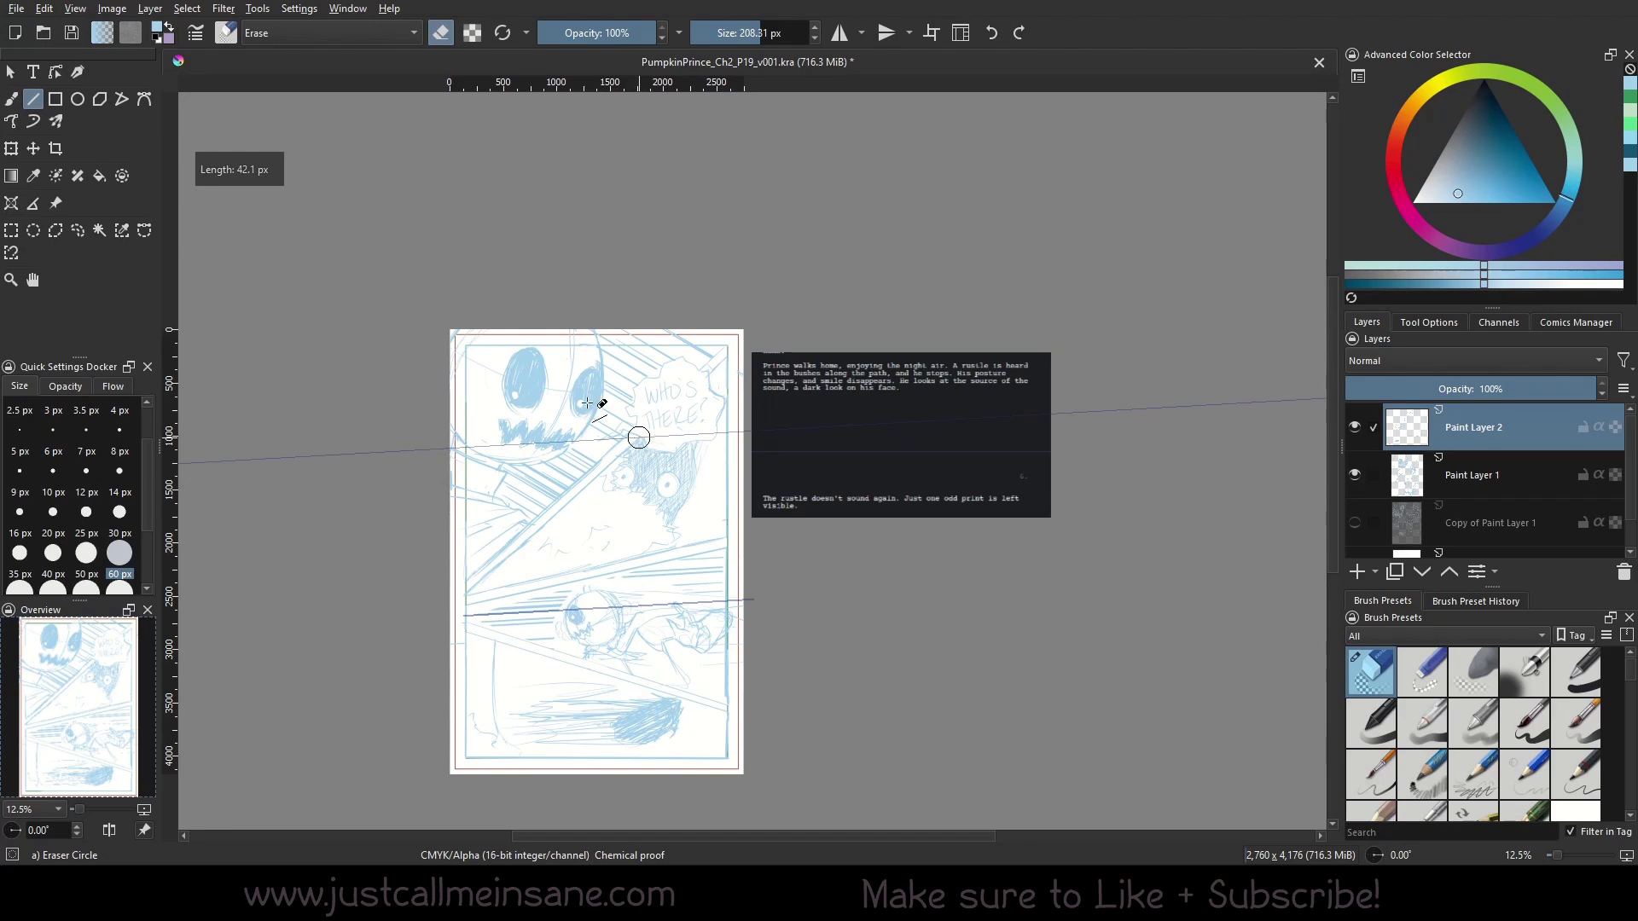
key(b)
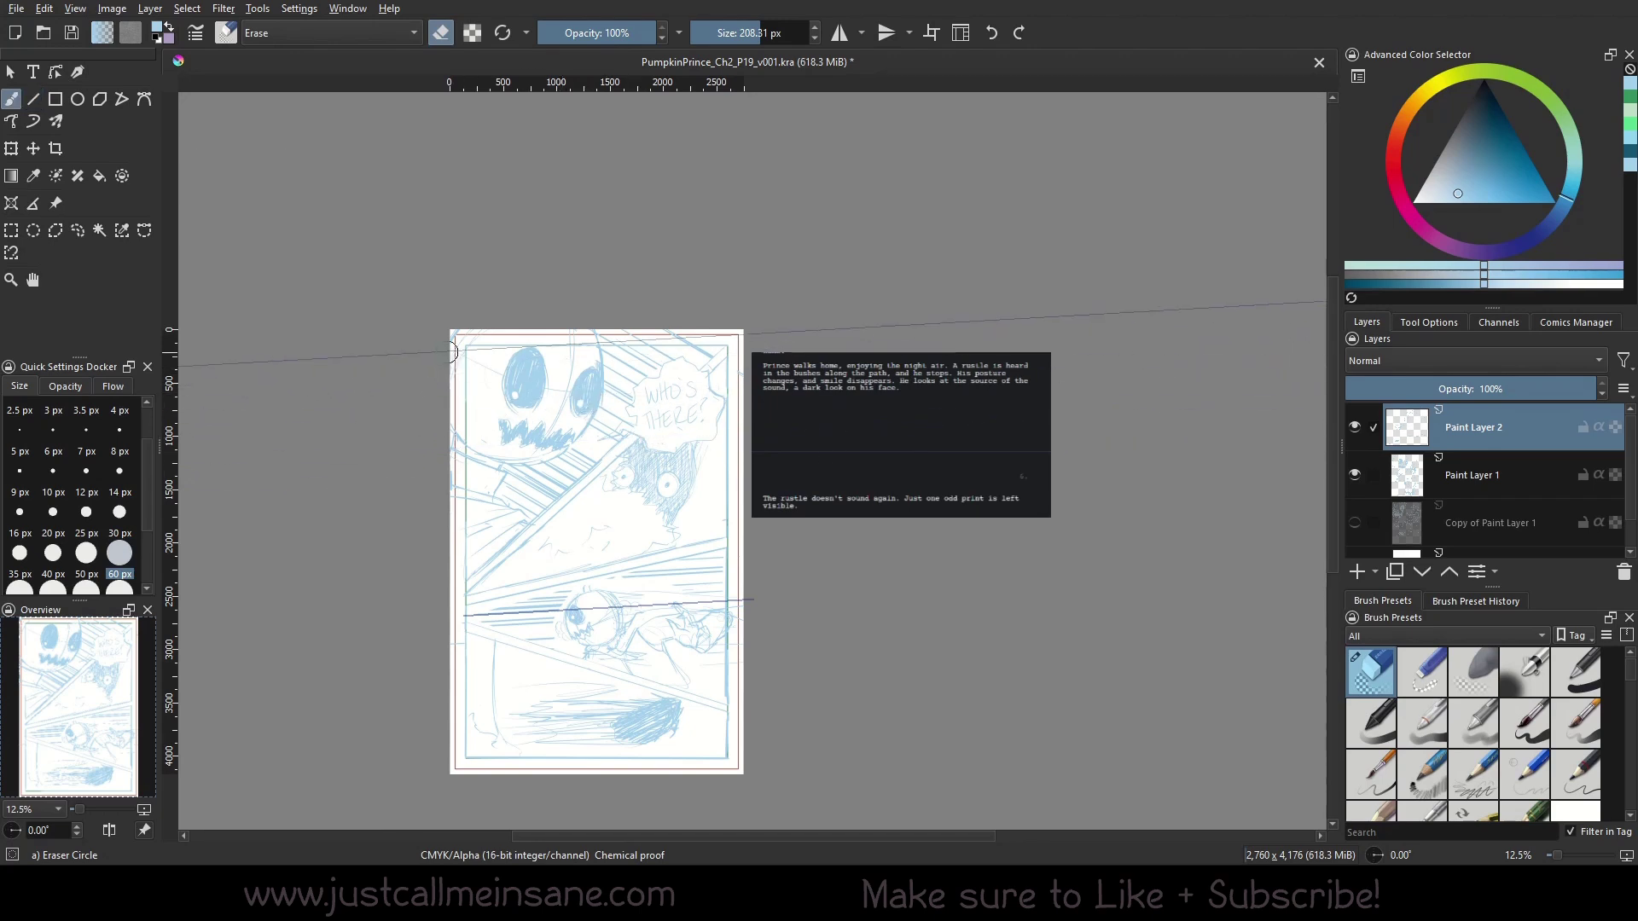
Switch back to the Custom Ink New brush and toggle Snap to Assistants in its tool options.
right_click(450, 317)
click(550, 375)
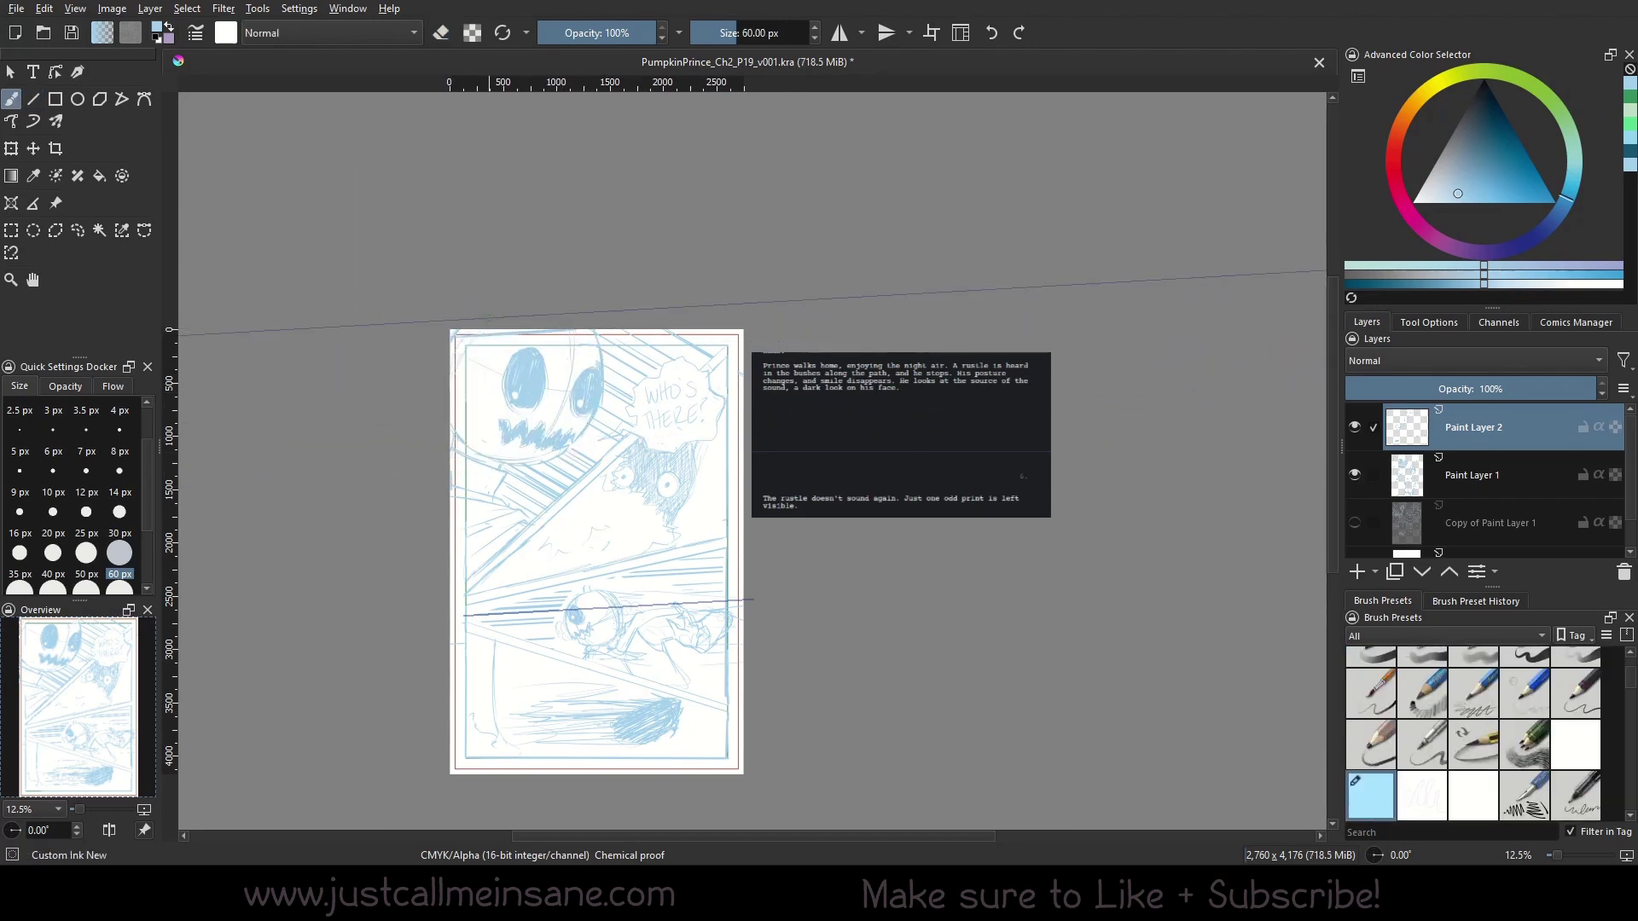
click(1438, 324)
click(1394, 393)
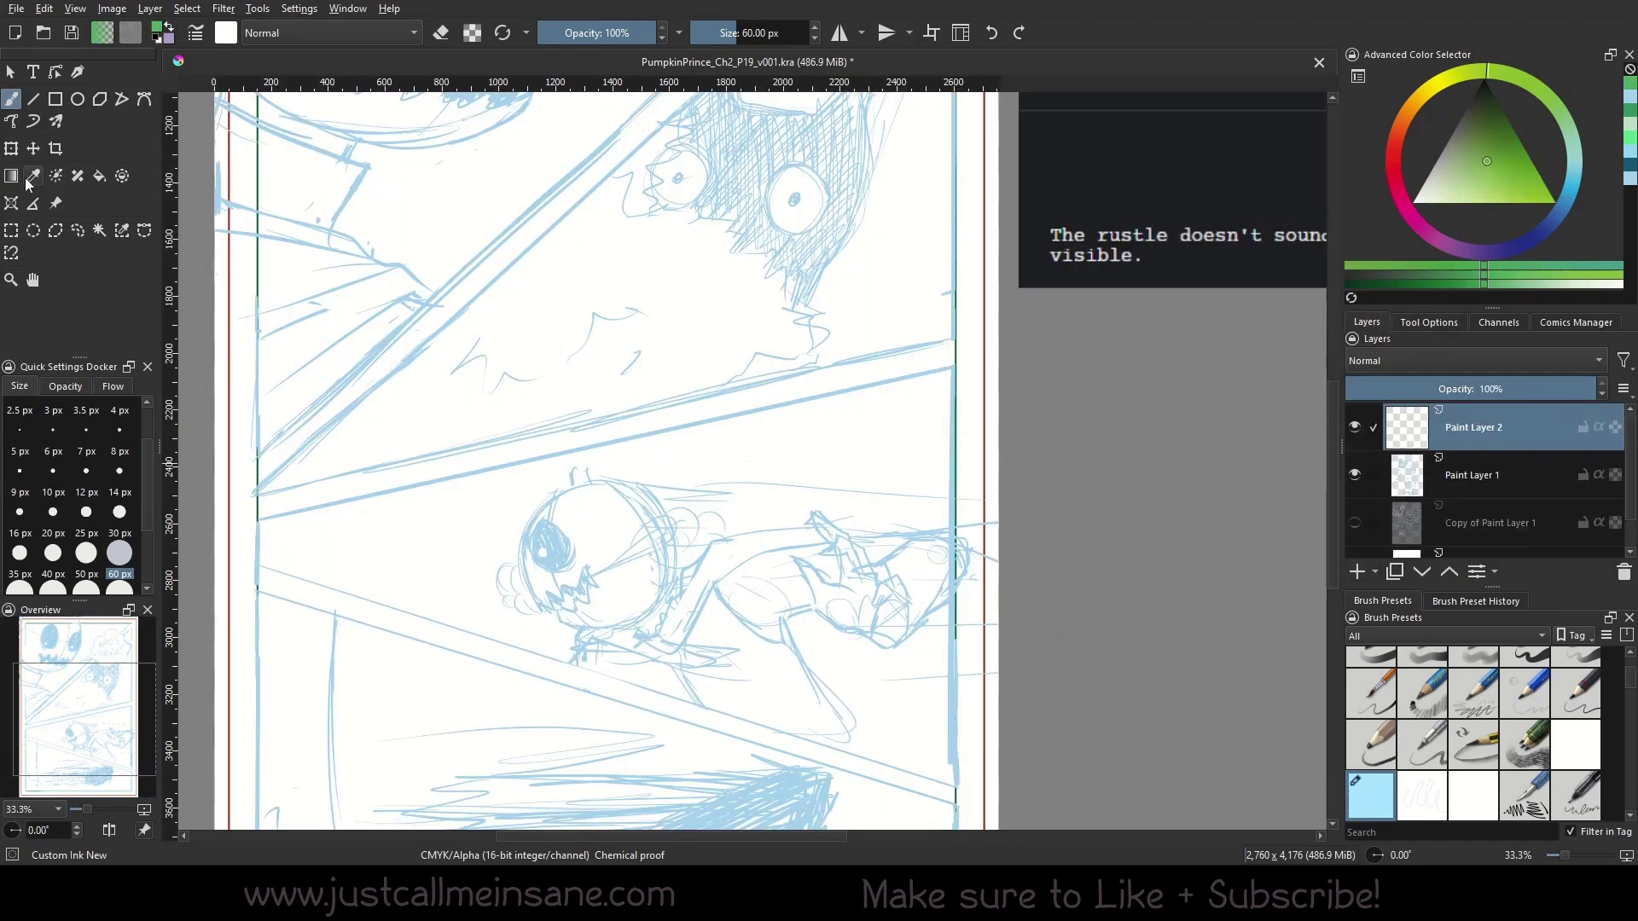
click(12, 202)
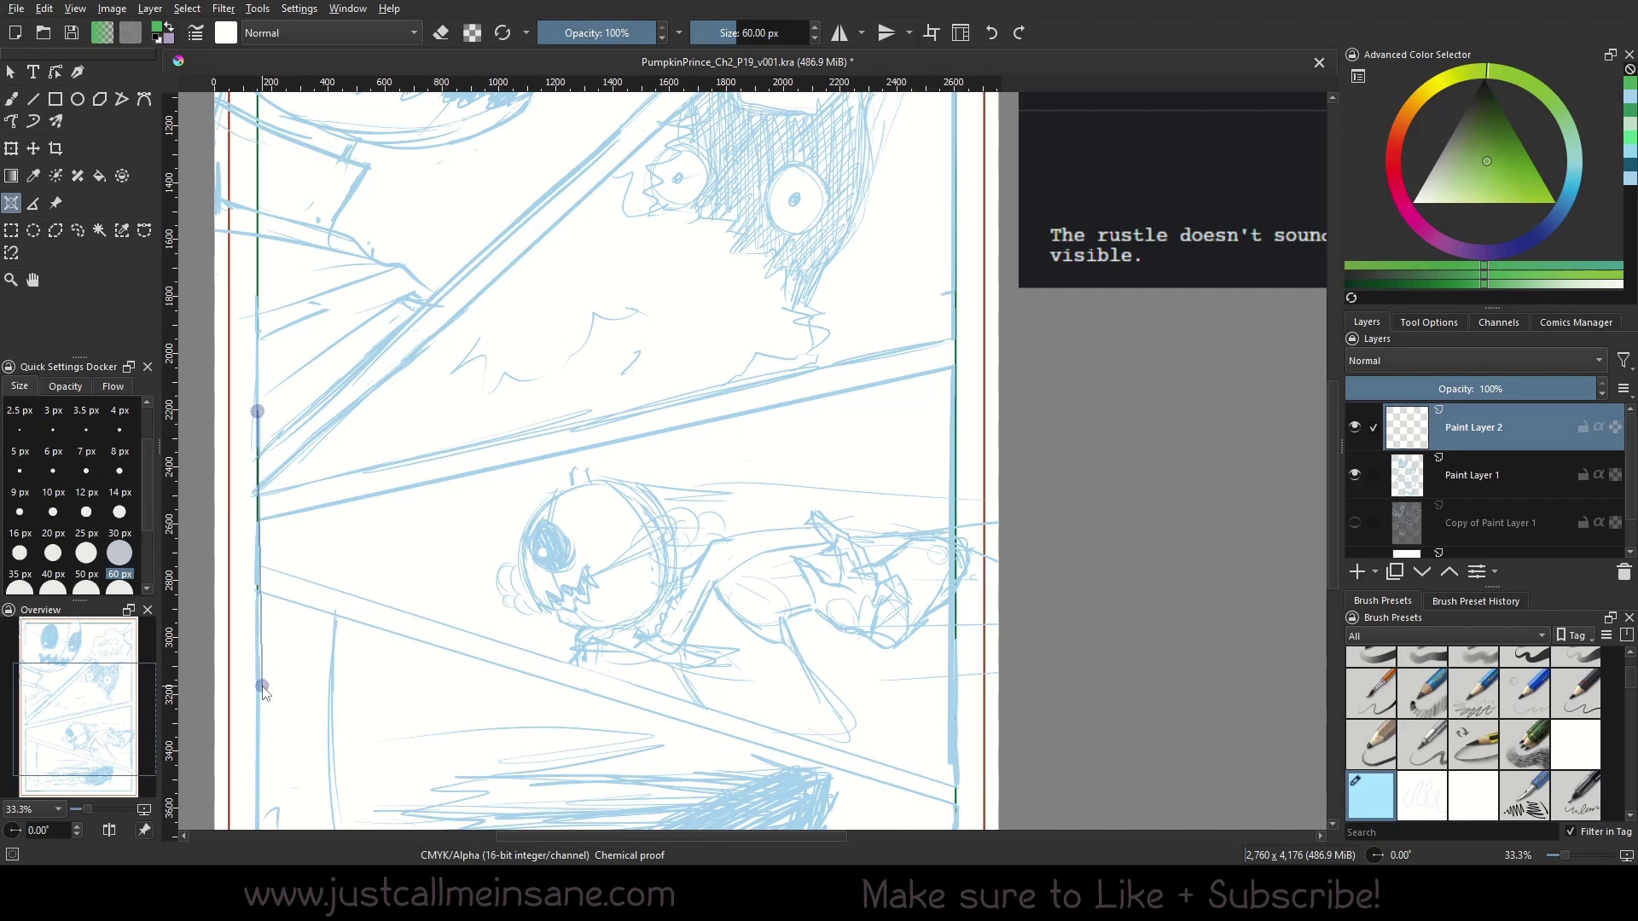
key(ctrl+z)
click(315, 604)
click(460, 556)
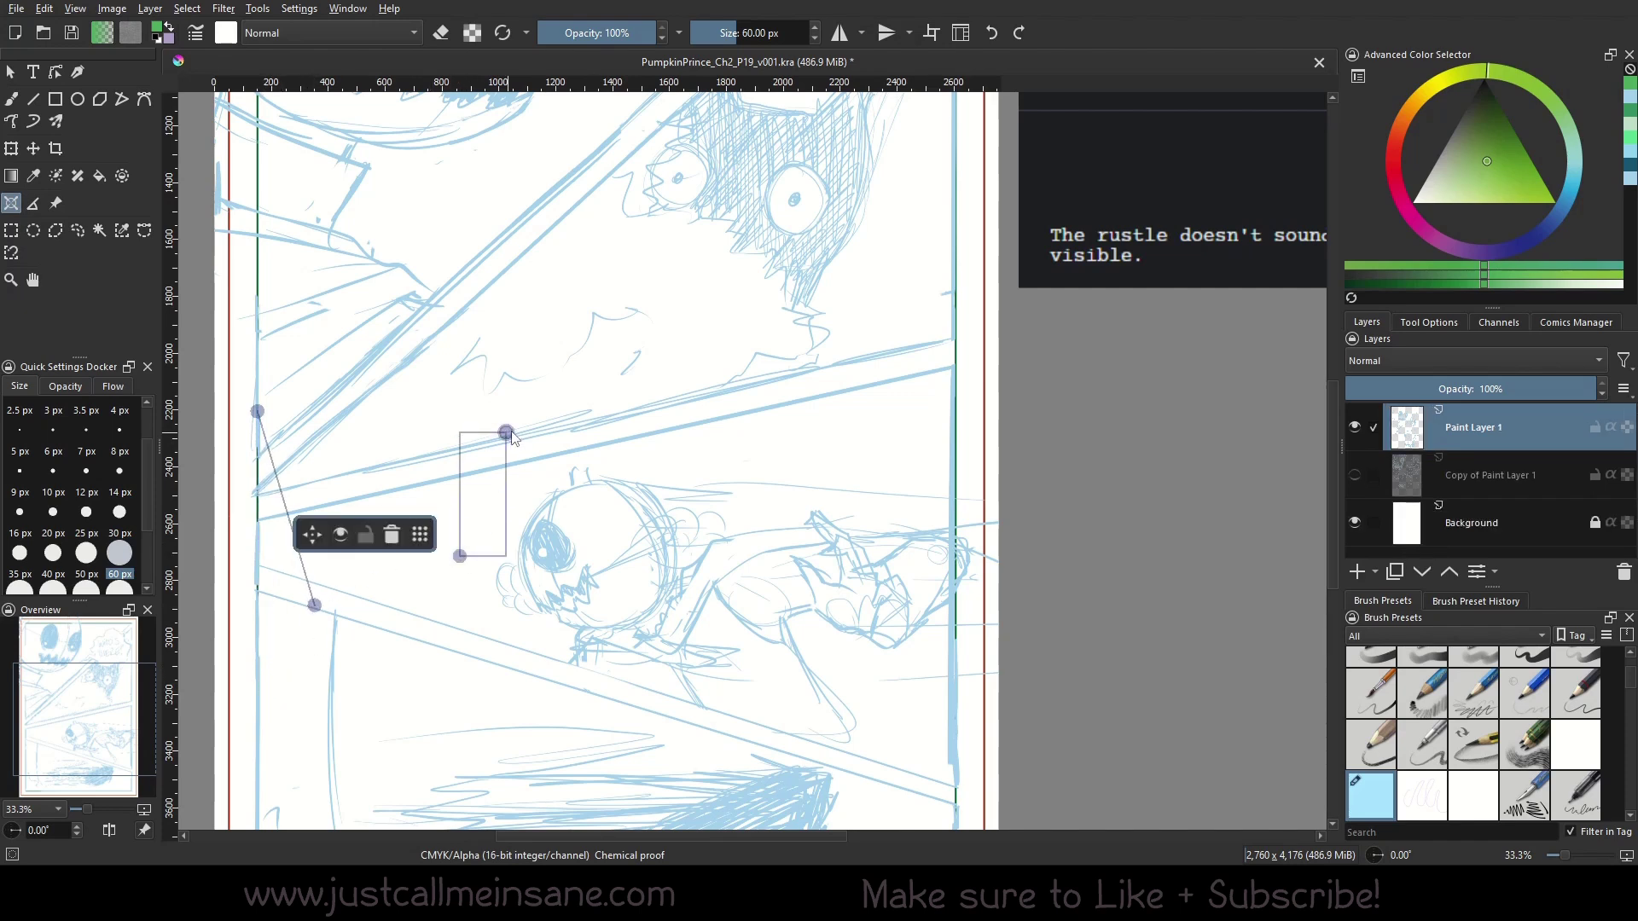
click(393, 538)
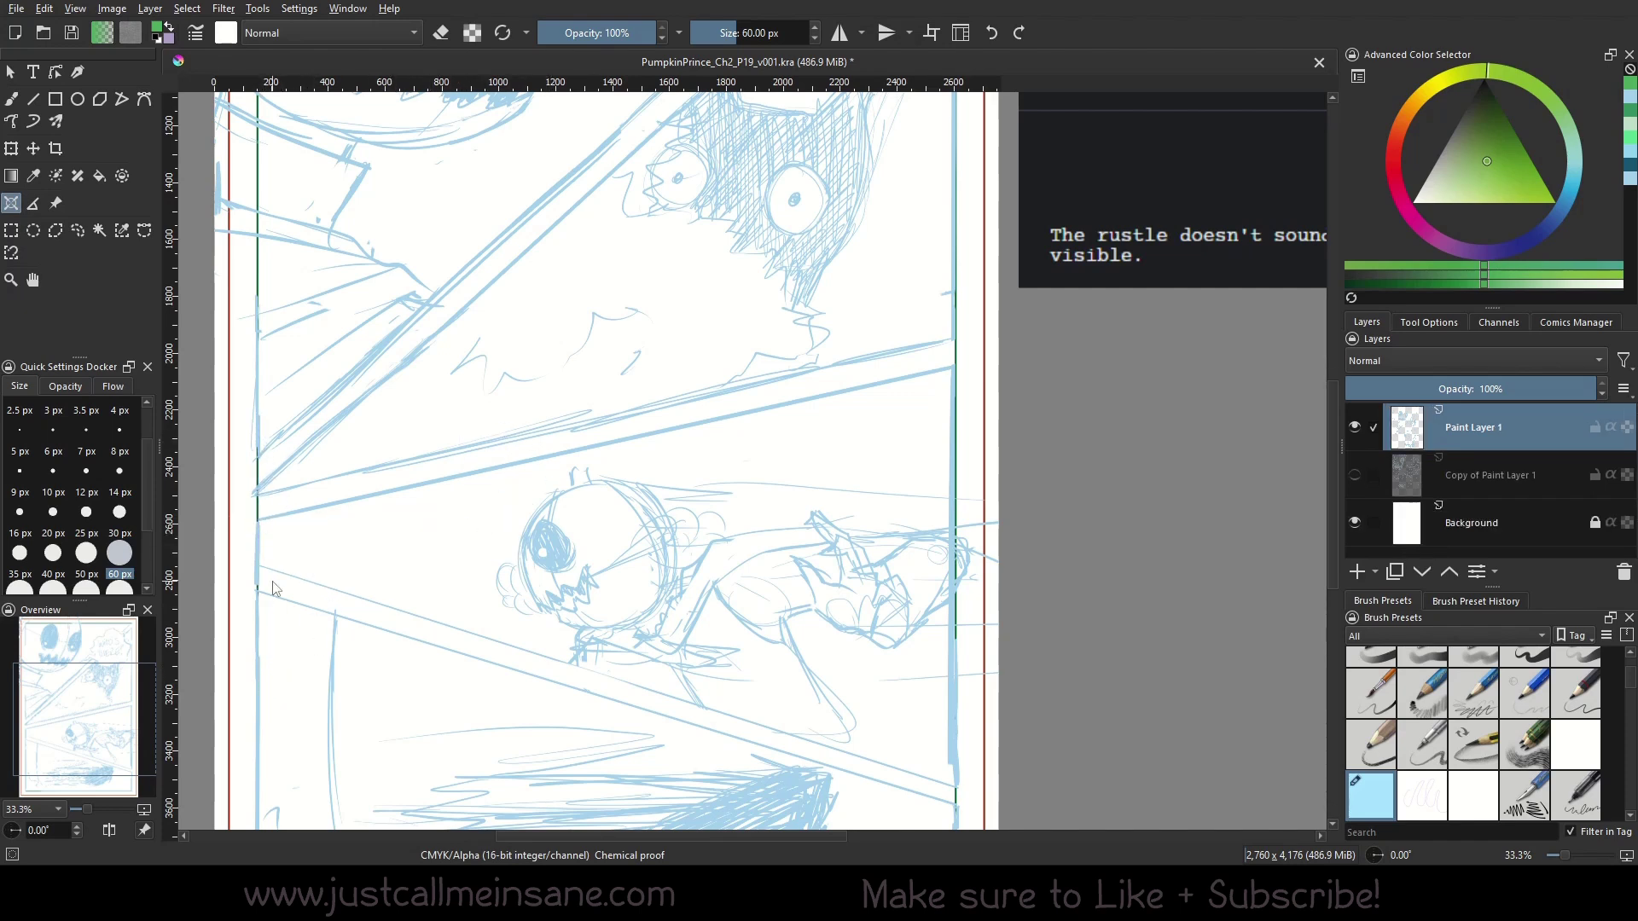
Place a horizontal Parallel Ruler limited to a rectangular area across the middle panel's full width, and return to the freehand brush.
click(257, 548)
click(953, 548)
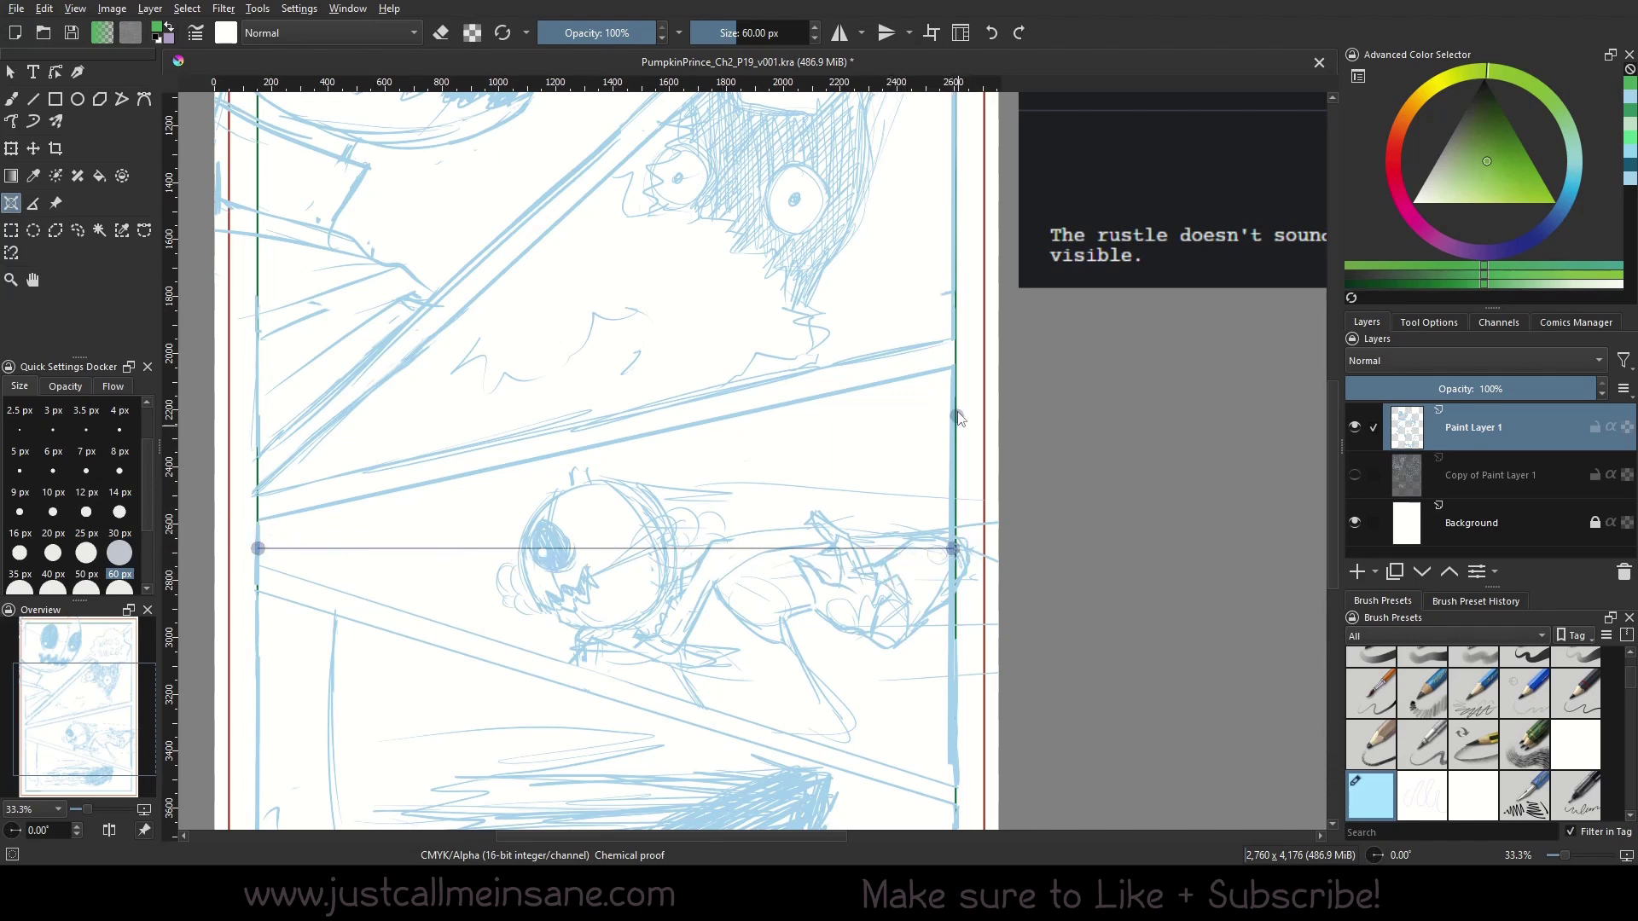
click(958, 369)
click(262, 739)
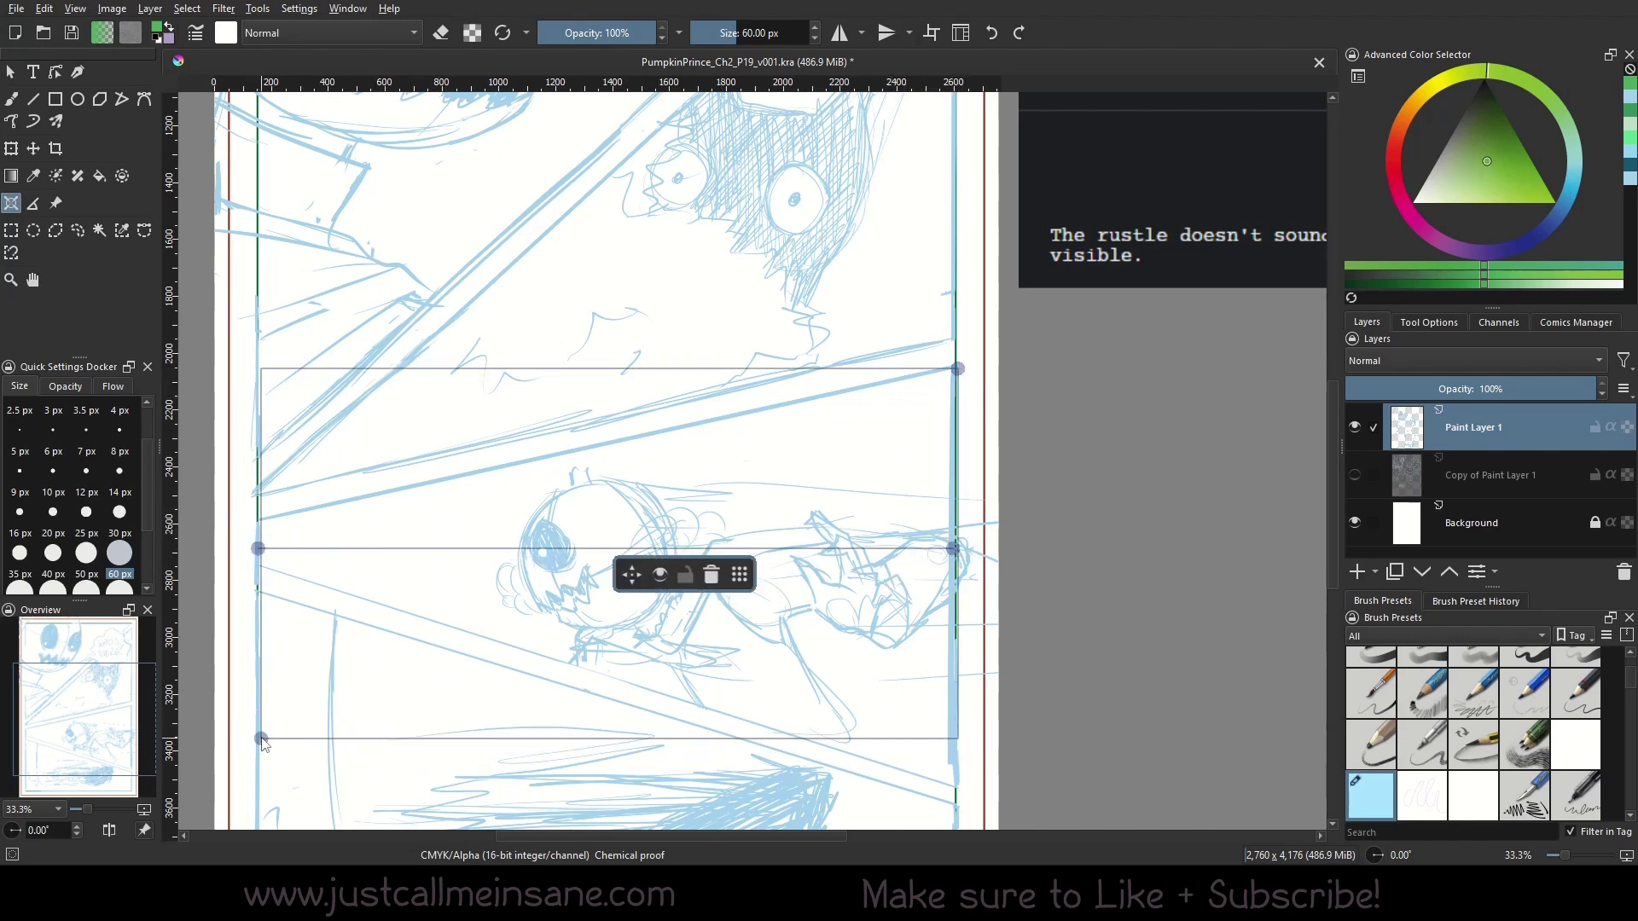
key(b)
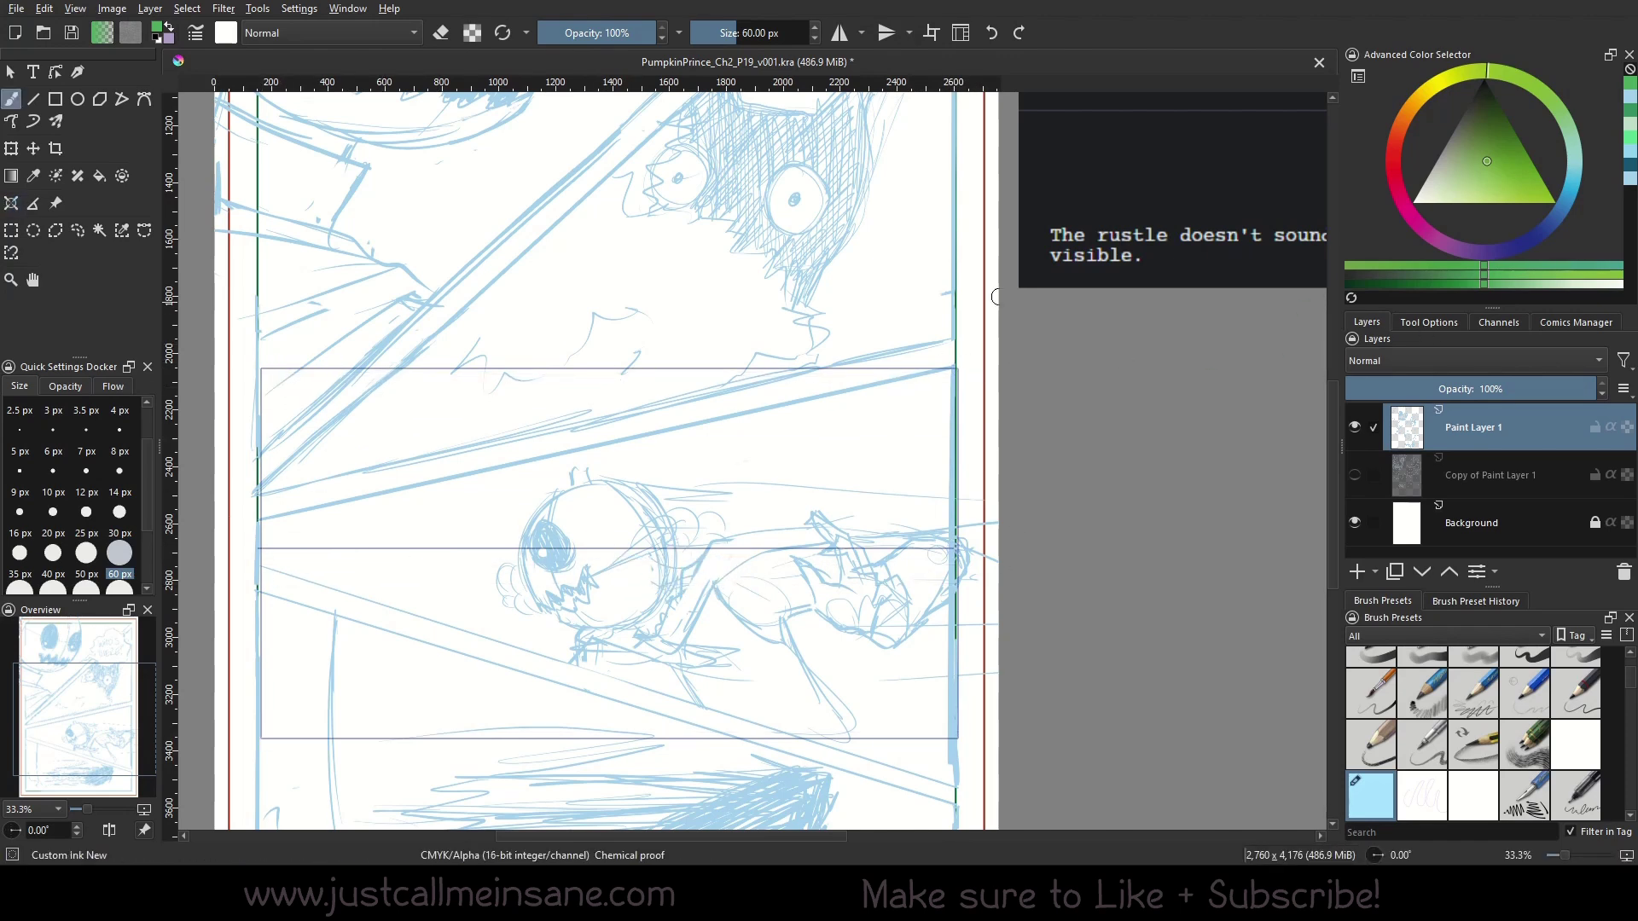
Raise the assistants' global opacity to 82% and switch back to the freehand brush.
click(11, 203)
click(1429, 322)
click(1512, 436)
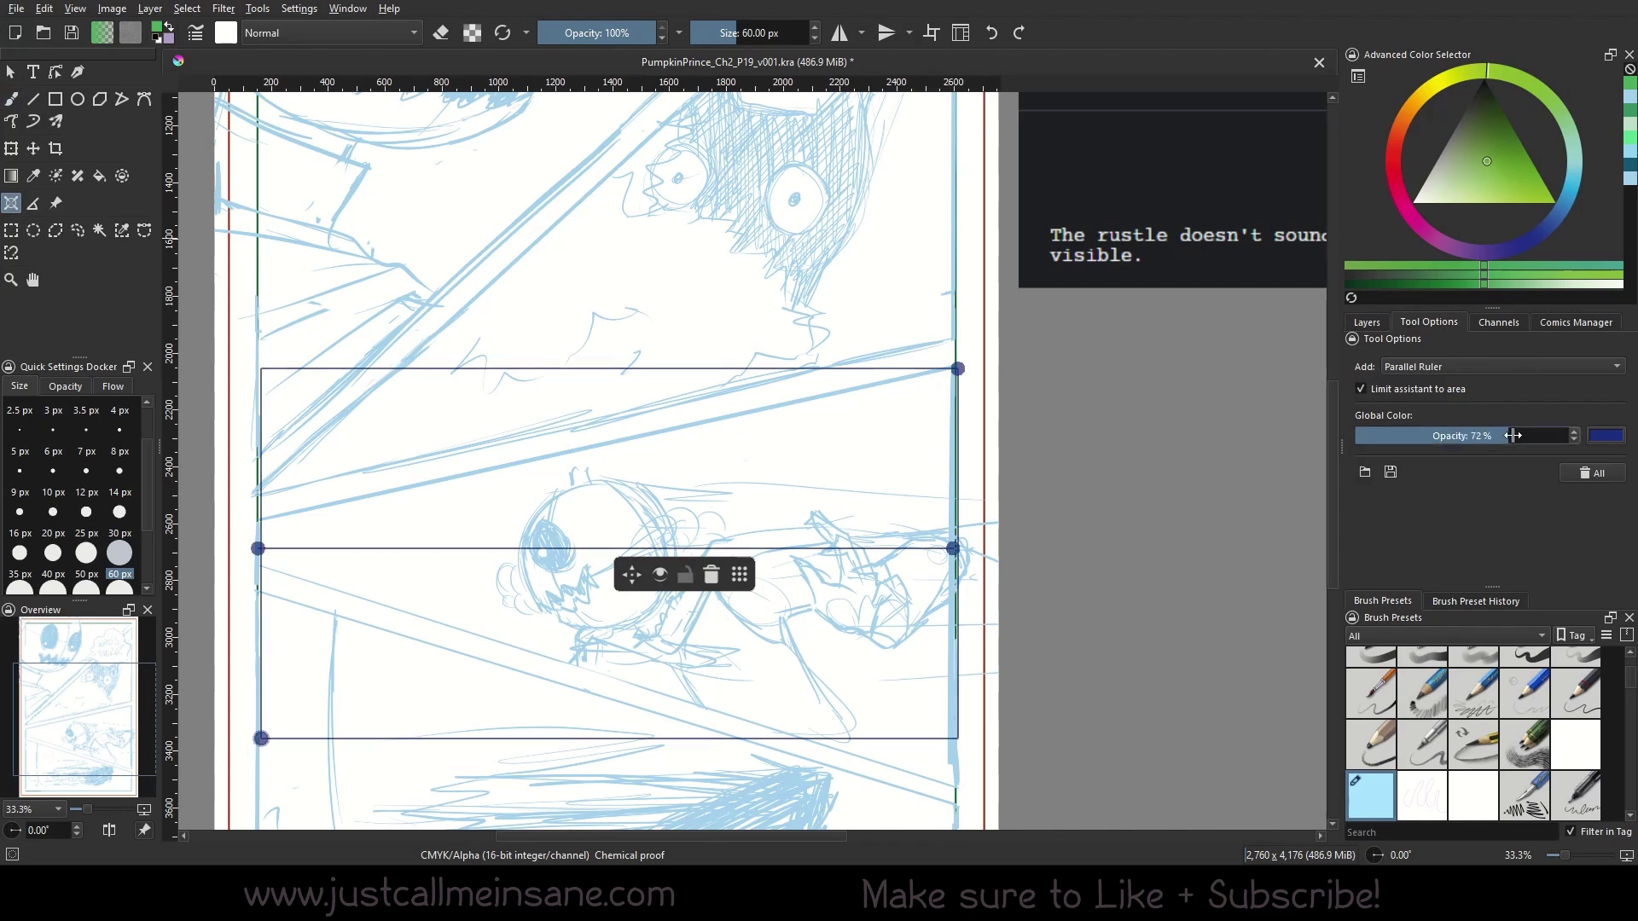
drag(1512, 435, 1530, 432)
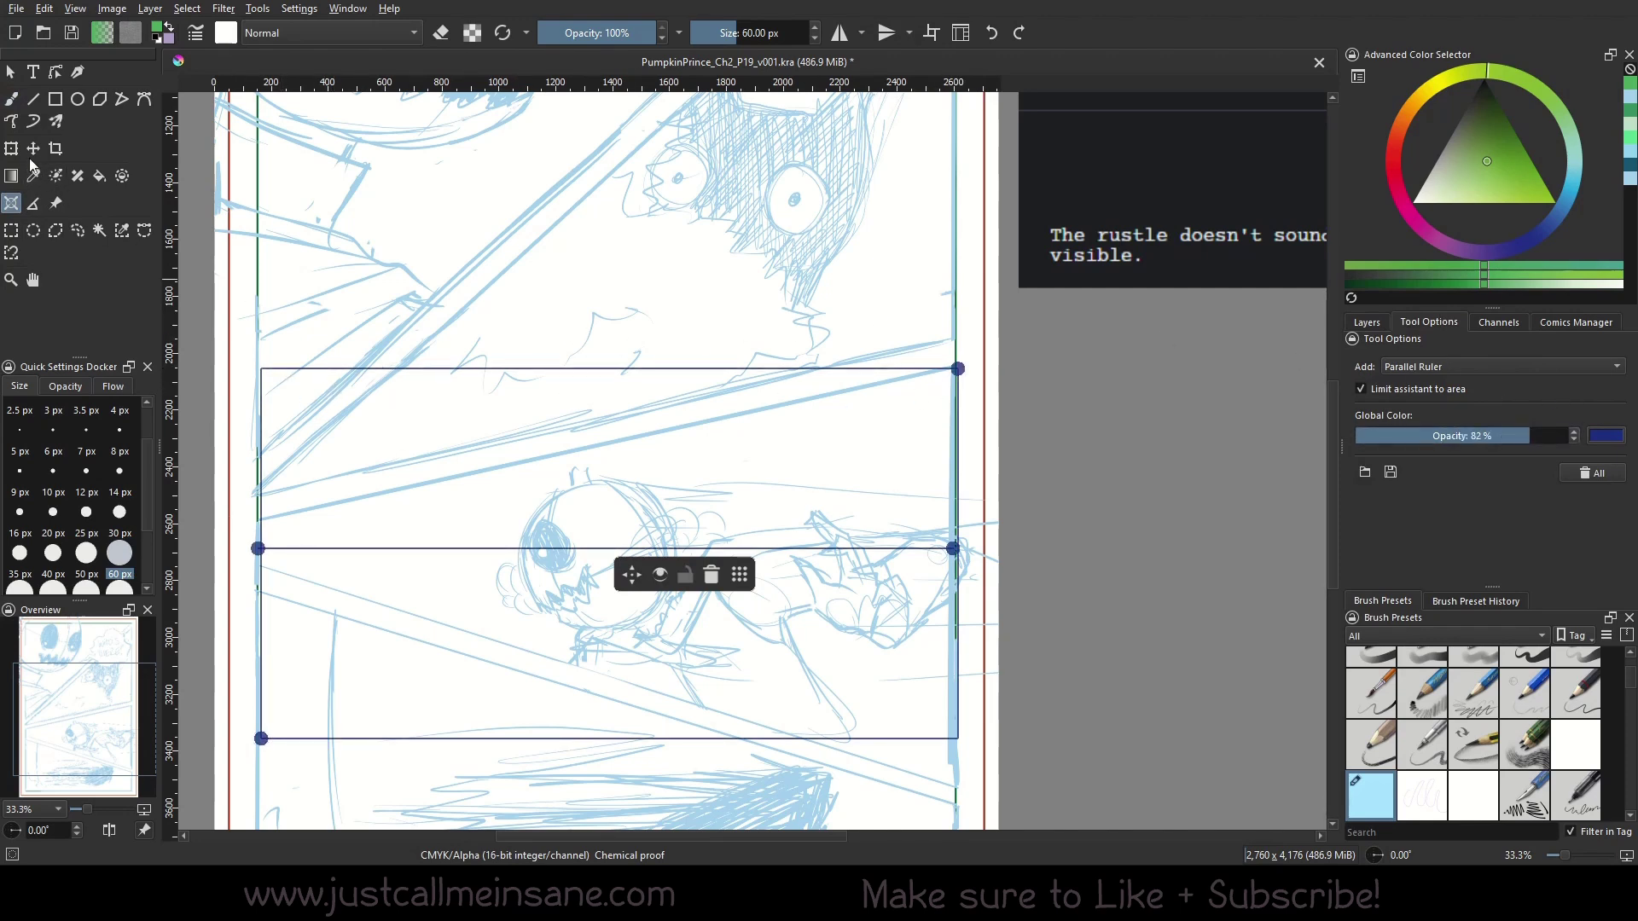
click(12, 100)
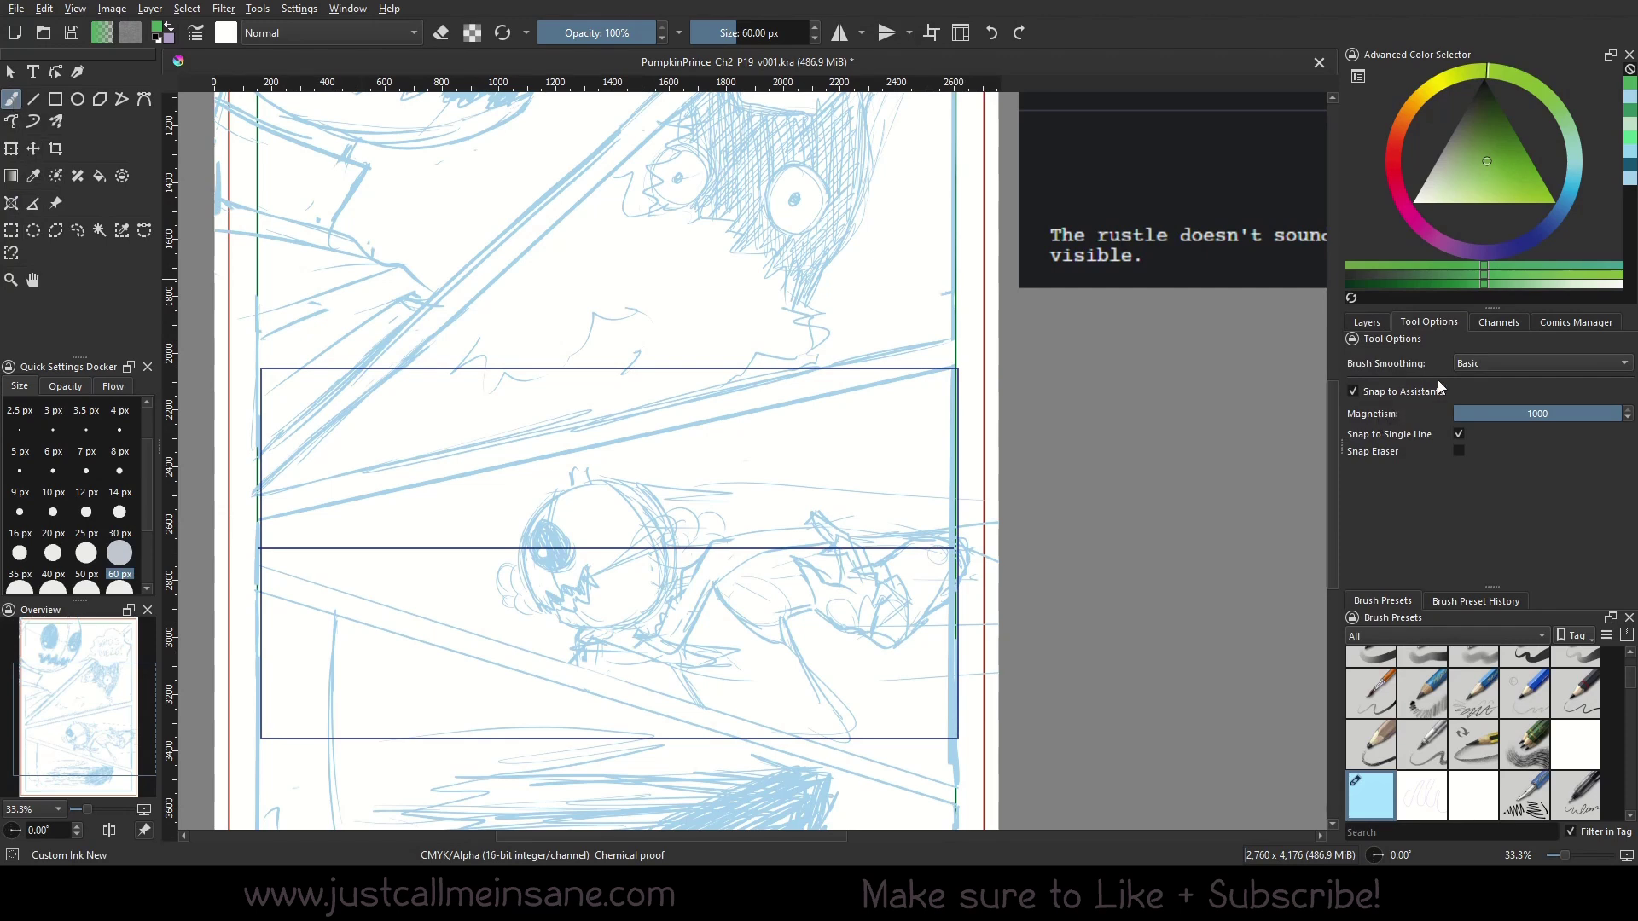
Draw many horizontal green strokes snapped to the parallel ruler inside its limited area over the middle panel.
drag(319, 544, 1020, 546)
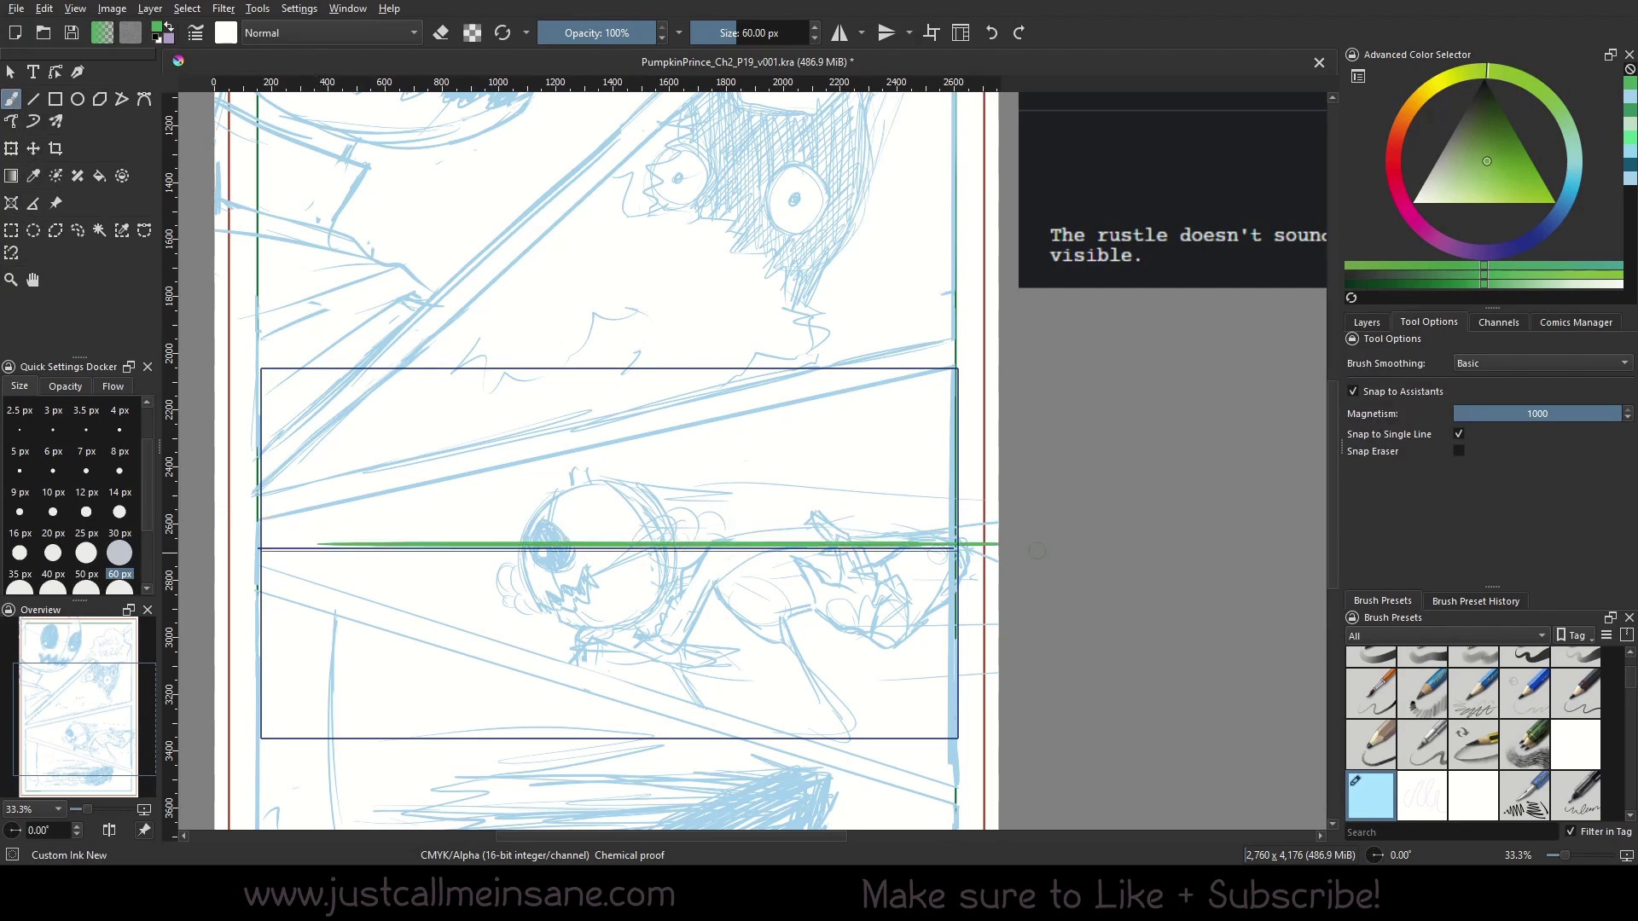
drag(264, 574, 909, 574)
drag(330, 625, 901, 626)
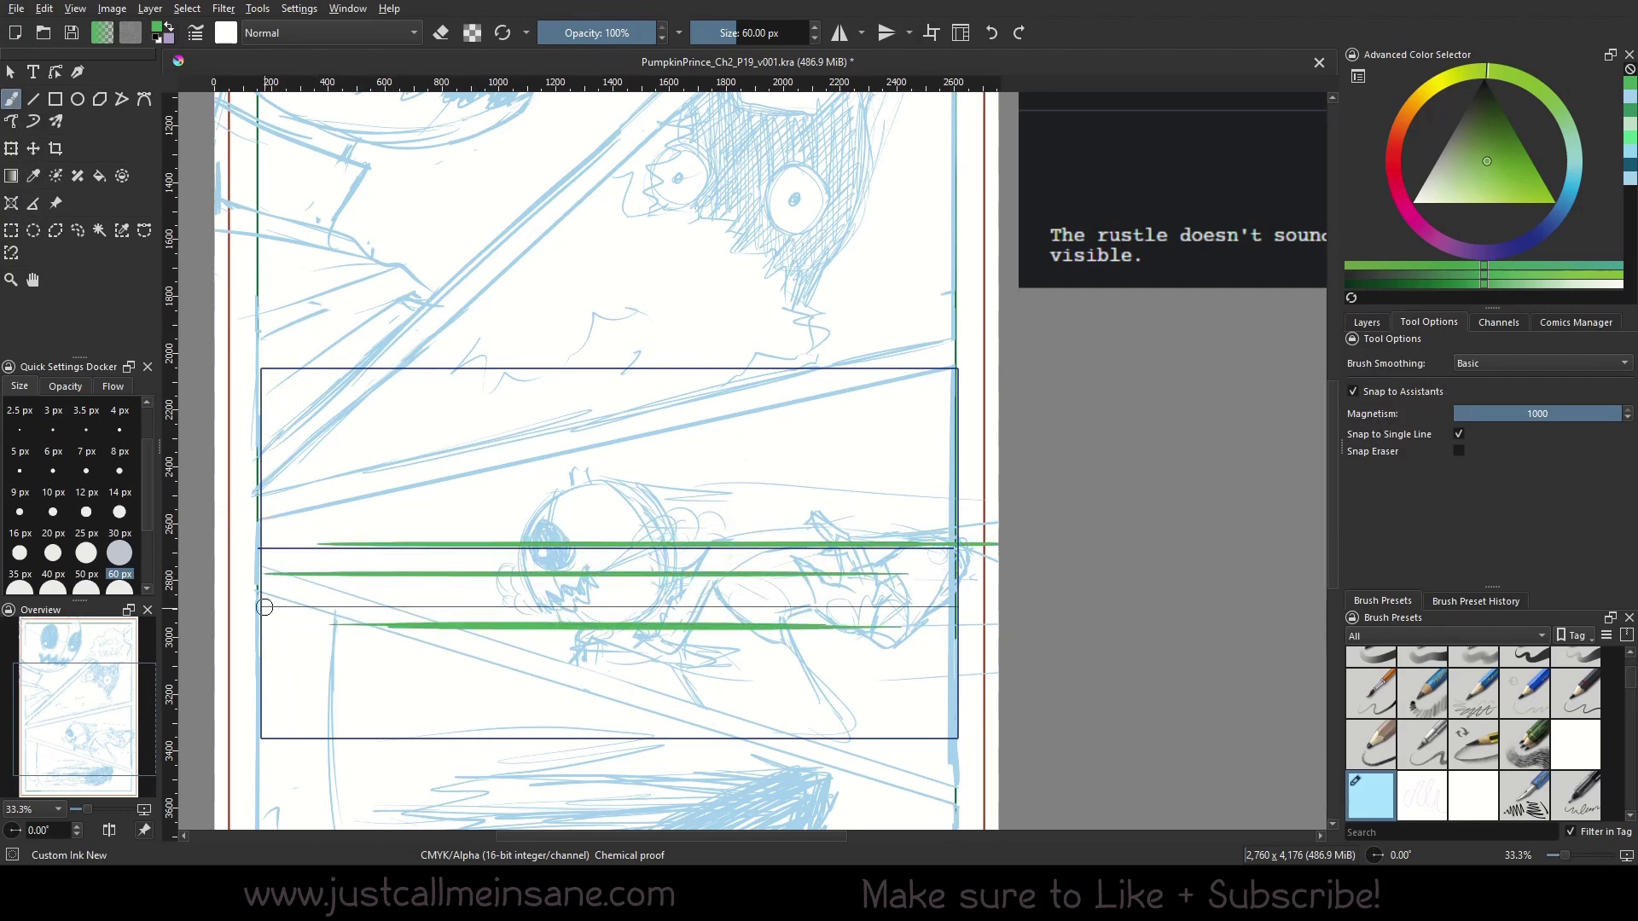
drag(383, 594, 909, 595)
drag(460, 580, 369, 580)
drag(841, 528, 340, 528)
drag(854, 495, 364, 495)
drag(877, 436, 337, 436)
drag(868, 408, 307, 408)
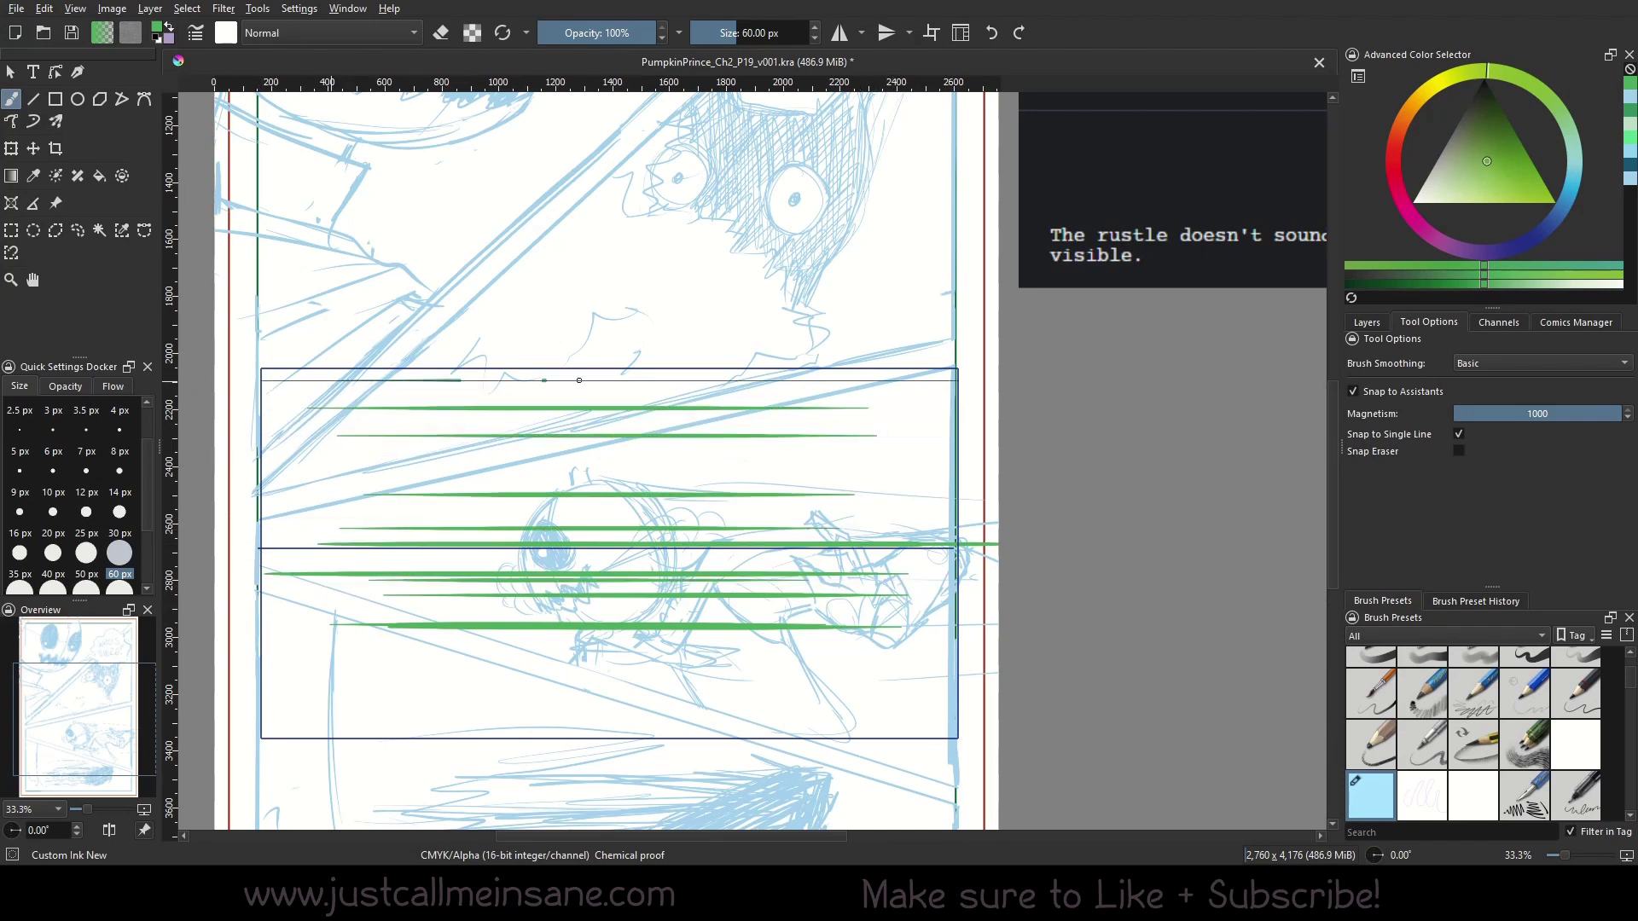
drag(952, 380, 310, 380)
drag(999, 384, 544, 393)
drag(373, 400, 999, 400)
drag(951, 448, 486, 448)
mouse_move(401, 490)
mouse_down()
mouse_move(931, 490)
mouse_move(471, 497)
mouse_up()
drag(476, 477, 970, 477)
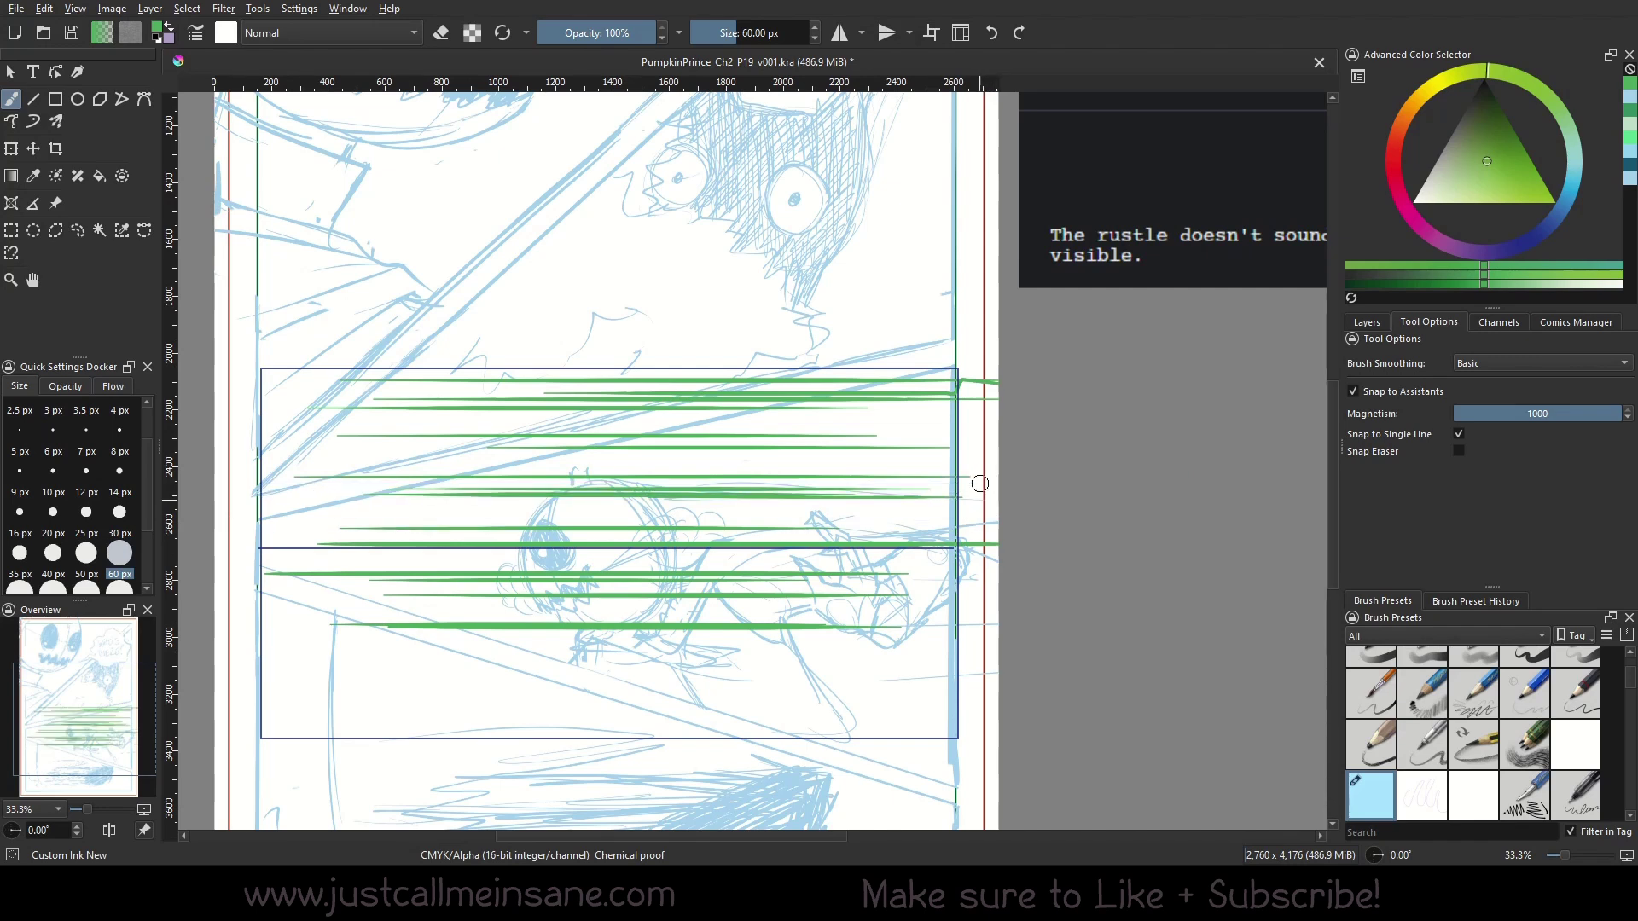
Test unsnapped strokes outside the limited area: loops along the right page edge, wavy lines above it and strokes past its left border.
mouse_move(981, 483)
mouse_down()
mouse_move(978, 683)
mouse_move(996, 379)
mouse_move(801, 284)
mouse_move(508, 277)
mouse_move(693, 288)
mouse_up()
mouse_move(388, 492)
mouse_down()
mouse_move(298, 492)
mouse_move(857, 478)
mouse_up()
key(ctrl+z)
drag(691, 478, 213, 478)
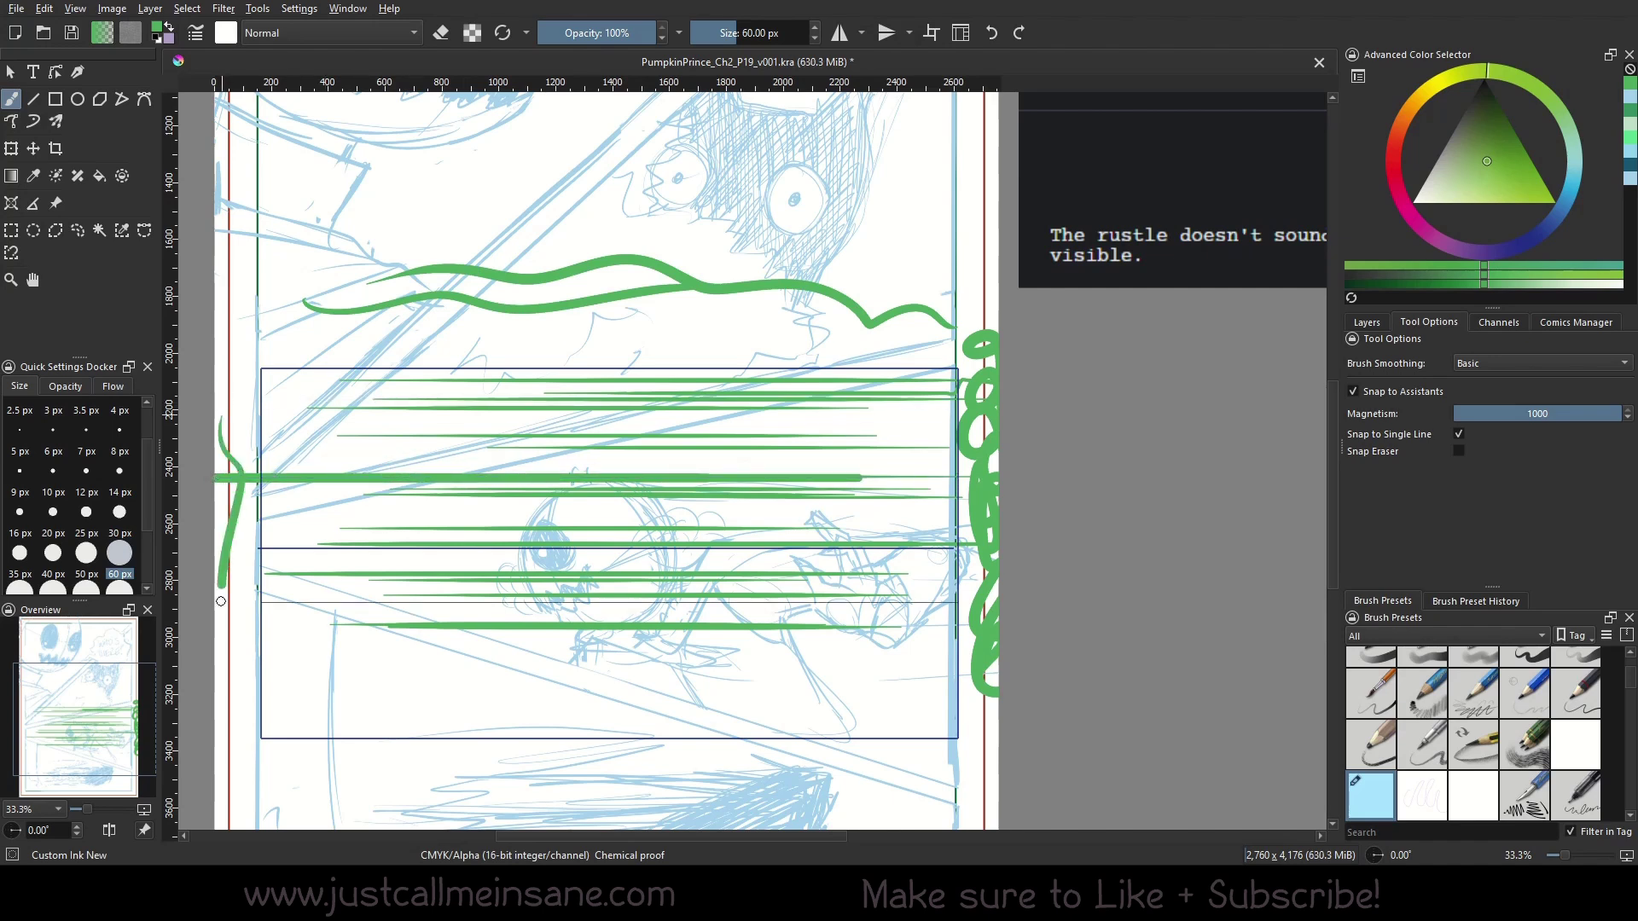
drag(226, 606, 242, 411)
Undo the wavy lines and the strokes crossing the left border, keeping the loops along the right page edge.
key(ctrl+z)
key(ctrl+z)
key(ctrl+z)
key(ctrl+z)
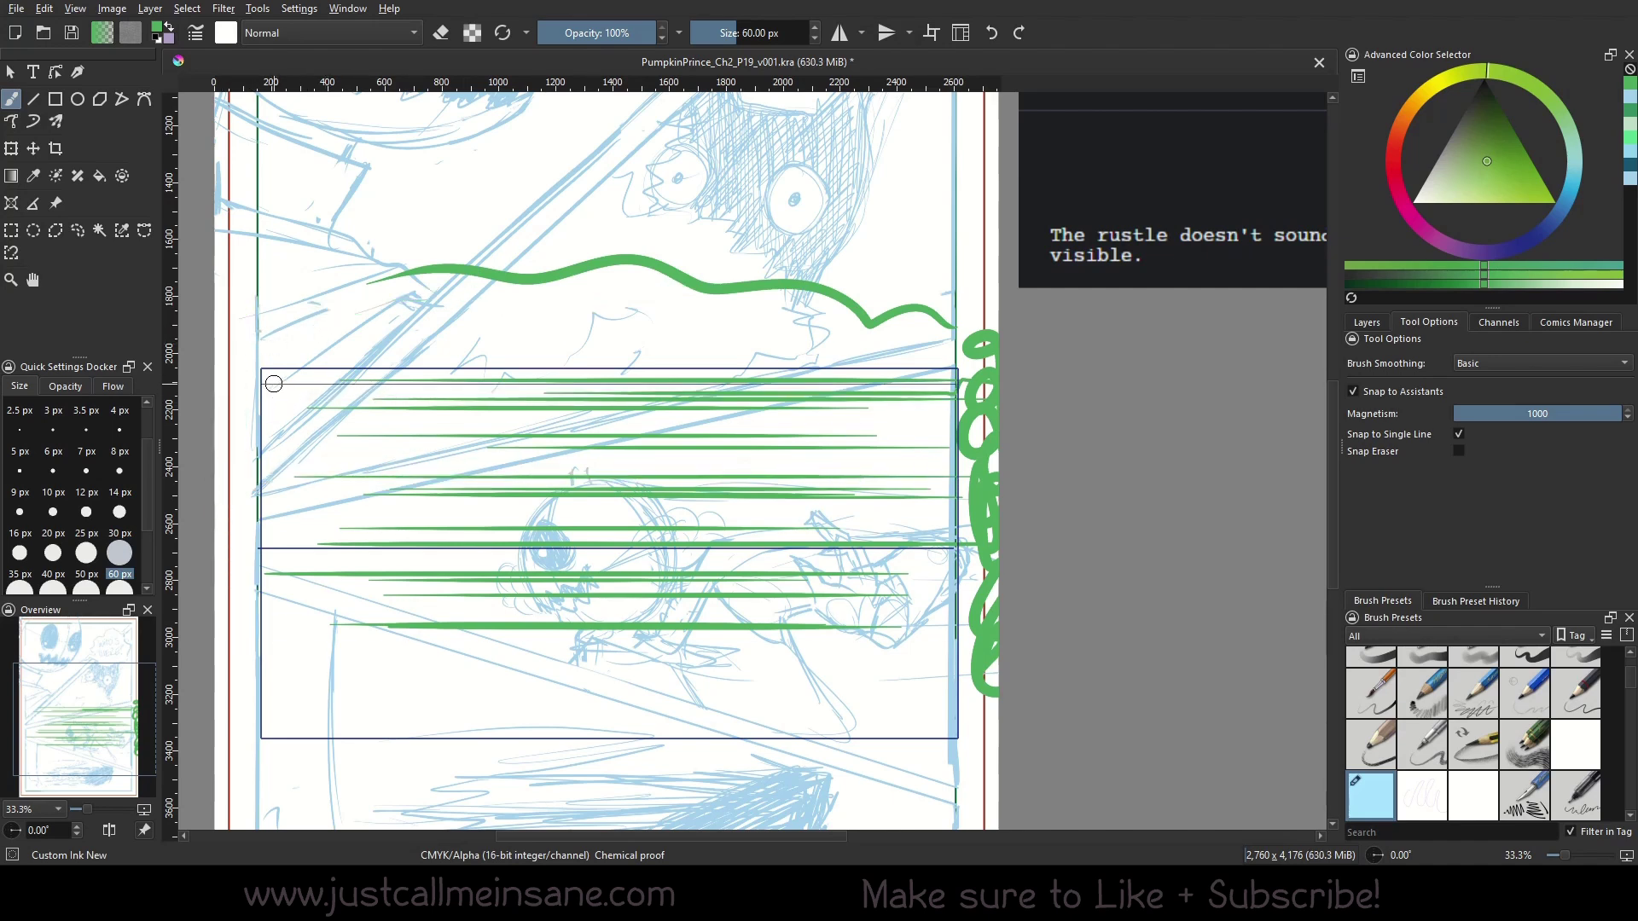
drag(304, 488, 875, 489)
key(ctrl+z)
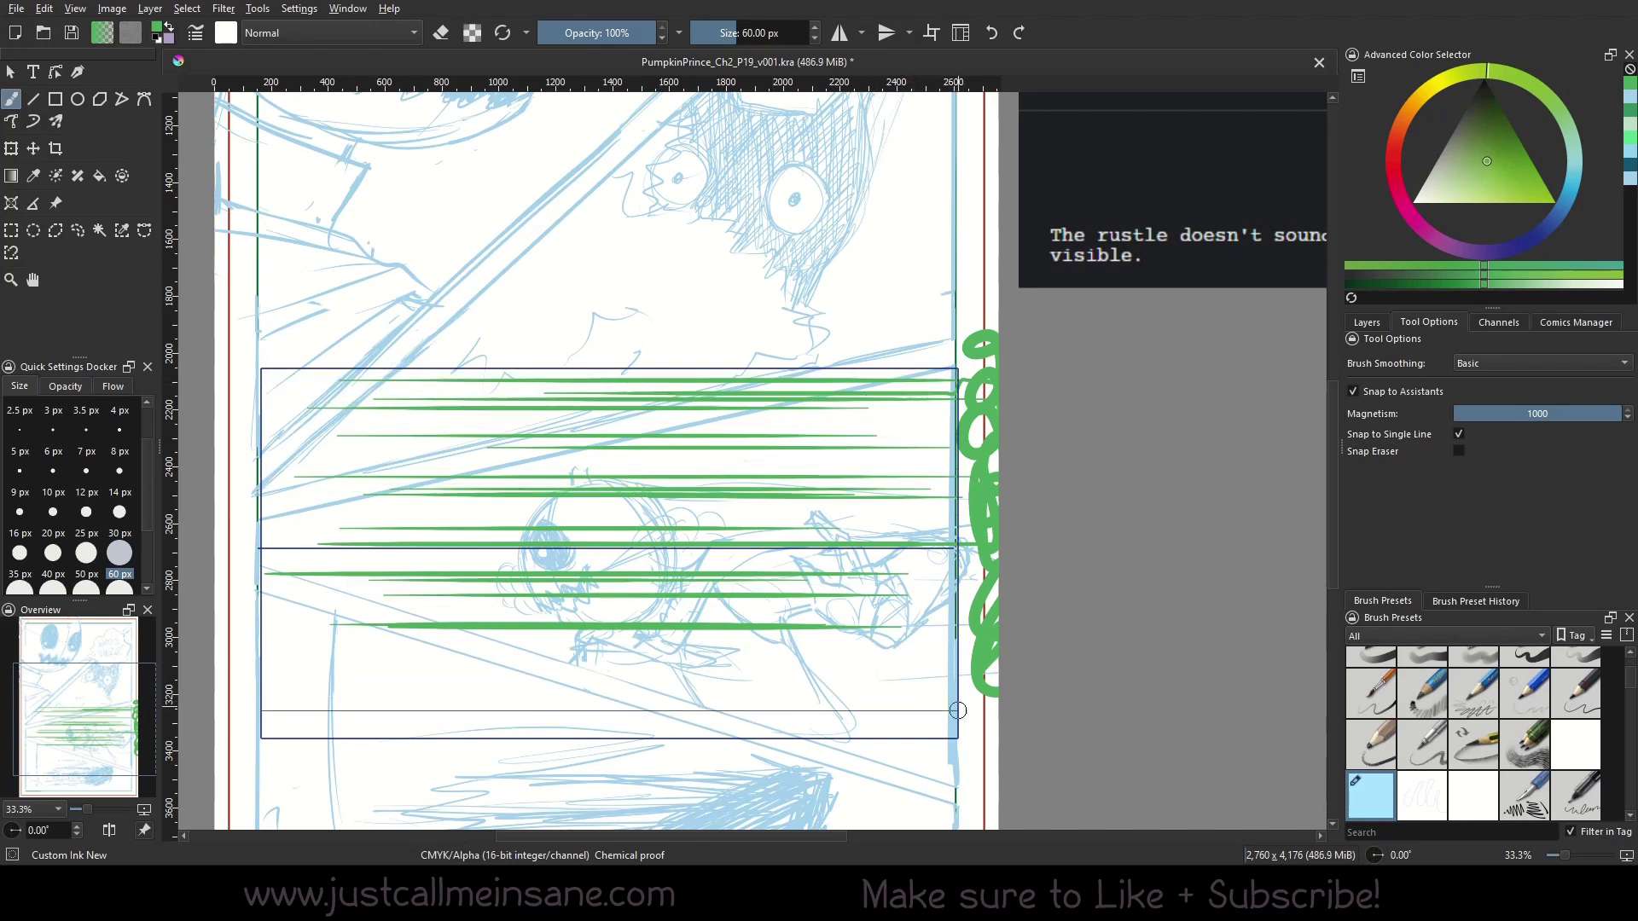
Add more horizontal green strokes inside the limited area, one above the ruler line and the others near the area's lower edge.
mouse_move(330, 511)
mouse_down()
mouse_move(798, 511)
mouse_move(392, 511)
mouse_up()
mouse_move(328, 670)
mouse_down()
mouse_move(546, 671)
mouse_move(328, 670)
mouse_move(611, 694)
mouse_up()
drag(384, 698, 935, 698)
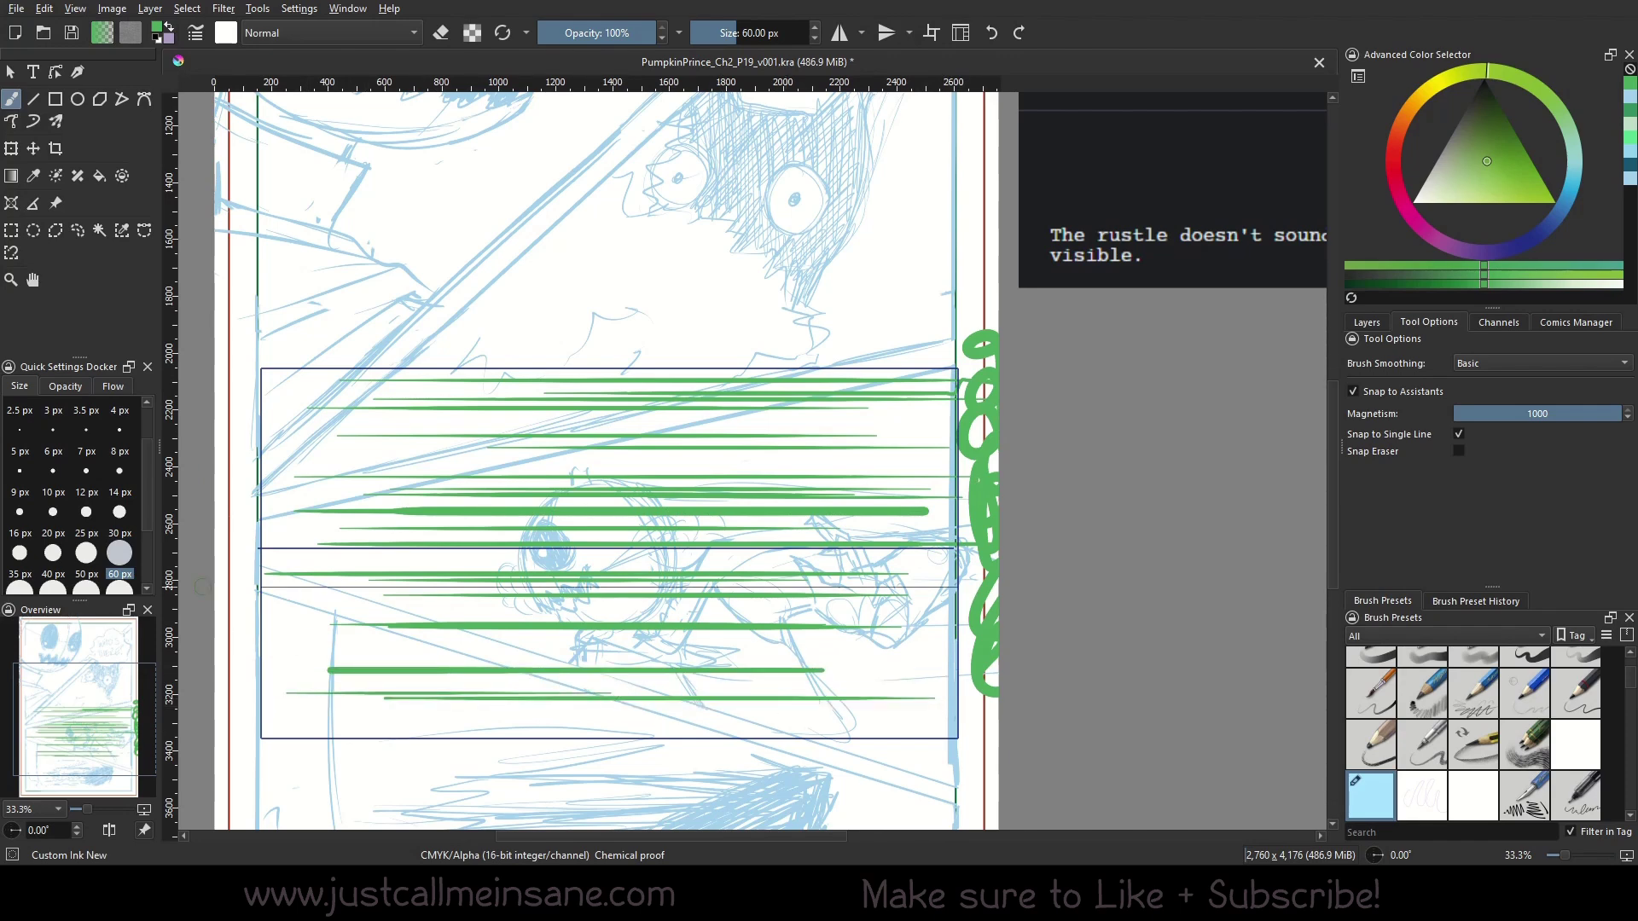
Trace the right edge of the large pumpkin face and its jagged mouth in green, outside the ruler's area.
mouse_move(1049, 563)
mouse_down()
mouse_move(986, 497)
mouse_move(987, 535)
mouse_up()
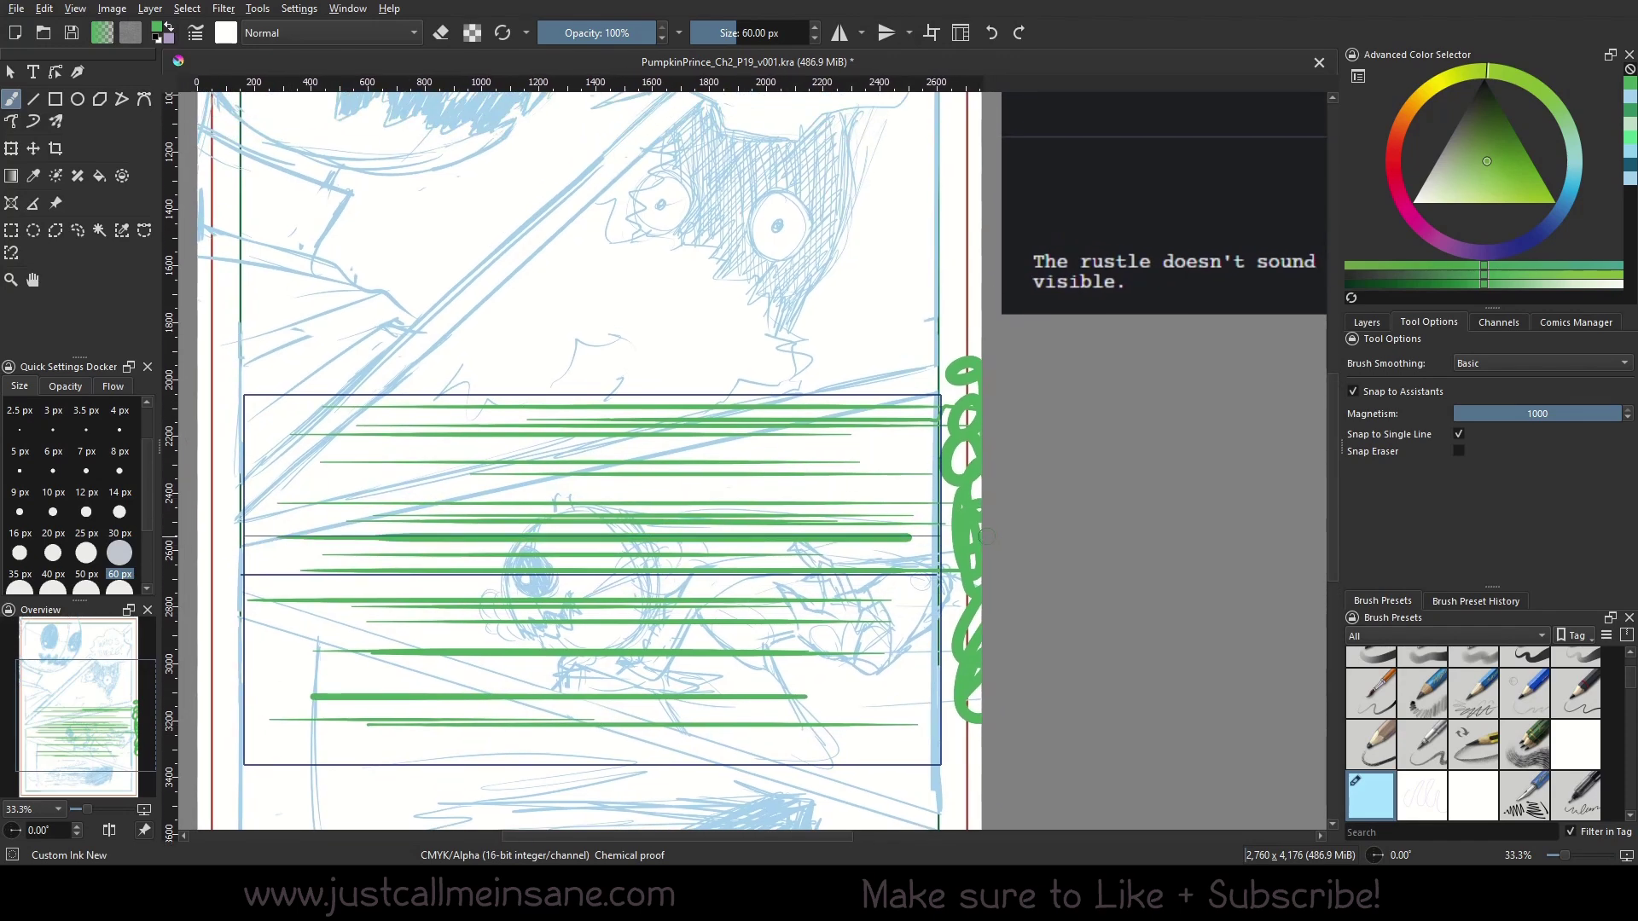
drag(994, 459, 1001, 446)
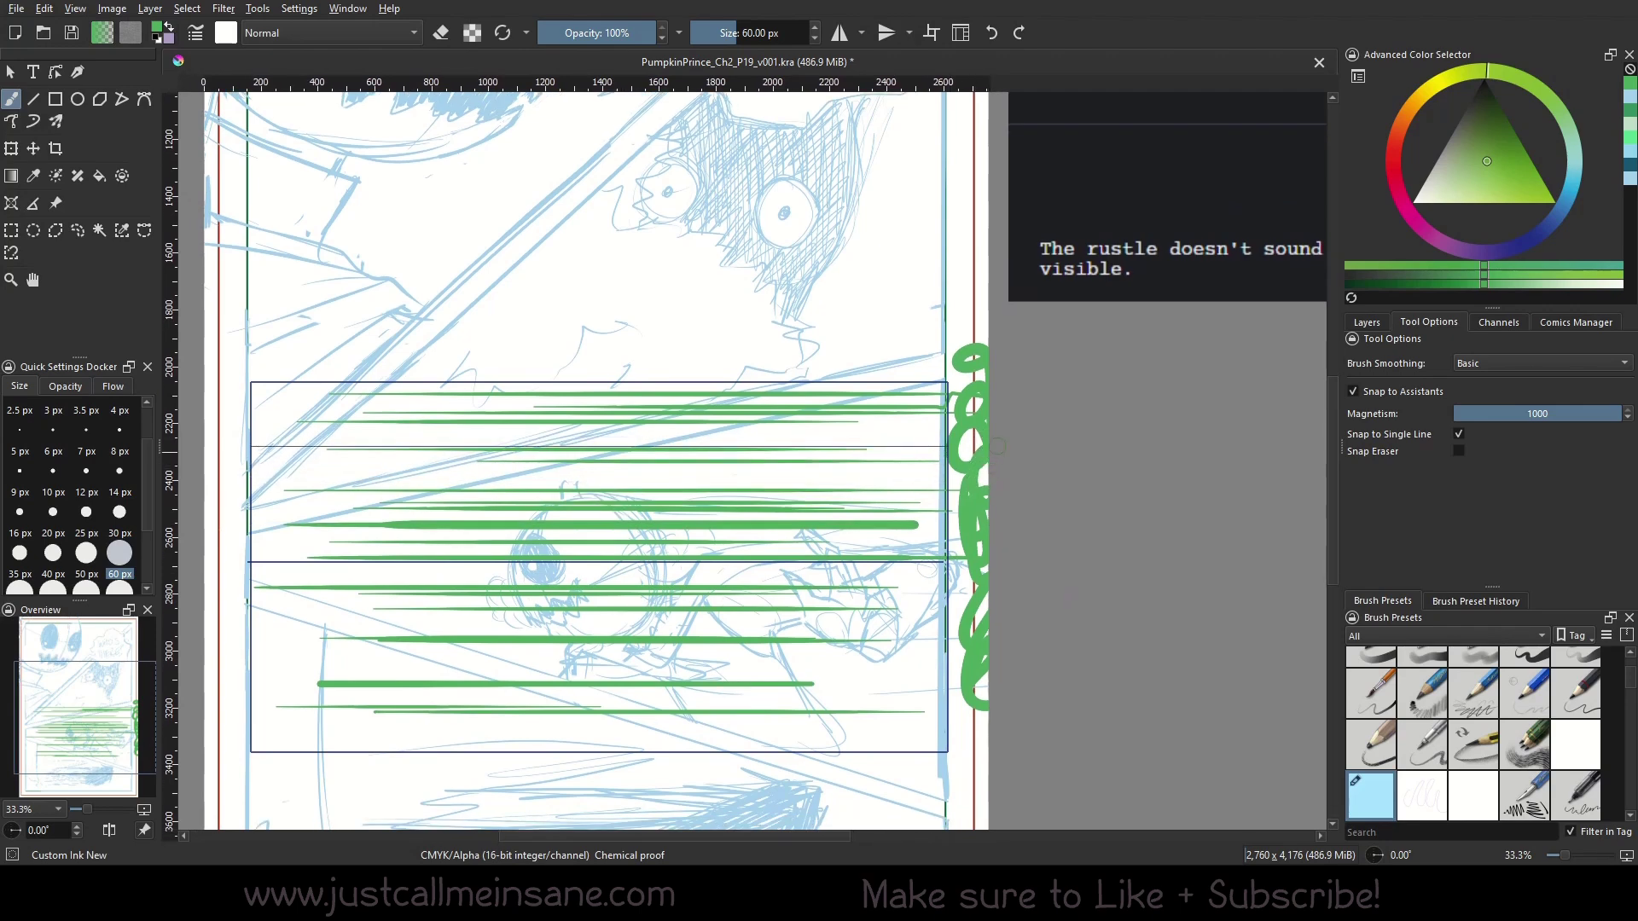
drag(1012, 503, 1014, 595)
mouse_move(736, 326)
mouse_down()
mouse_move(754, 392)
mouse_move(785, 418)
mouse_up()
drag(928, 673, 922, 545)
drag(828, 500, 835, 787)
drag(670, 248, 599, 447)
drag(652, 142, 669, 296)
mouse_move(597, 442)
mouse_down()
mouse_move(513, 413)
mouse_move(444, 434)
mouse_up()
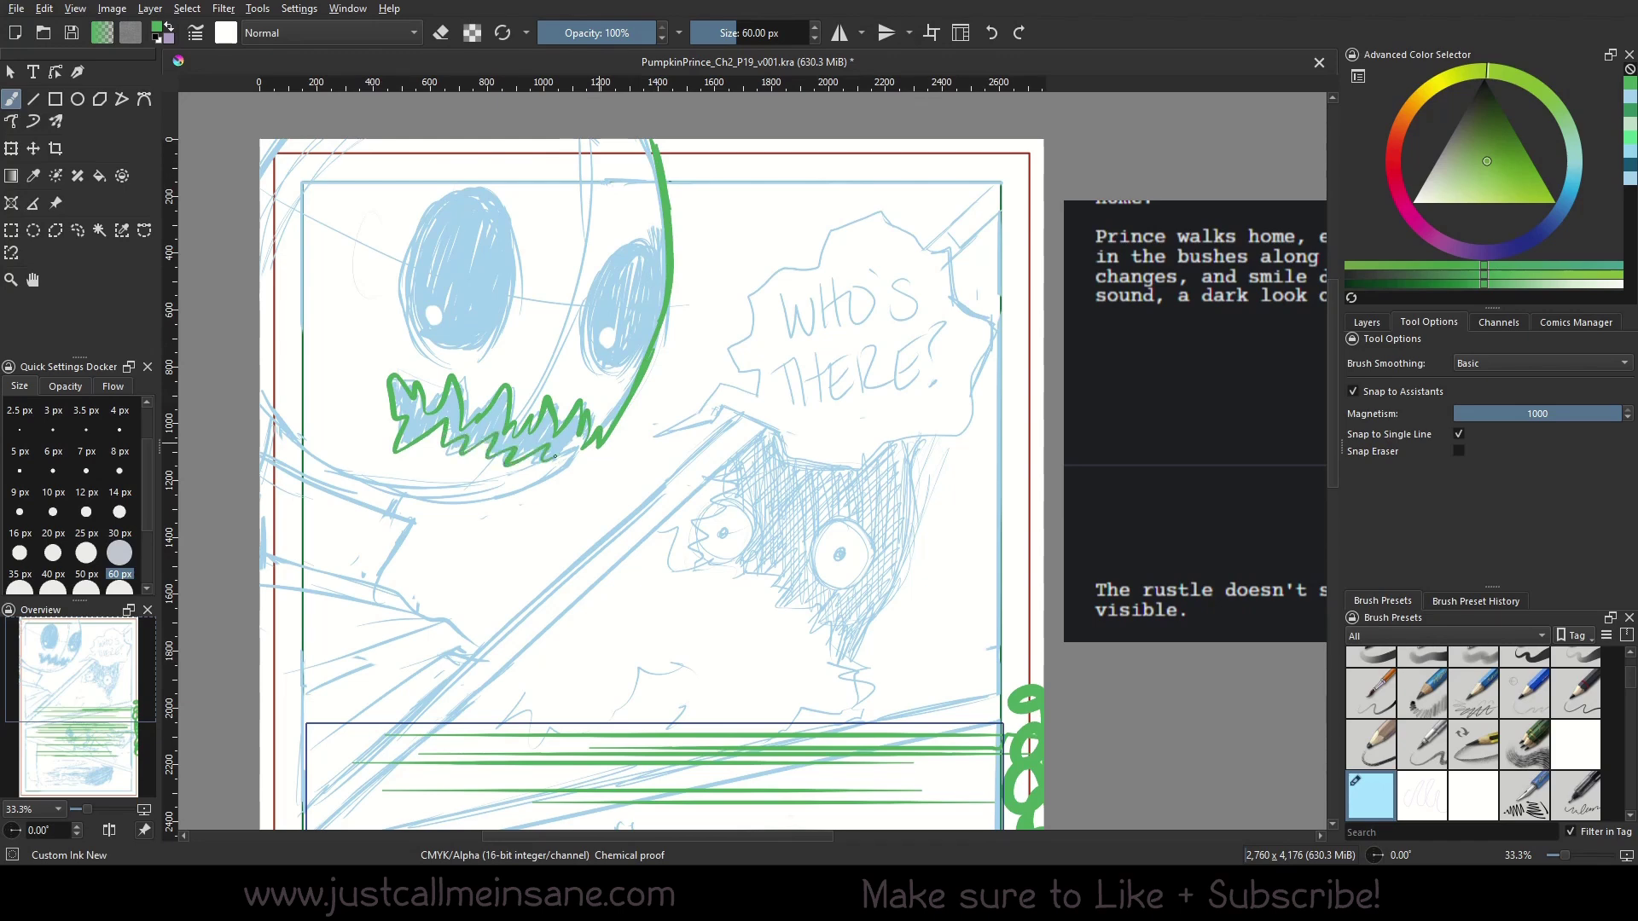
Trace the large pumpkin face's lower jaw in green and add a short horizontal stroke inside the ruler's limited area.
drag(554, 455, 380, 488)
drag(303, 448, 456, 482)
drag(634, 651, 606, 289)
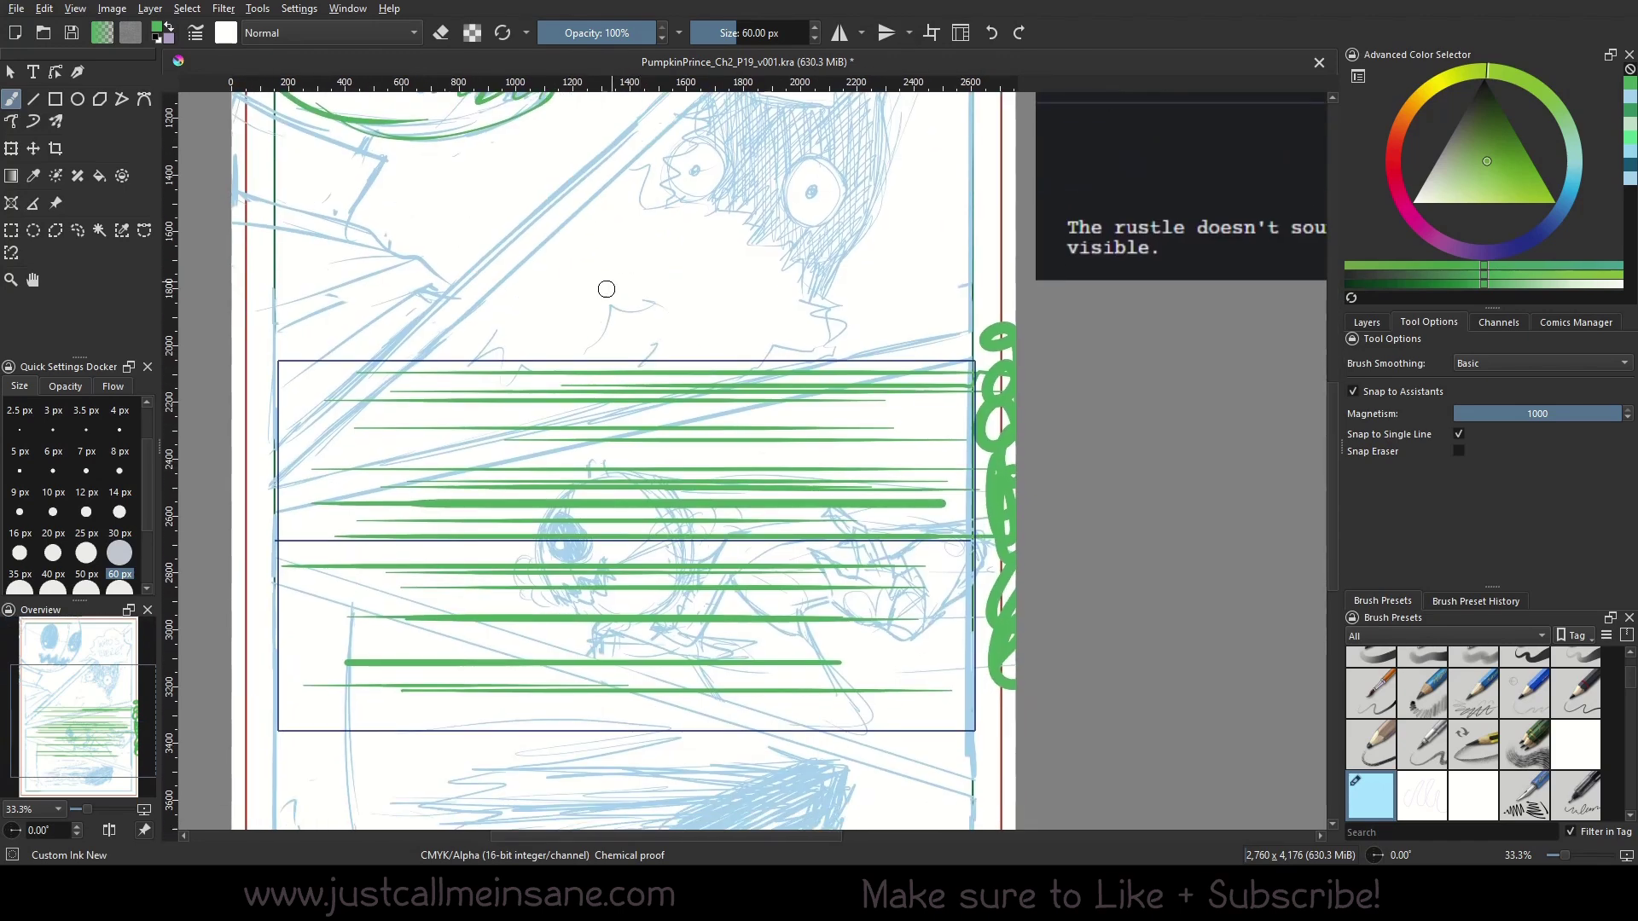
drag(714, 526, 751, 526)
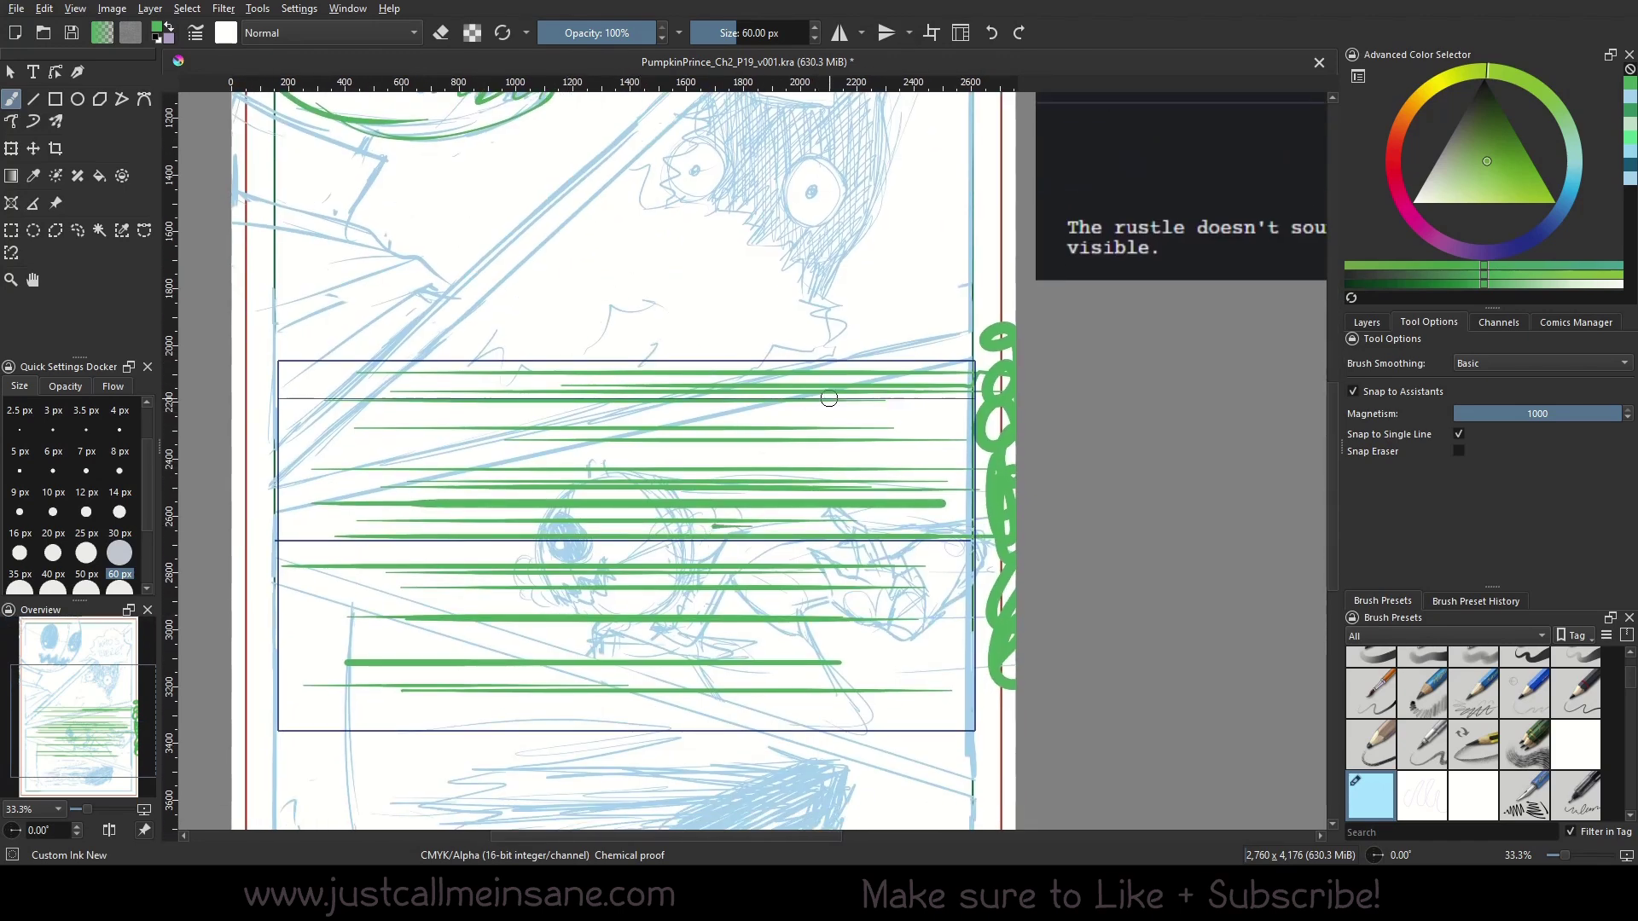
Turn off the brush's snapping to assistants and open the Assistant tool's list of assistant types.
click(1421, 394)
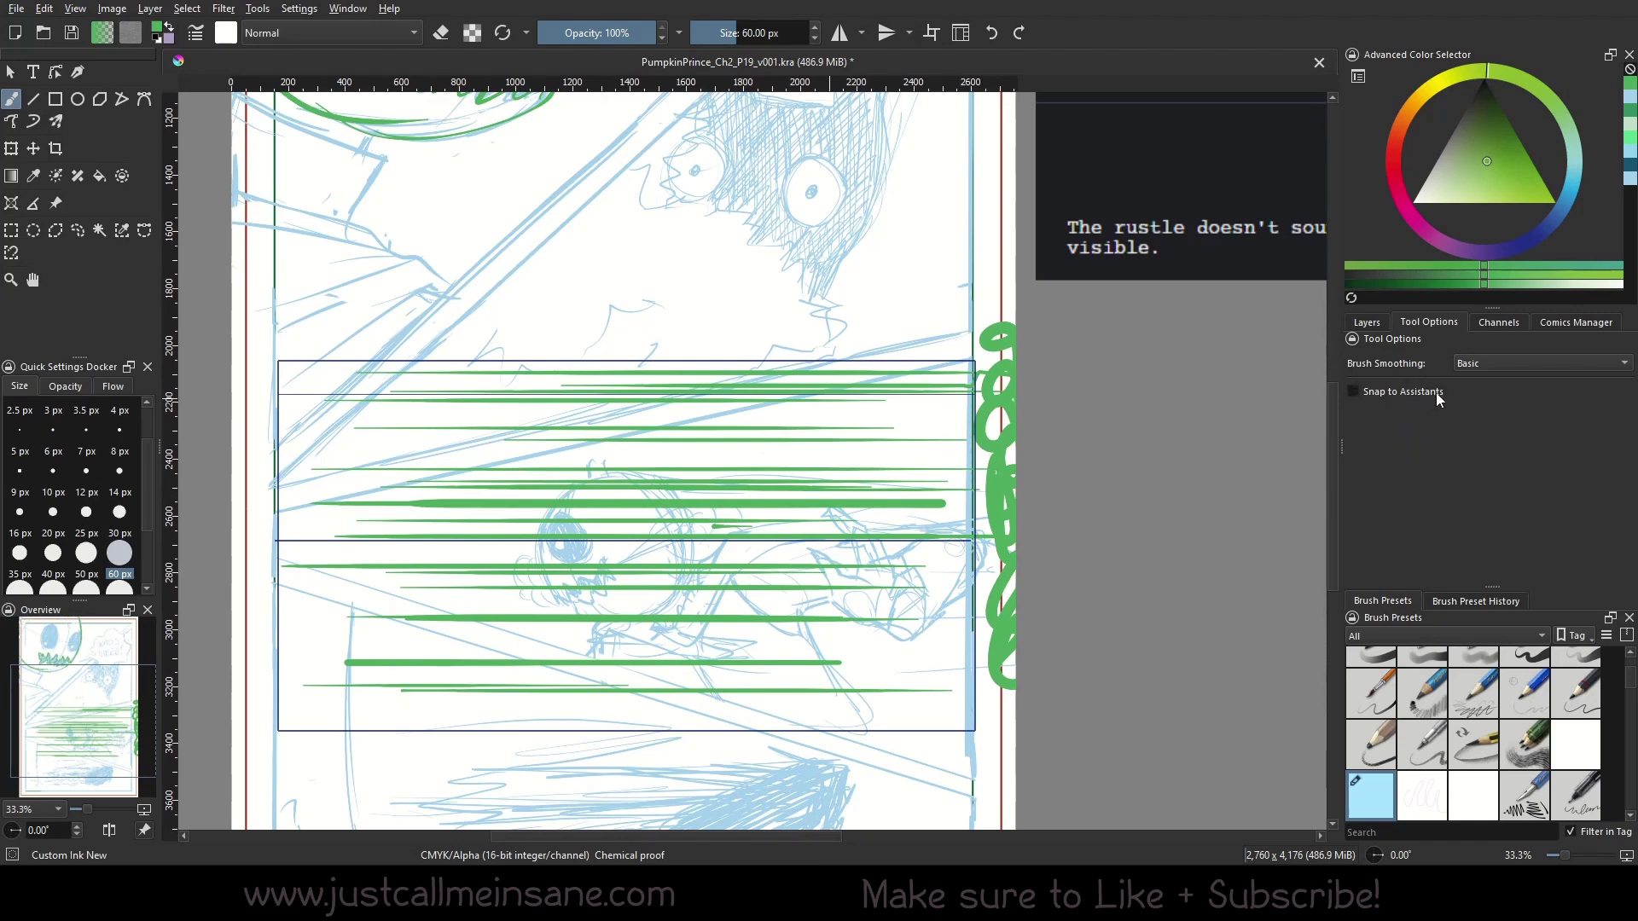
mouse_move(88, 807)
mouse_down()
mouse_move(84, 785)
mouse_move(77, 808)
mouse_up()
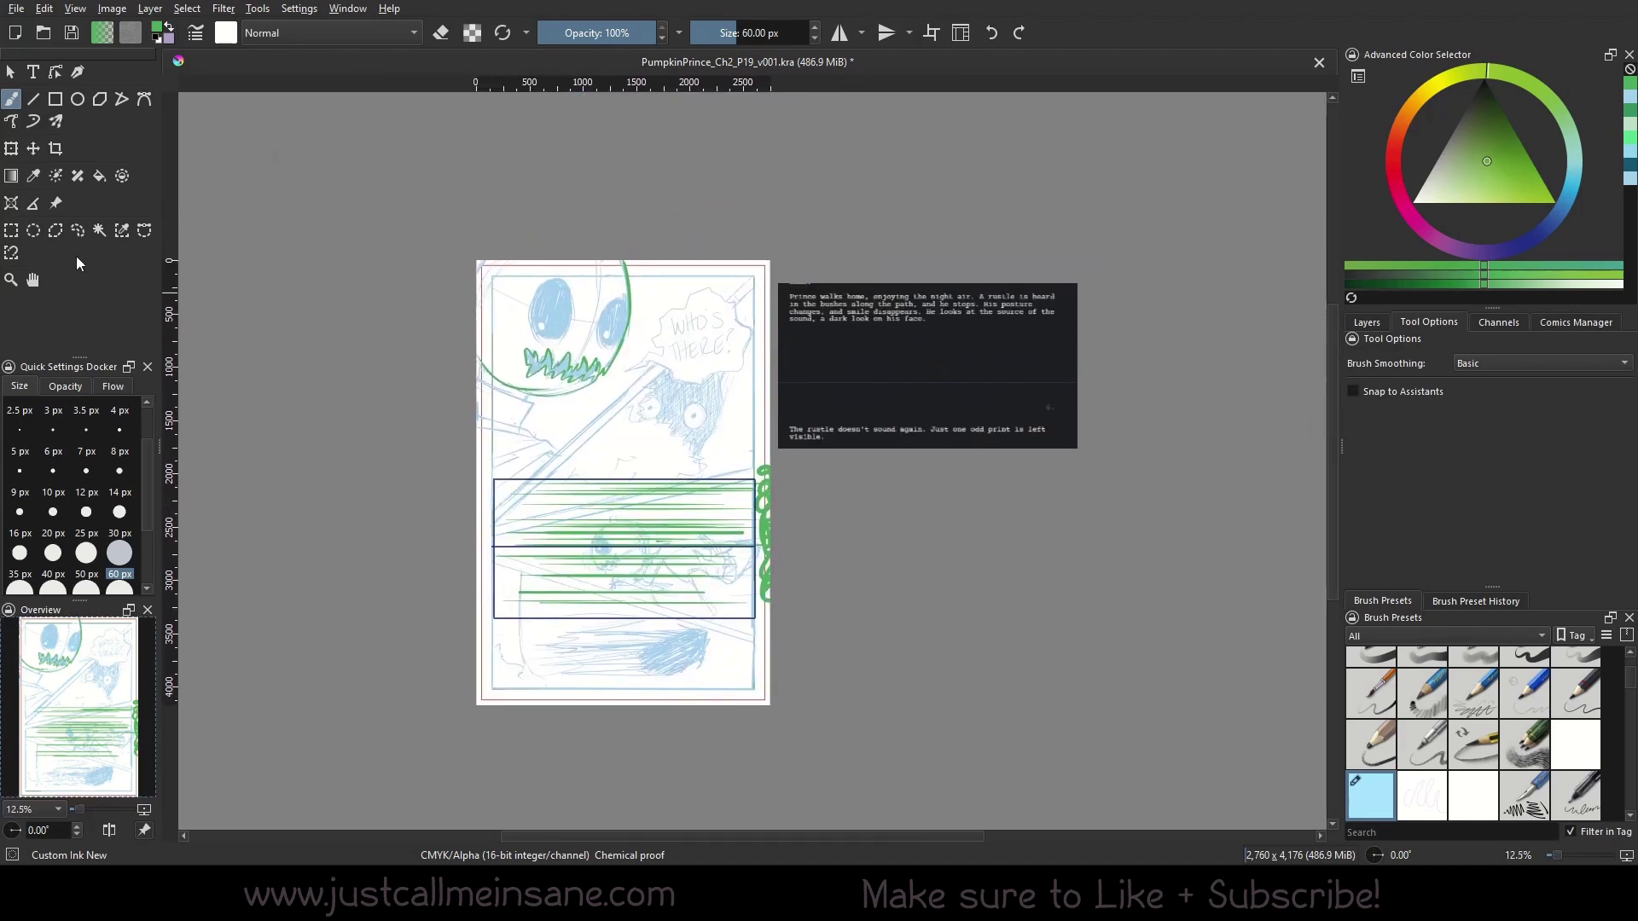
click(13, 202)
click(1501, 366)
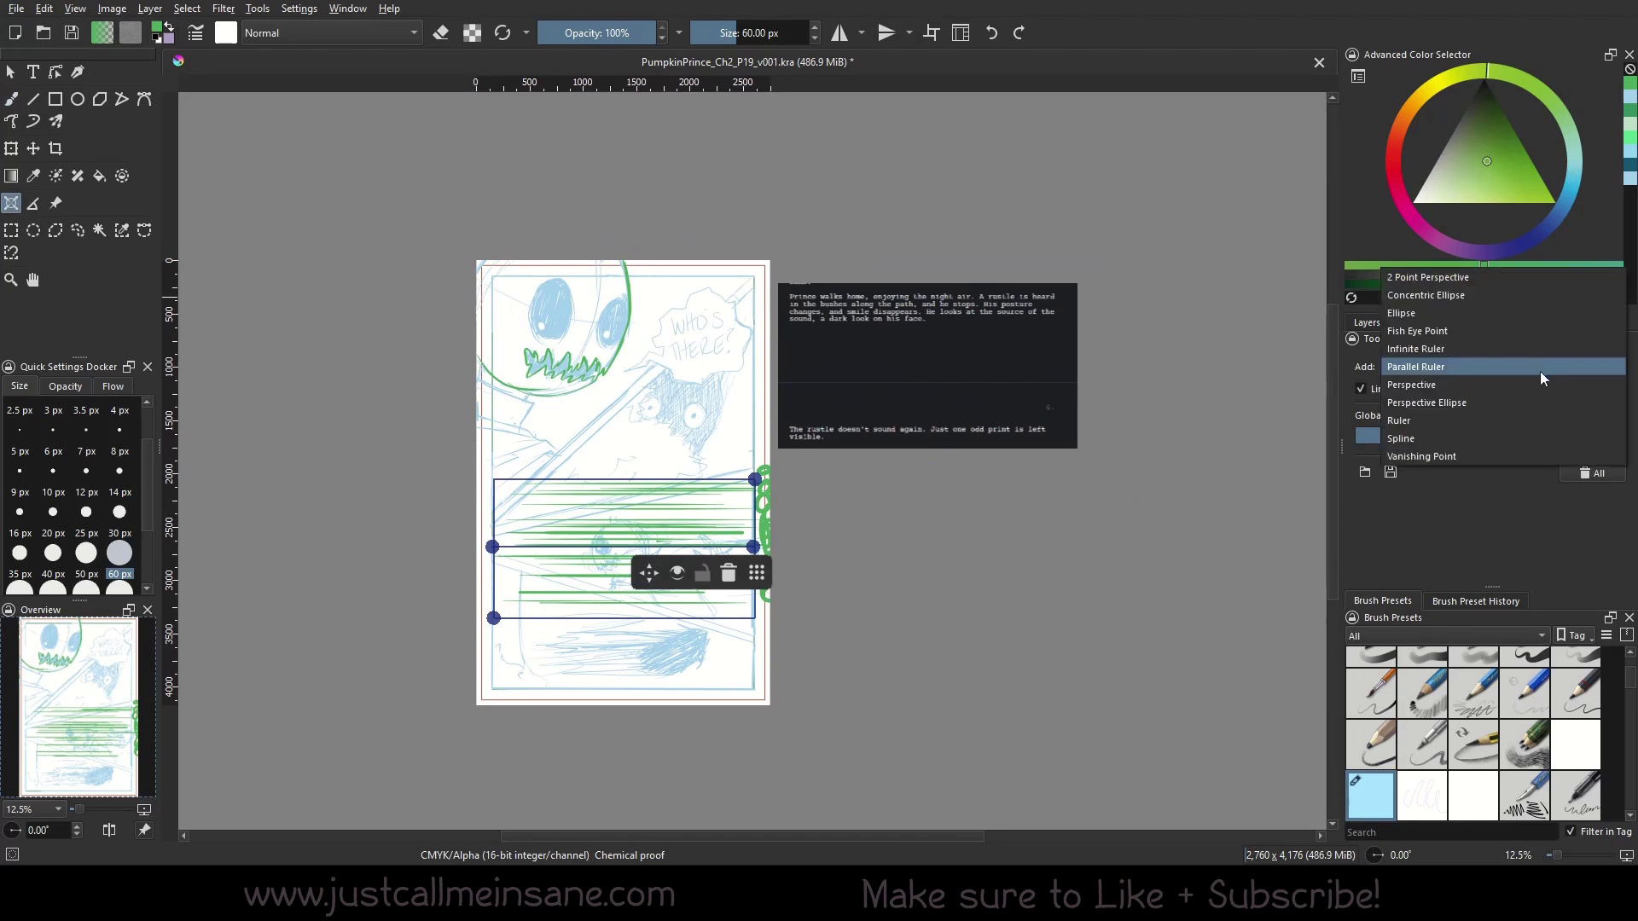
click(1196, 597)
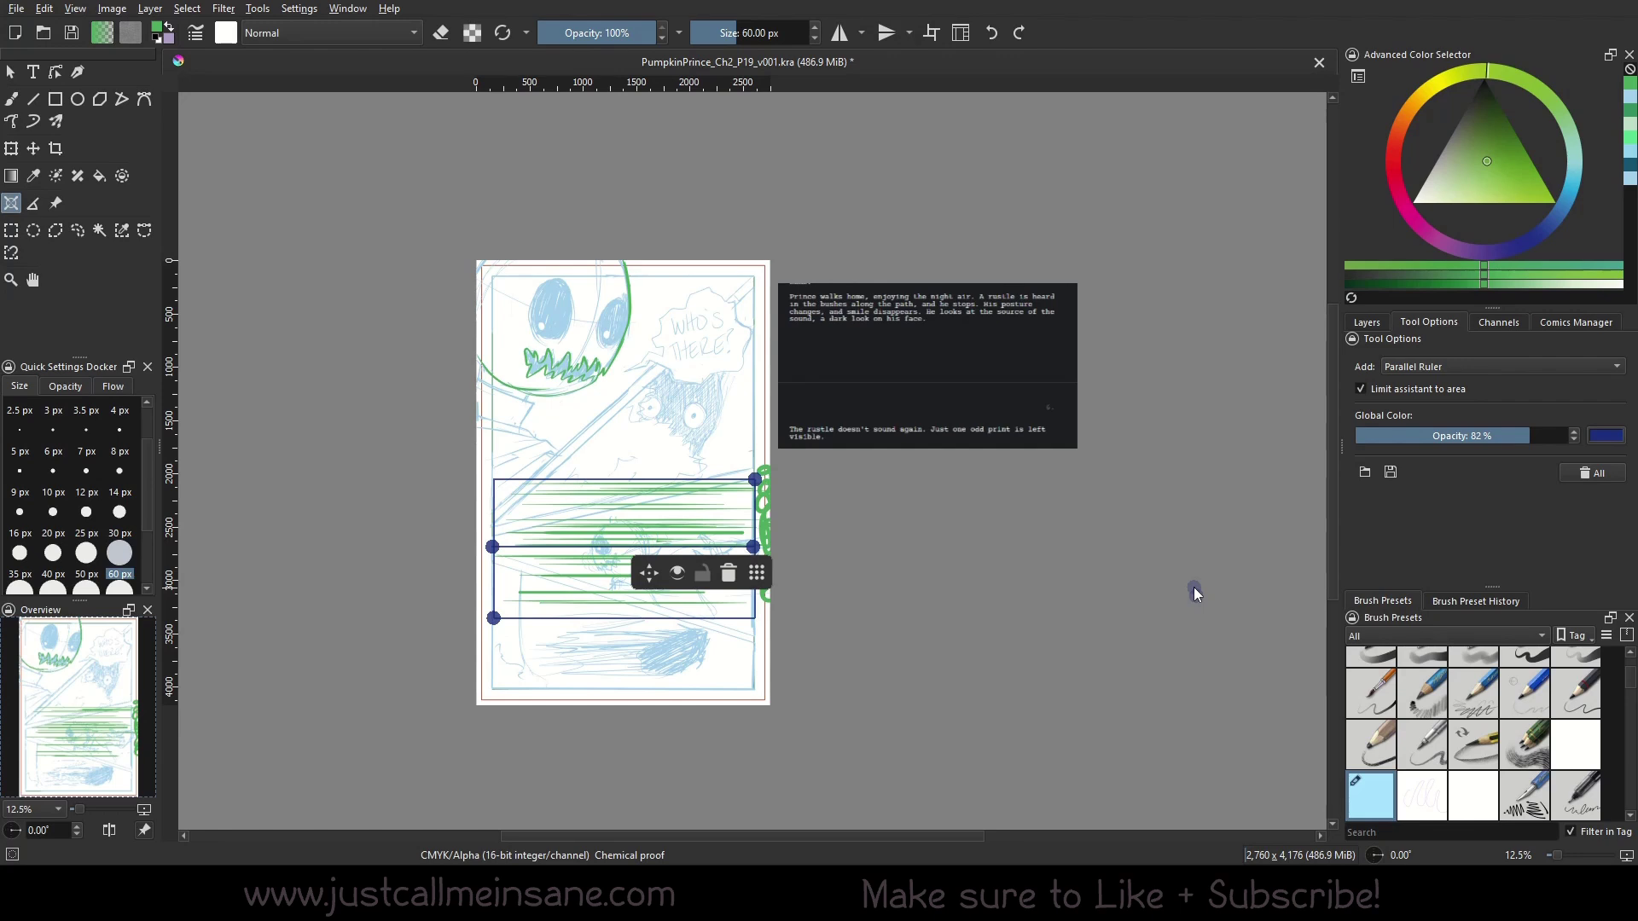
click(1497, 366)
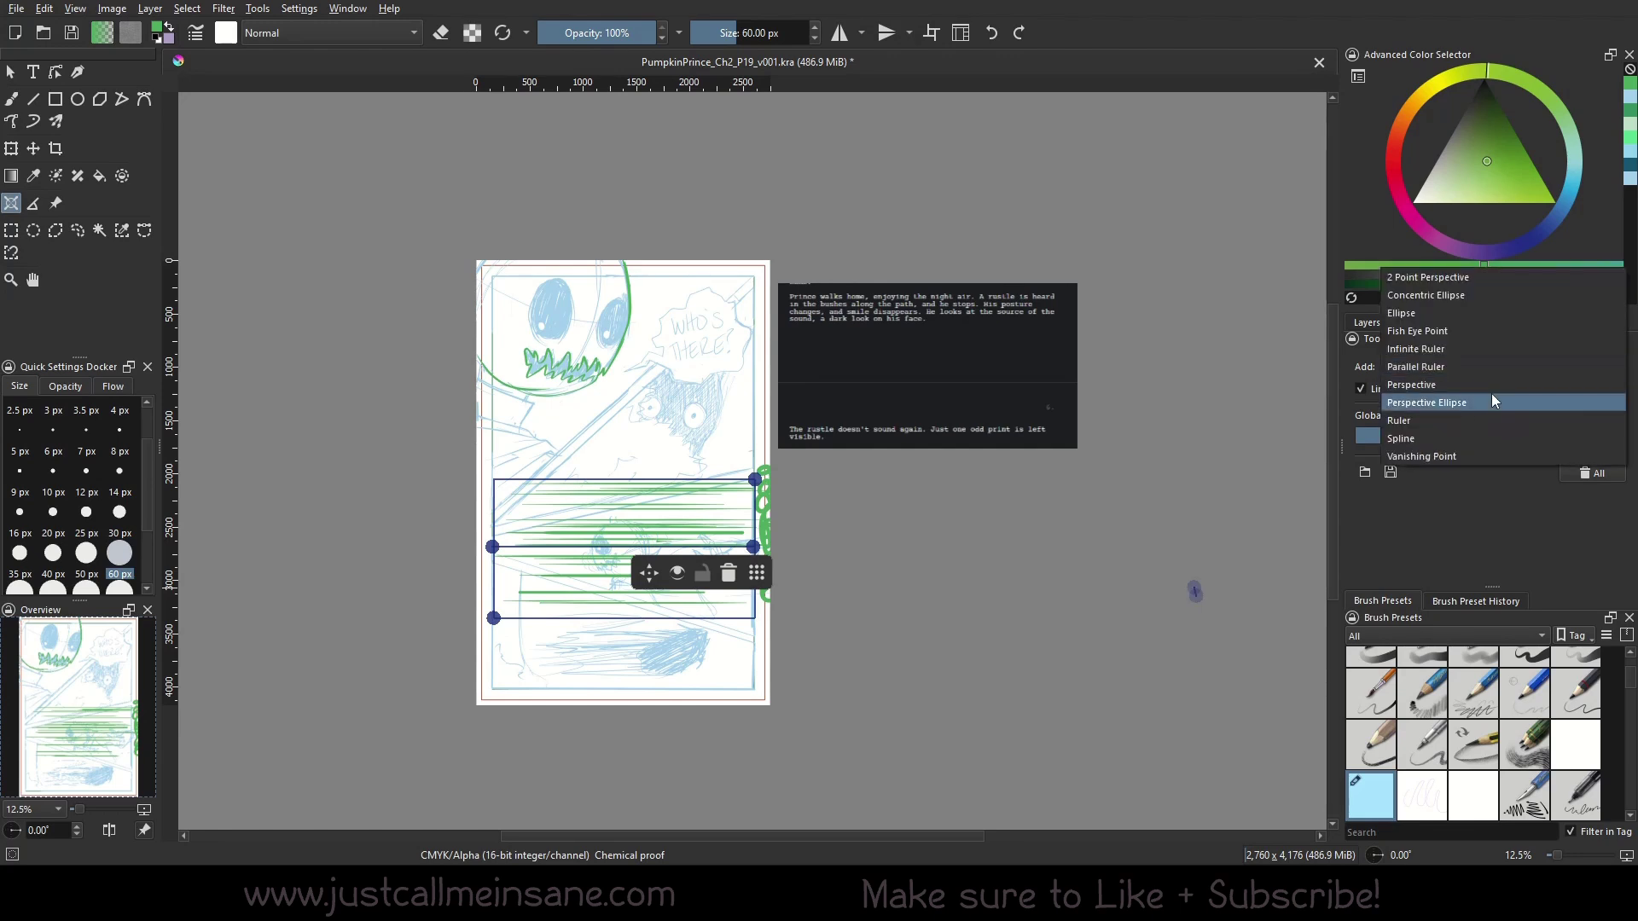